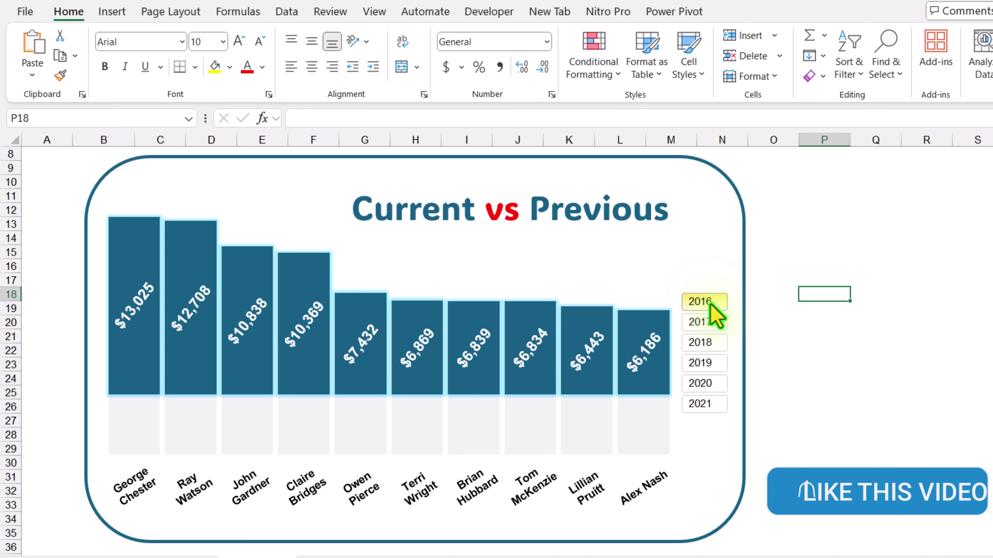
Preview the finished Current vs Previous chart for the years 2018, 2019, 2020 and 2021 using its year slicer
left_click(708, 343)
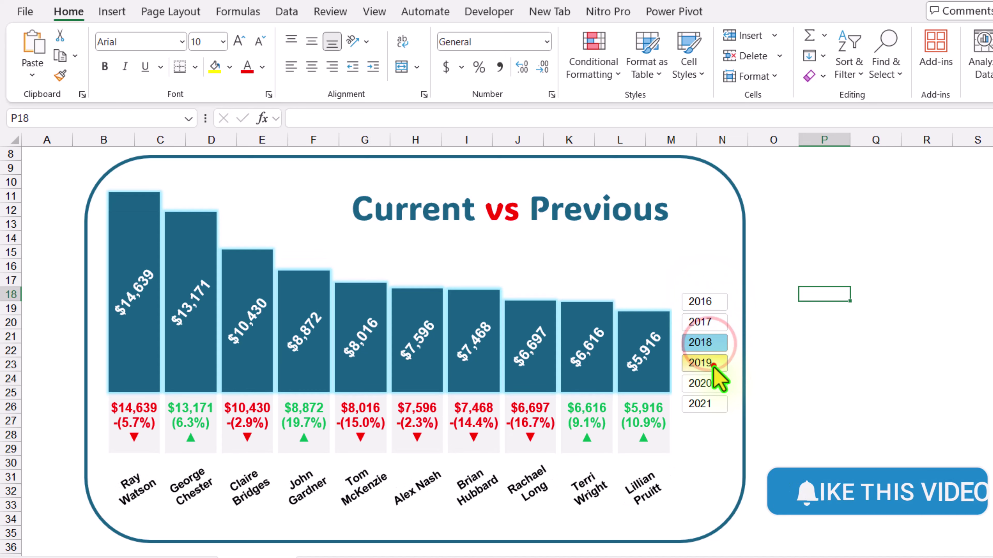
left_click(710, 362)
left_click(712, 382)
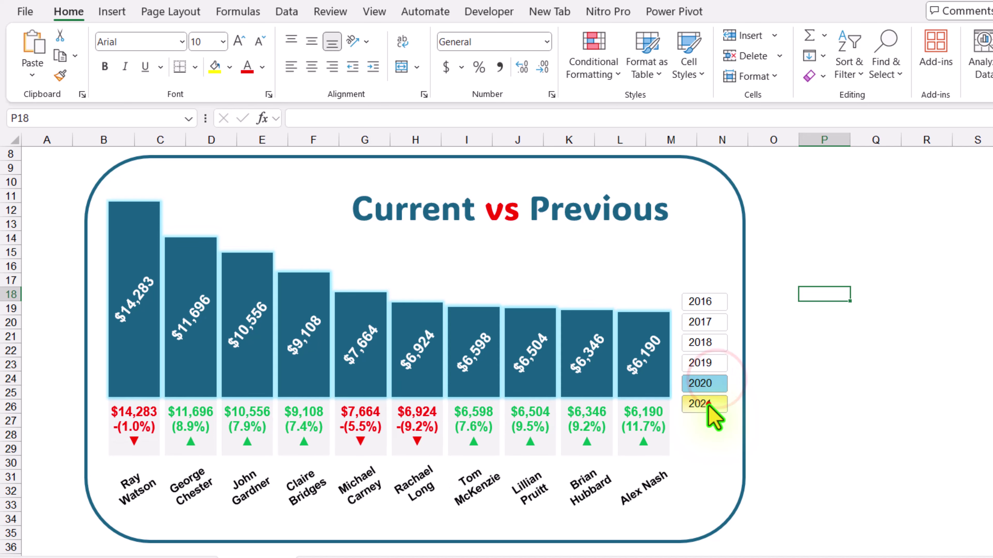
left_click(708, 406)
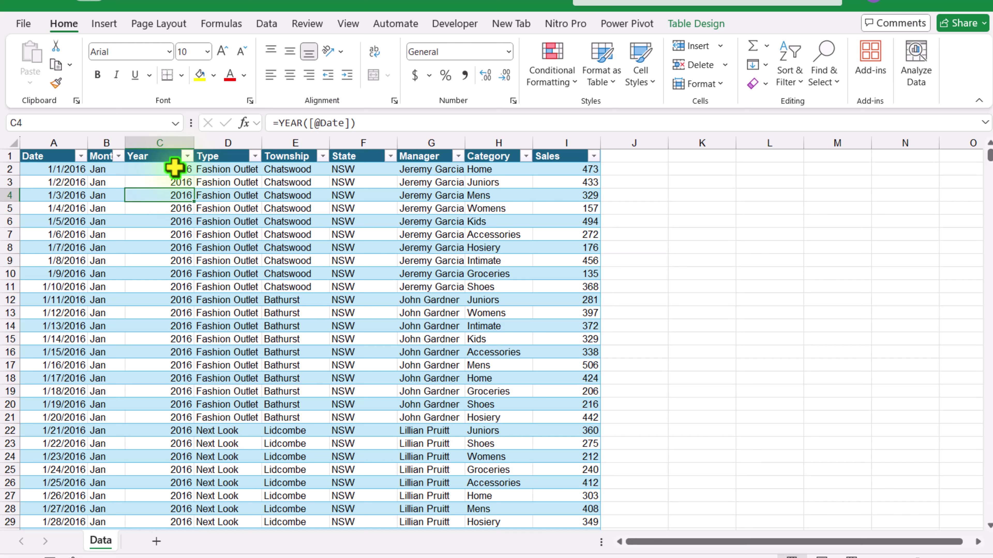
Create a PivotTable from Table13 on a new worksheet
left_click(103, 24)
left_click(36, 79)
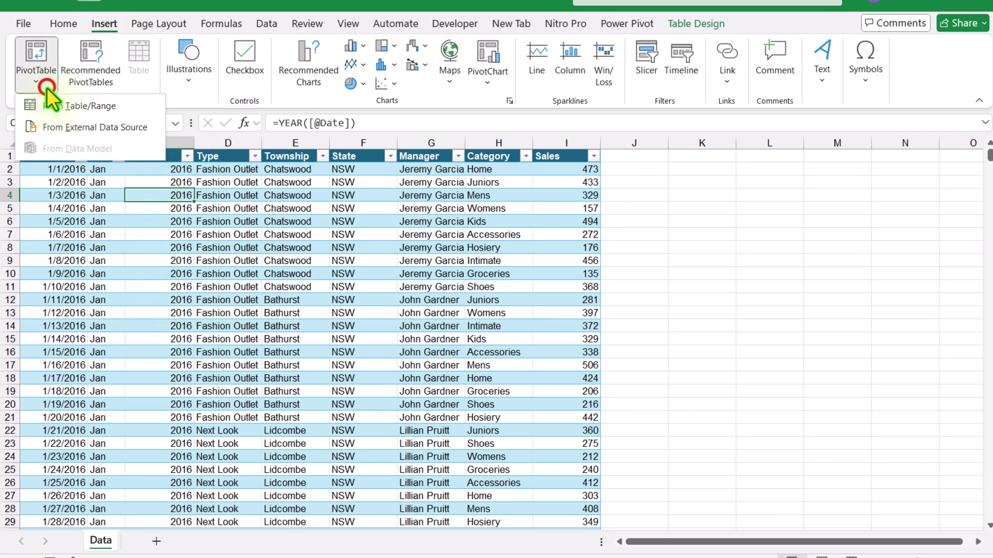
left_click(60, 113)
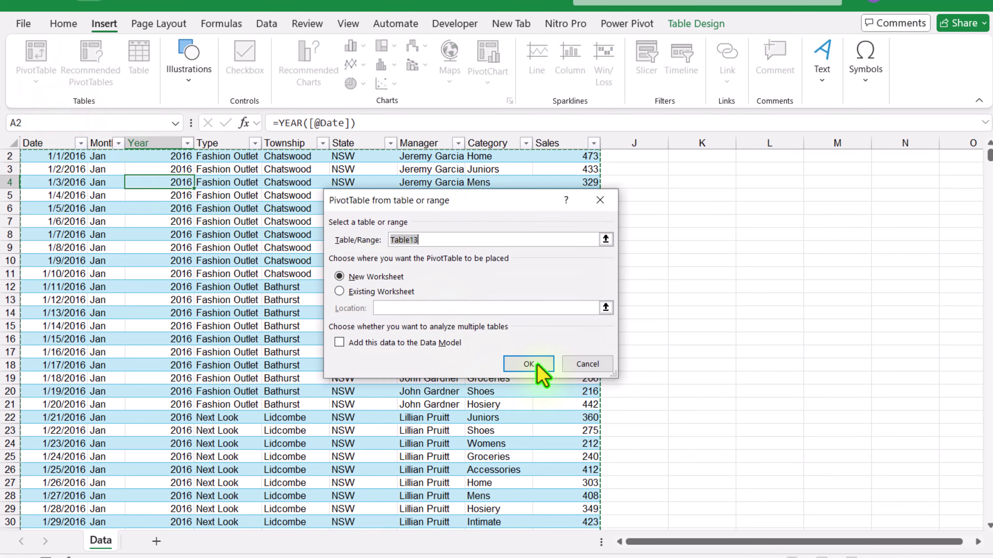
left_click(537, 363)
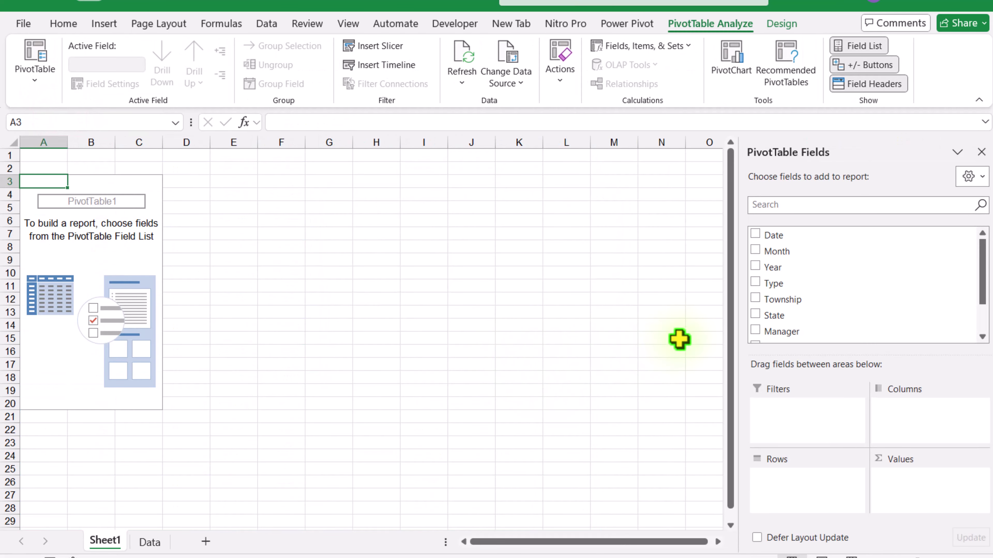
Add Category to the PivotTable's rows and Sales to its values
scroll(787, 324, "down", 1)
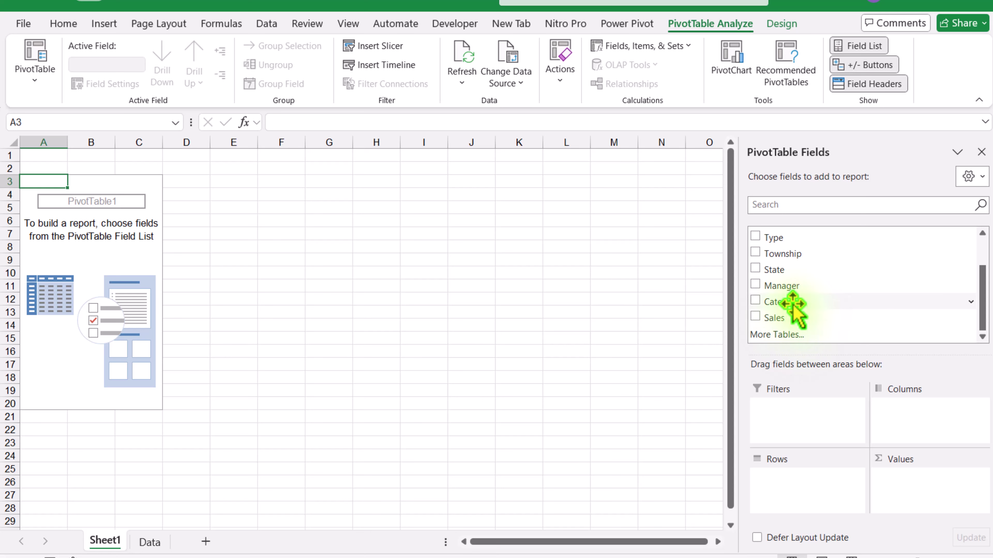
left_click_drag(792, 304, 778, 476)
left_click_drag(783, 317, 903, 507)
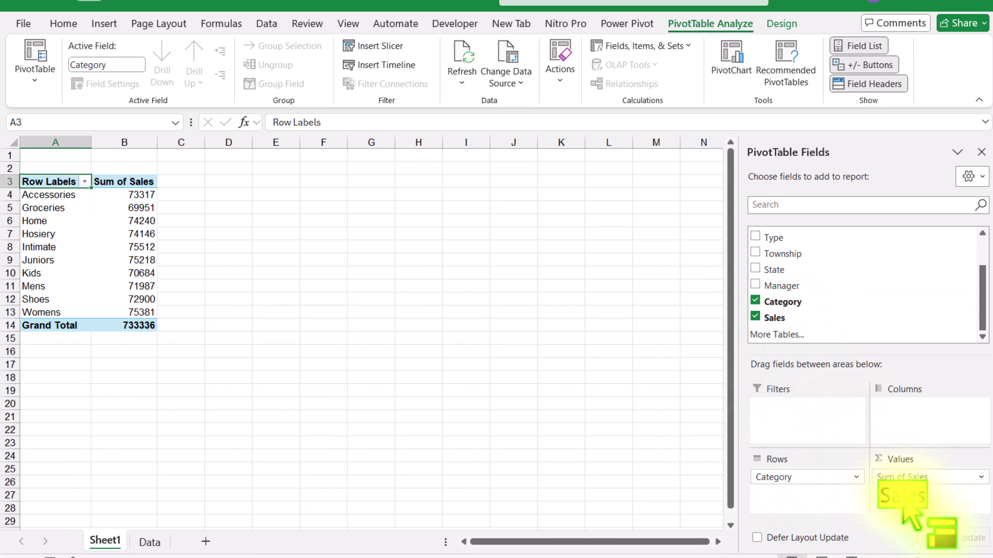
Turn off the grand totals for rows and columns in the Category PivotTable
left_click(792, 24)
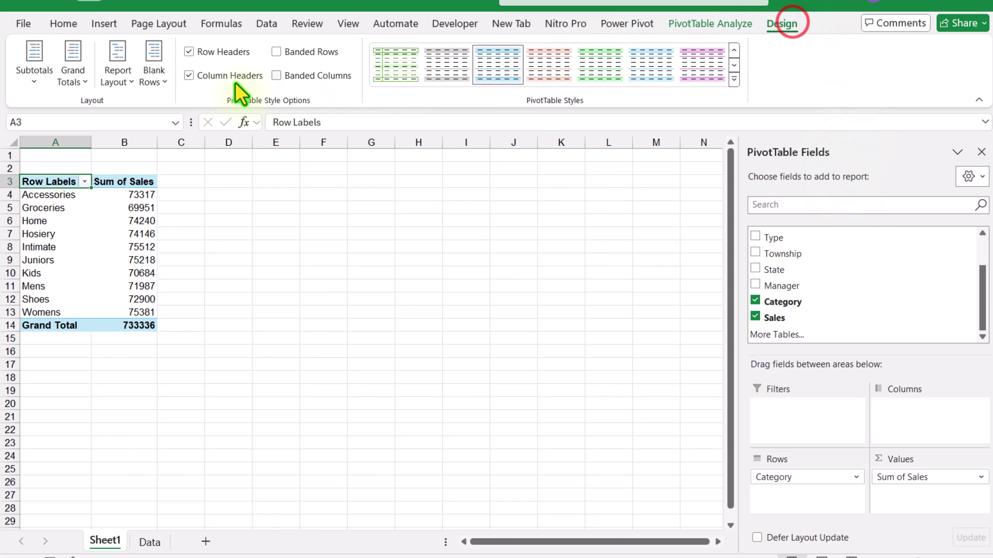
left_click(78, 80)
left_click(87, 114)
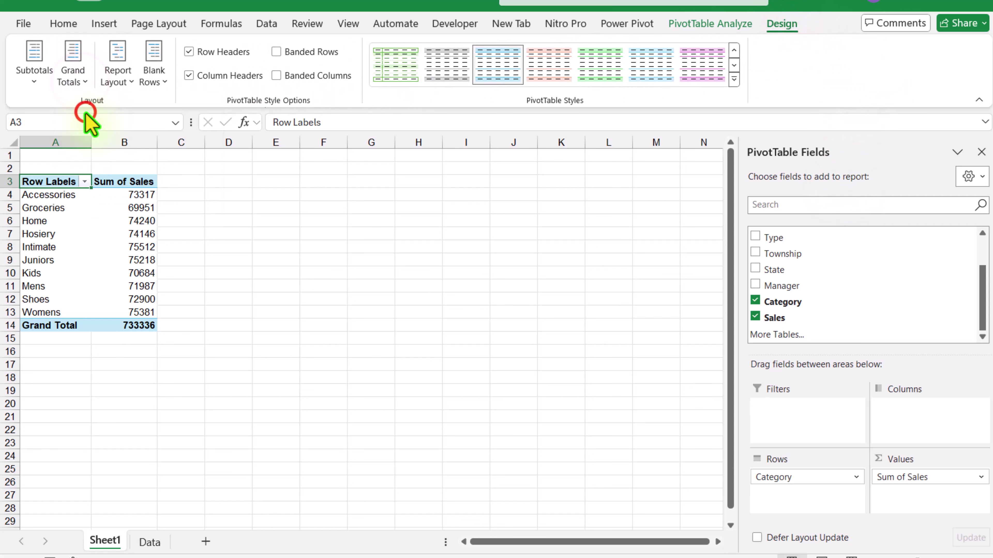
Copy the Category PivotTable in A3:B13 and paste the copy at cell A16
left_click_drag(63, 181, 109, 244)
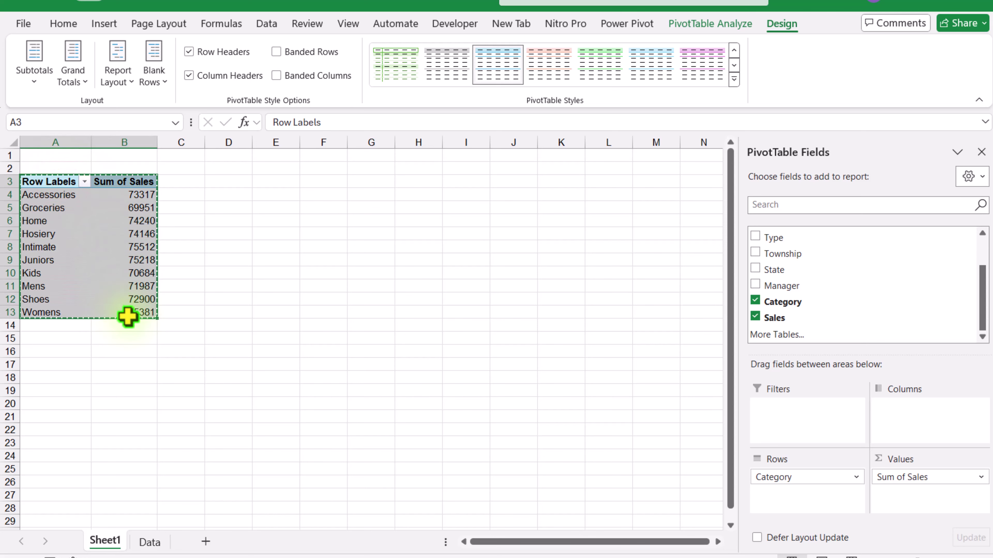
left_click(55, 354)
type("Row Labels\tSum of Sales Accessories\t73317 Groceries\t69951 Home\t74240 Hosiery\t74146 Intimate\t75512 Juniors\t75218 Kids\t70684 Mens\t71987 Shoes\t72900 Womens\t75381")
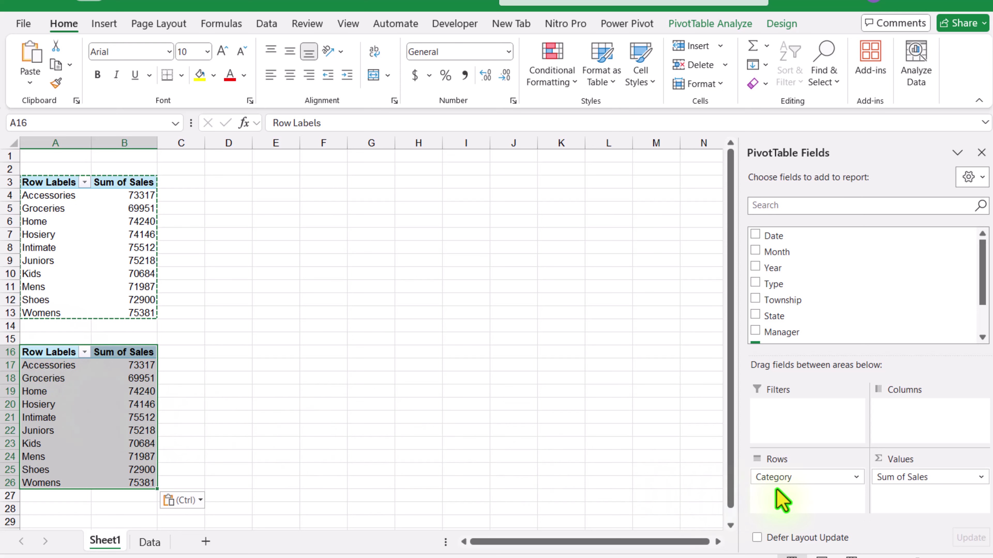
Replace the fields of the PivotTable at A16 so that it holds only Year in its rows
left_click(782, 478)
left_click(778, 441)
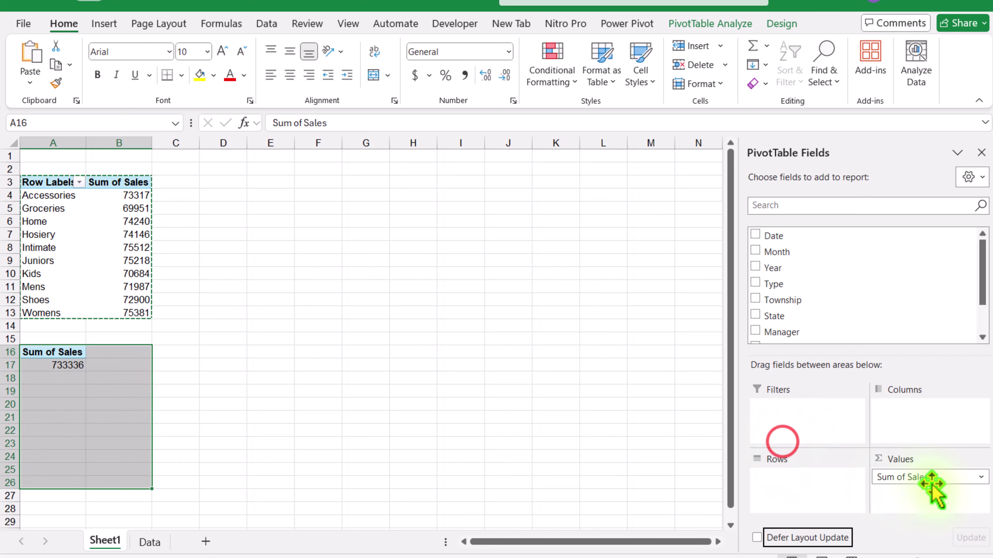
left_click(931, 478)
left_click(907, 443)
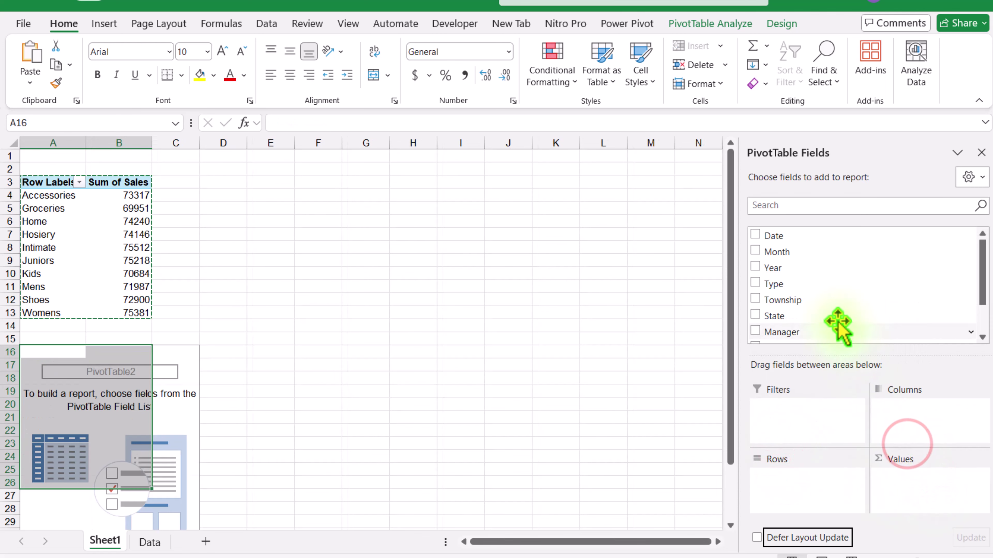
left_click_drag(785, 274, 829, 475)
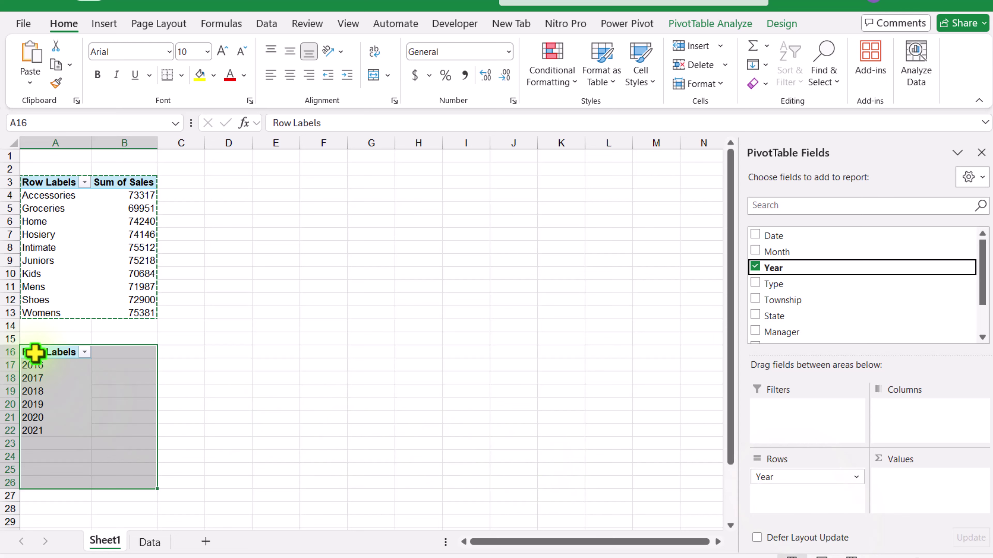
Copy the Year PivotTable in A16:A22 and paste the copy at cell A25
left_click_drag(35, 352, 36, 418)
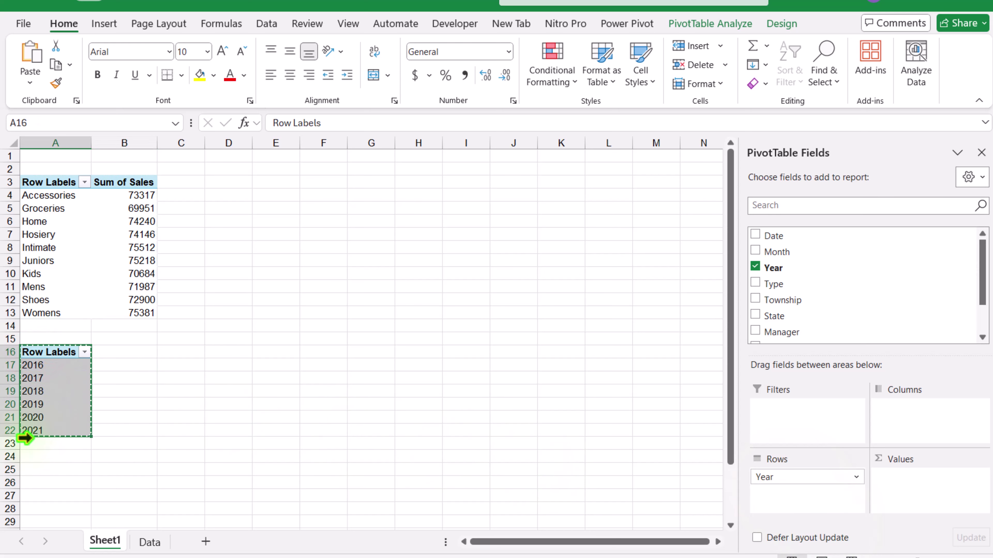
left_click(39, 471)
key("ctrl+v")
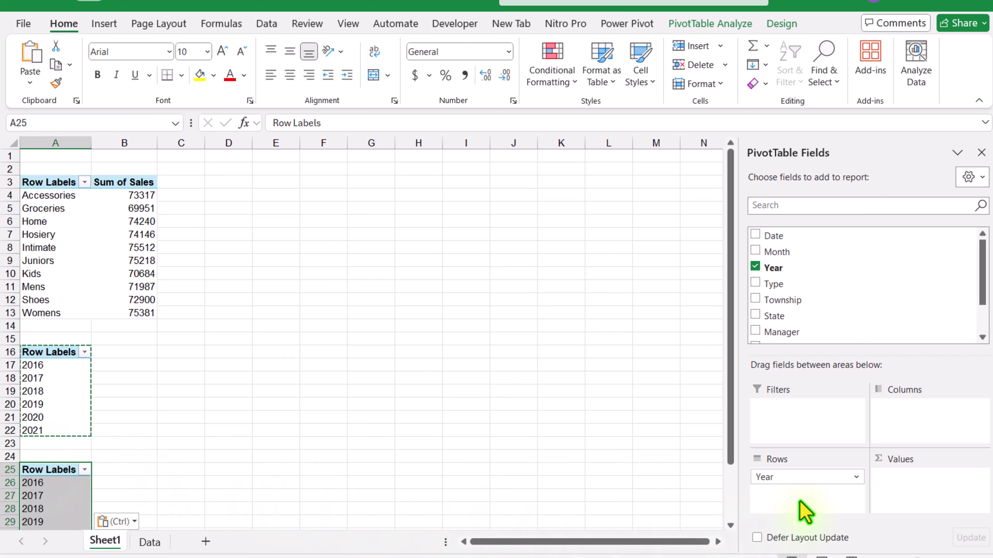
Arrange the PivotTable at A25 with Year in columns, Category in rows and Sales in values
left_click_drag(802, 476, 954, 428)
scroll(771, 325, "down", 3)
left_click_drag(782, 305, 791, 487)
left_click_drag(785, 320, 899, 498)
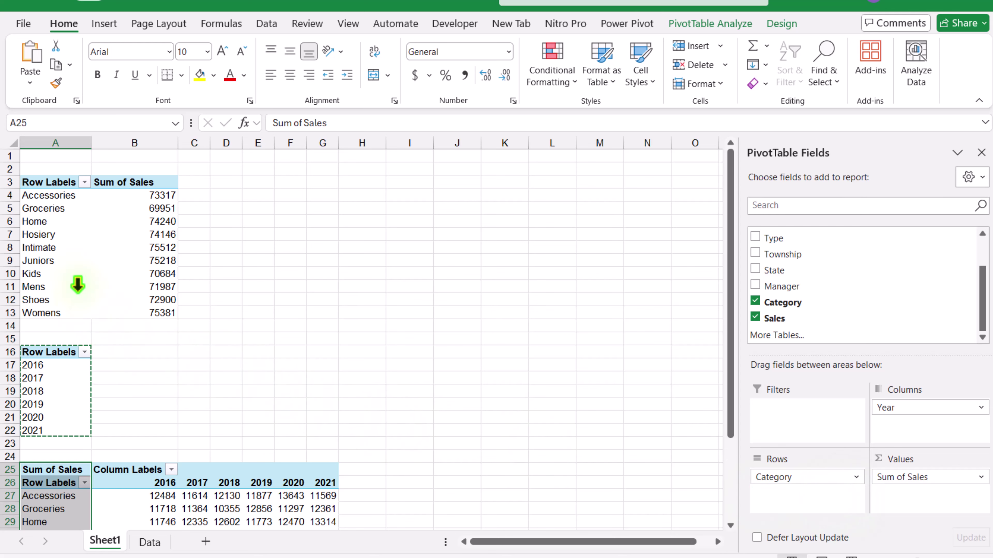
Insert a Year slicer for the Category PivotTable at A3
left_click(57, 225)
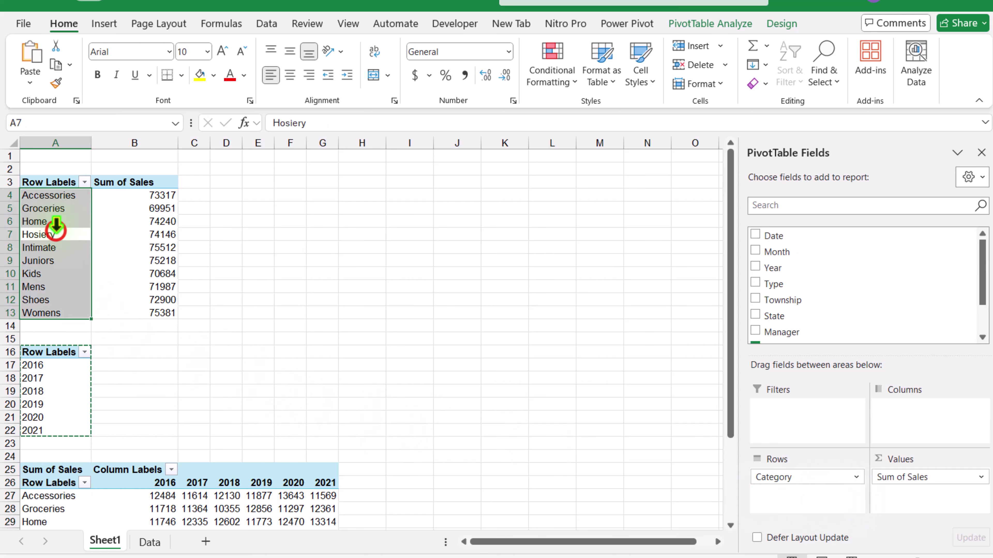
left_click(712, 24)
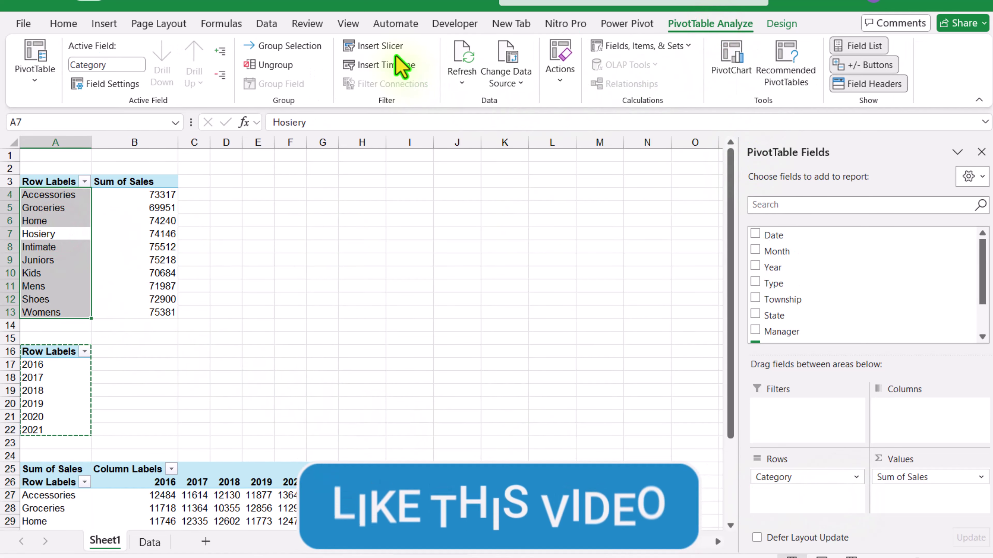
left_click(391, 49)
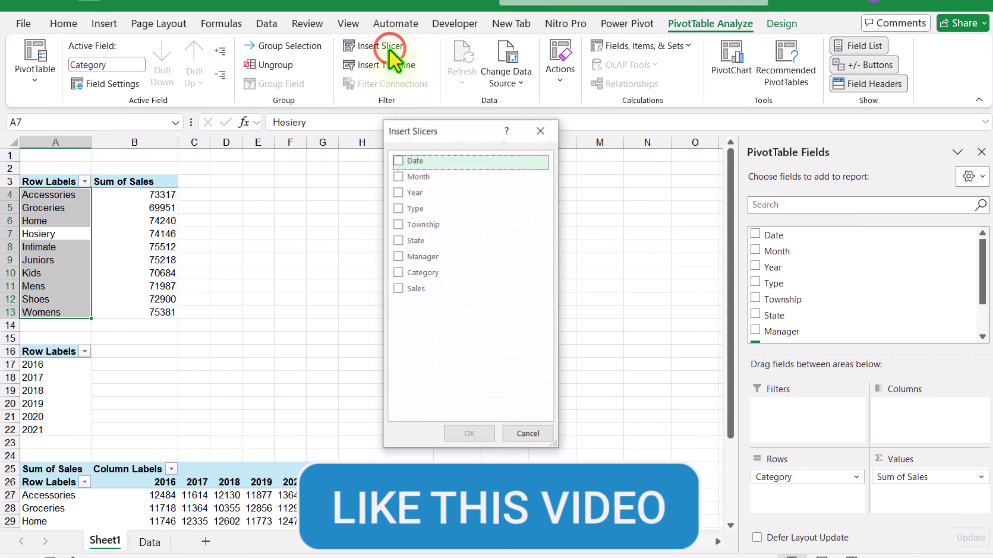
left_click(397, 193)
left_click(485, 434)
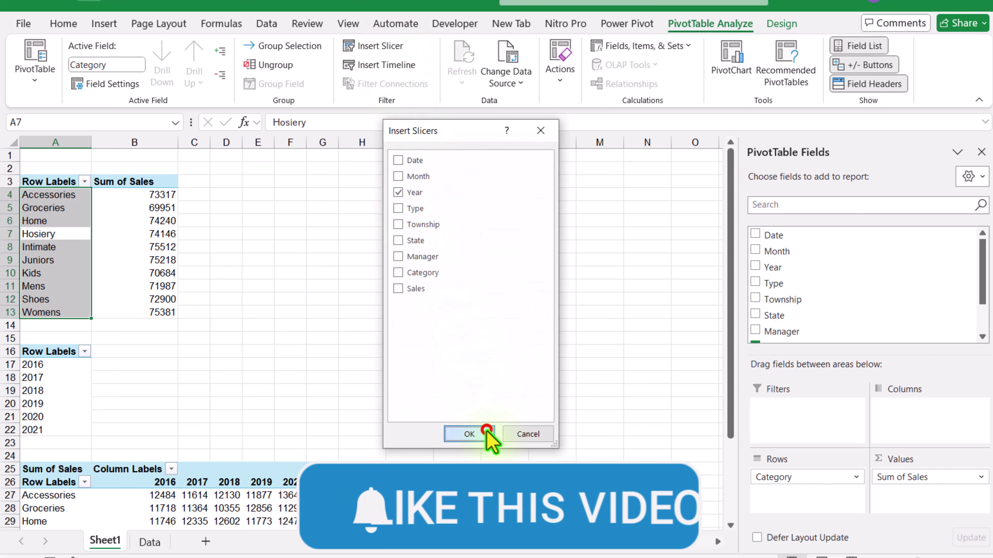
Connect the Year slicer to PivotTable2 as well, leaving PivotTable3 unconnected
left_click(145, 75)
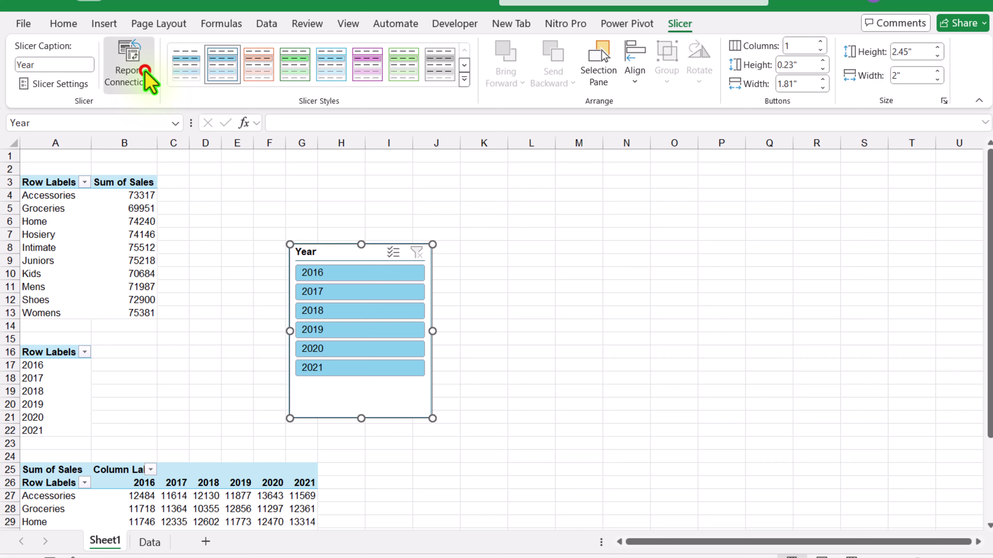
left_click(347, 302)
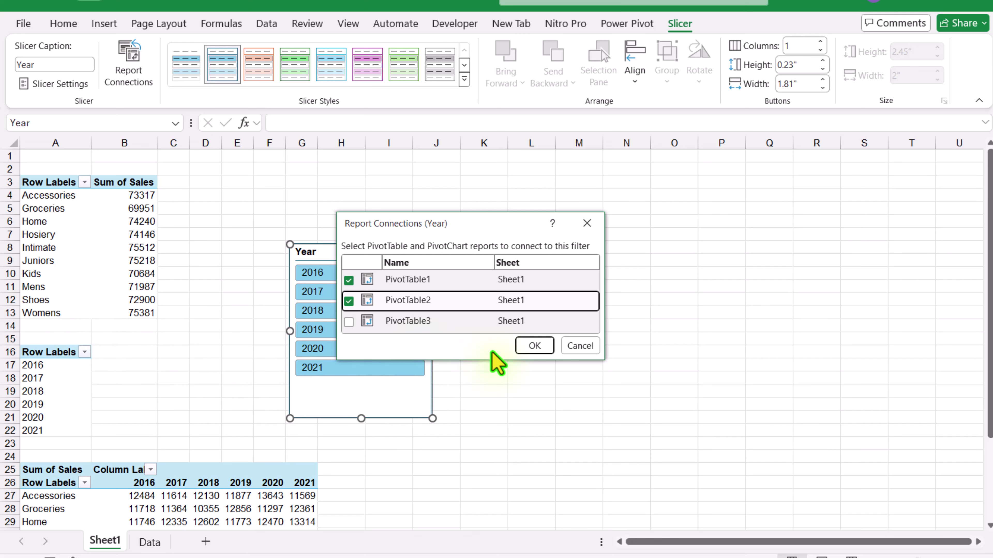
left_click(533, 346)
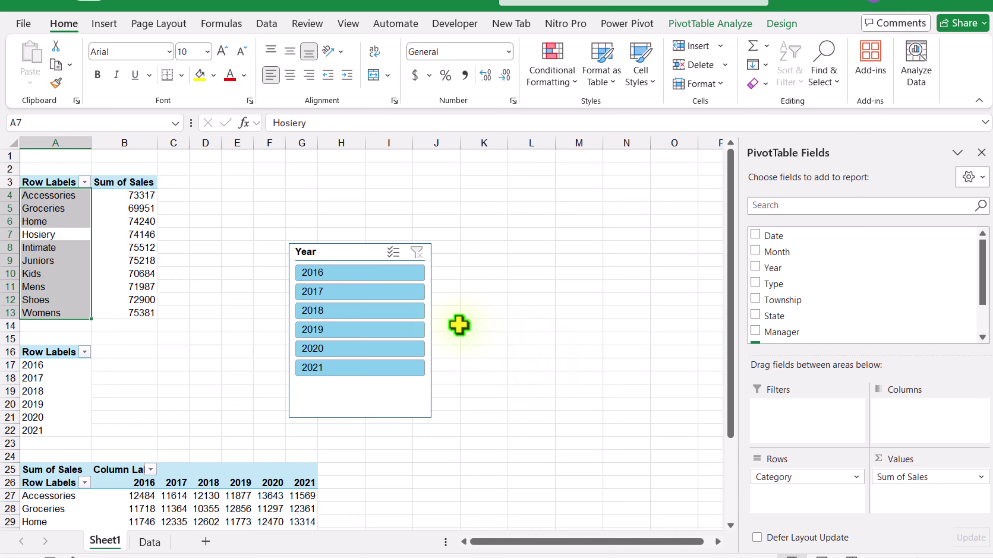
Test the Year slicer with 2016, 2017 and 2018 and compare its effect on the three PivotTables
left_click(353, 272)
left_click(352, 292)
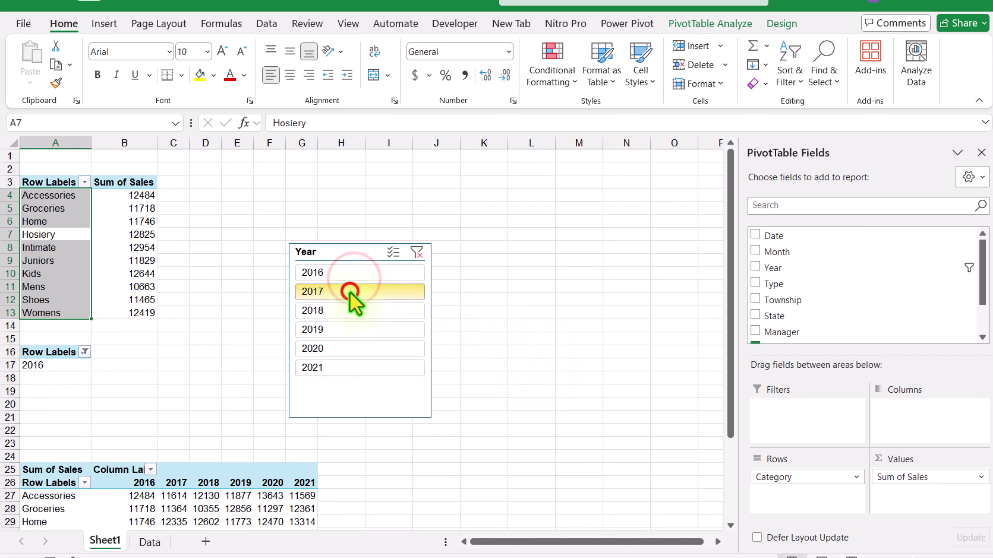
left_click(356, 311)
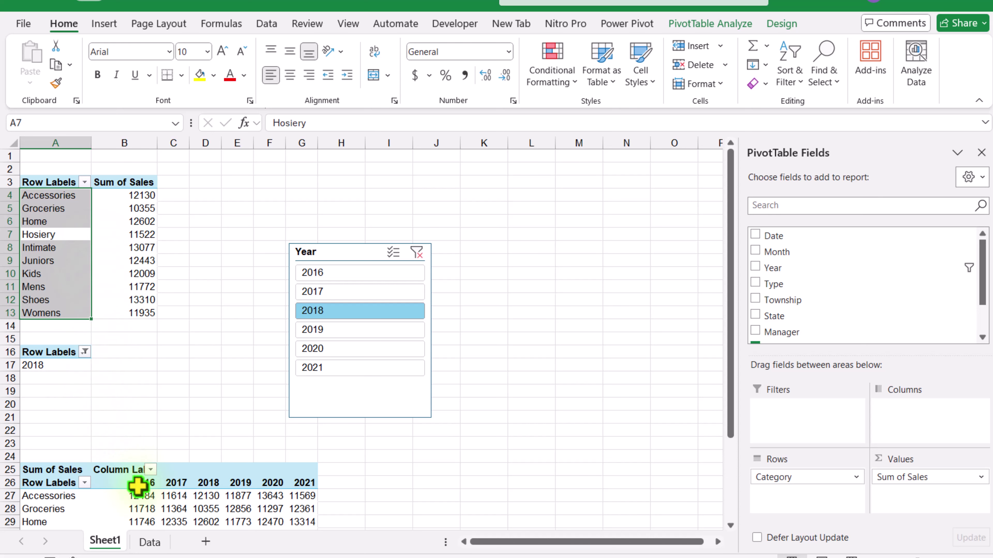
mouse_move(148, 509)
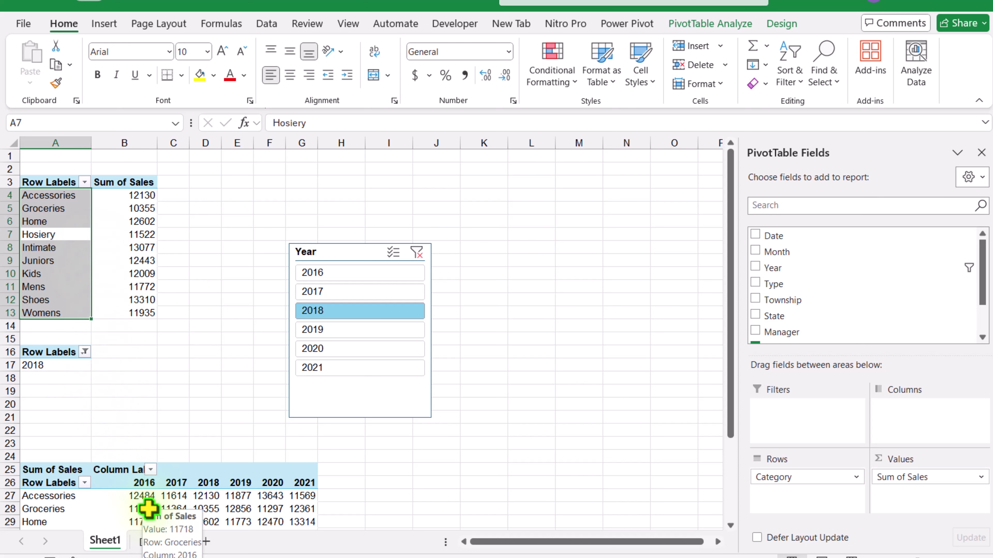
left_click(483, 208)
Duplicate the Year slicer's style, remove all borders from its Whole Slicer element, and apply the new style to the slicer
left_click(349, 246)
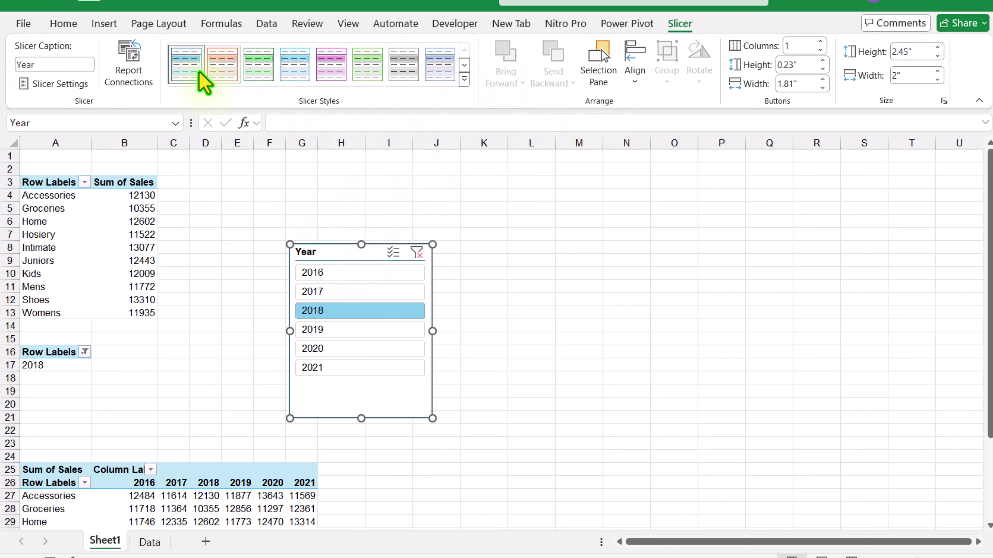
right_click(195, 70)
left_click(214, 91)
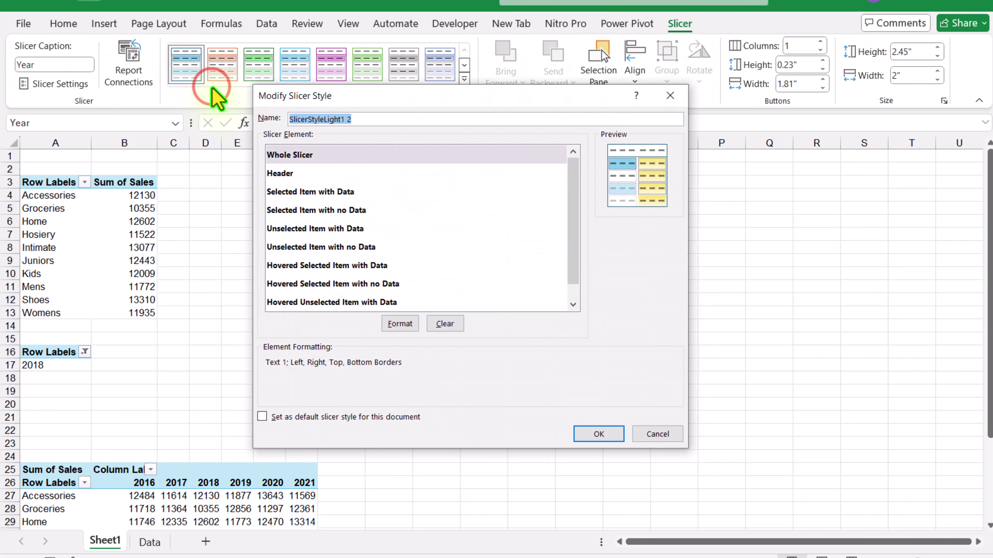
left_click(399, 324)
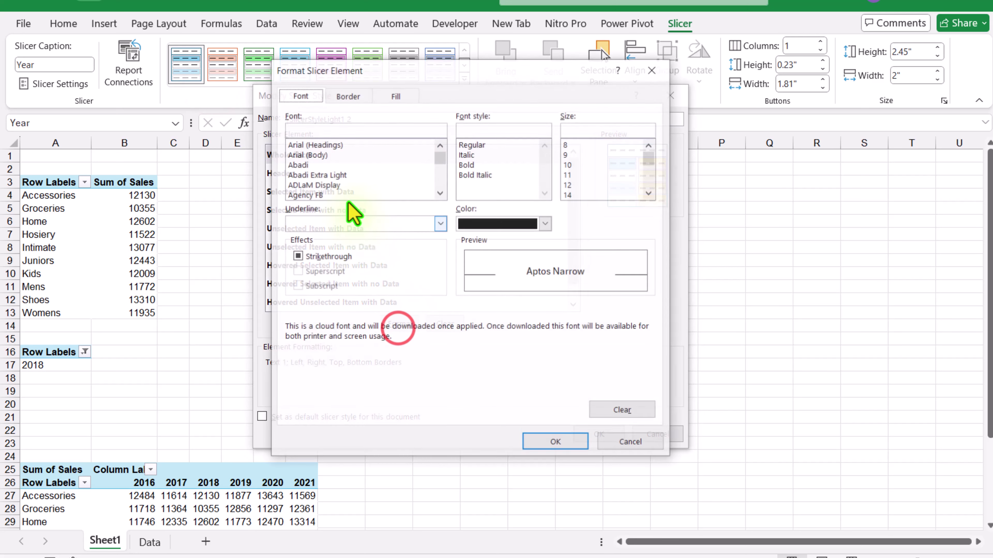
left_click(348, 95)
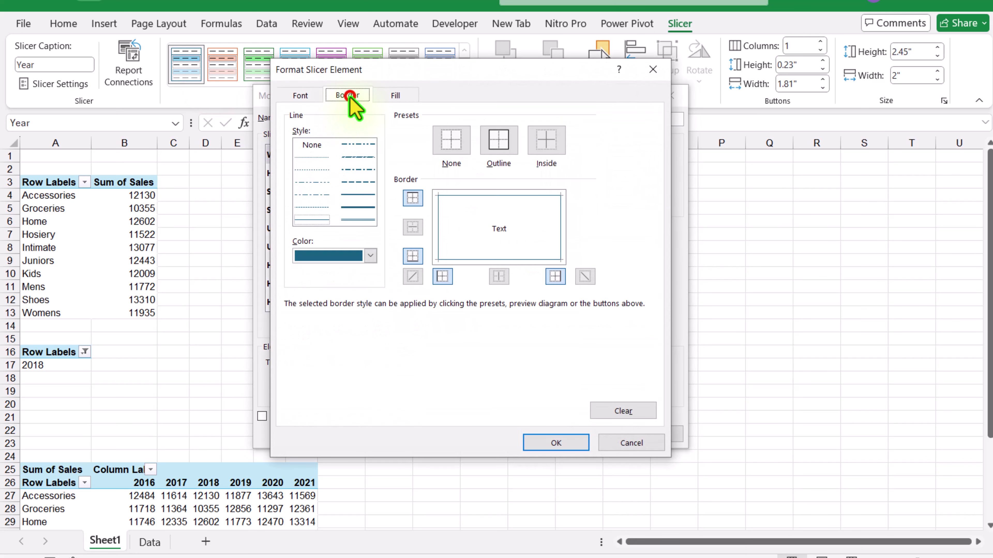
left_click(460, 143)
left_click(559, 442)
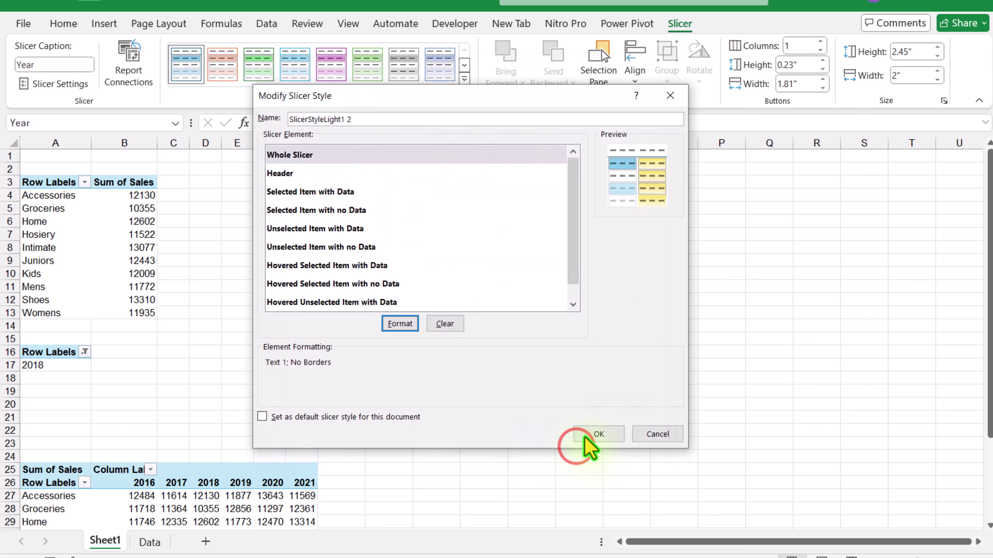
left_click(590, 434)
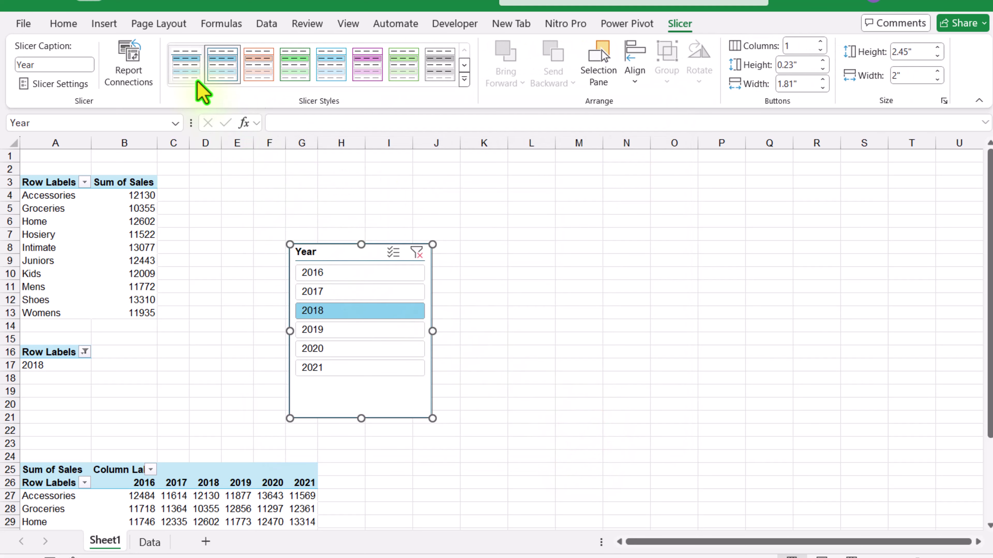
left_click(190, 68)
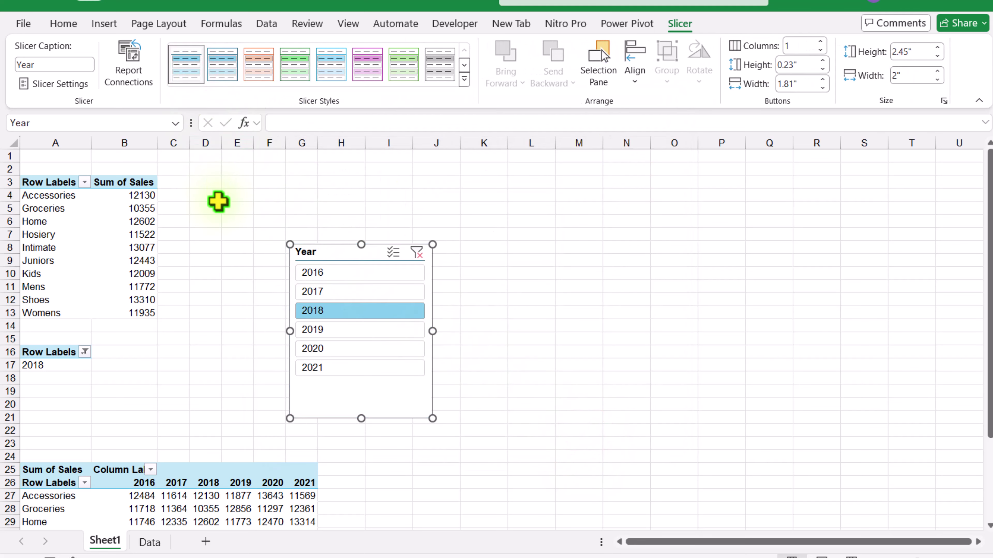
Hide the Year slicer's header and items with no data, and move the slicer beside the yearly sales PivotTable at row 25
left_click(59, 85)
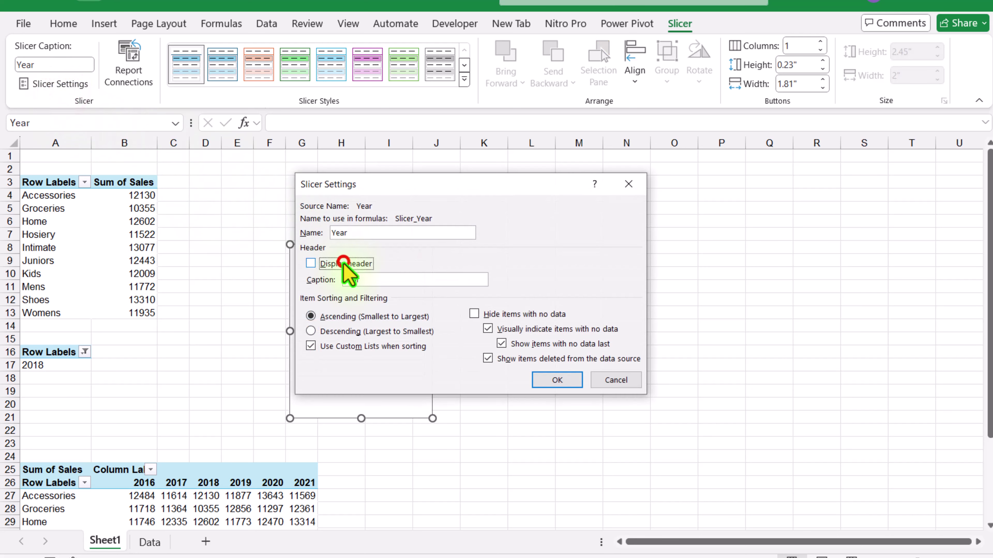
left_click(527, 315)
left_click(566, 383)
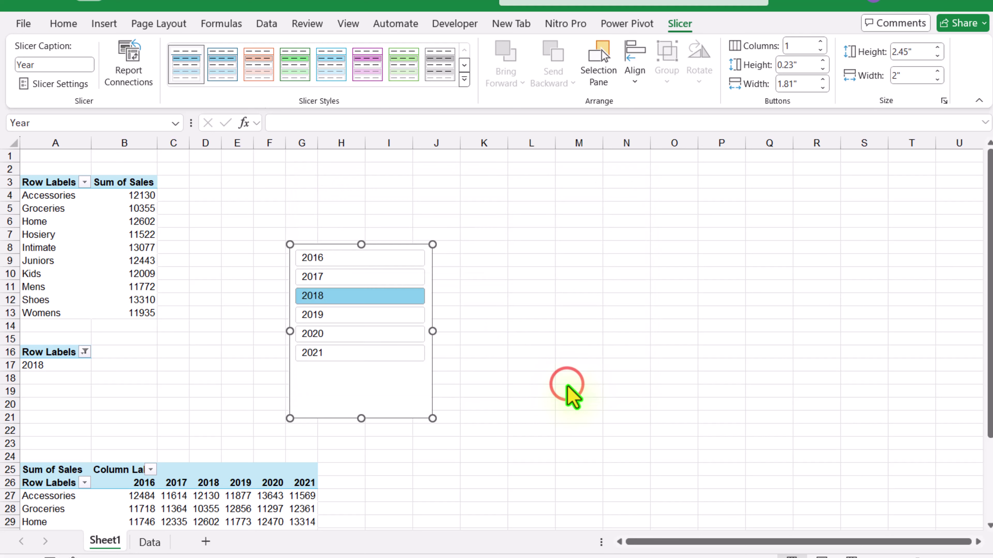
left_click(308, 207)
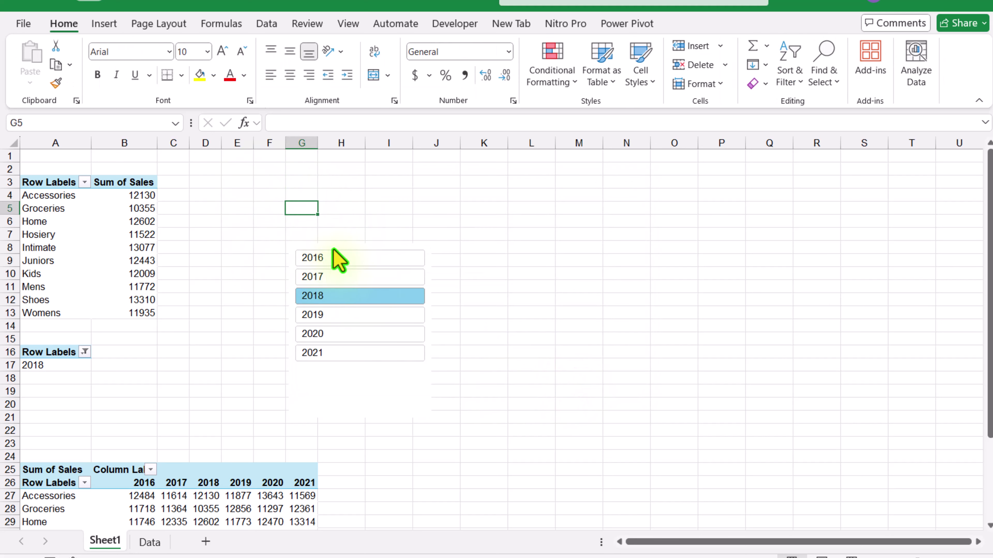
left_click_drag(331, 250, 384, 423)
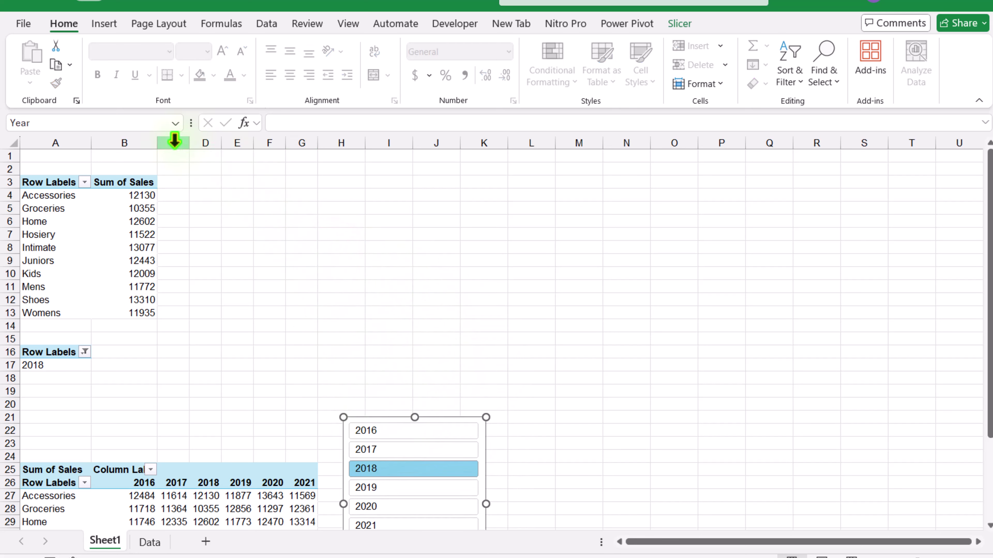
Widen columns C through Q to one uniform width
left_click_drag(175, 141, 778, 181)
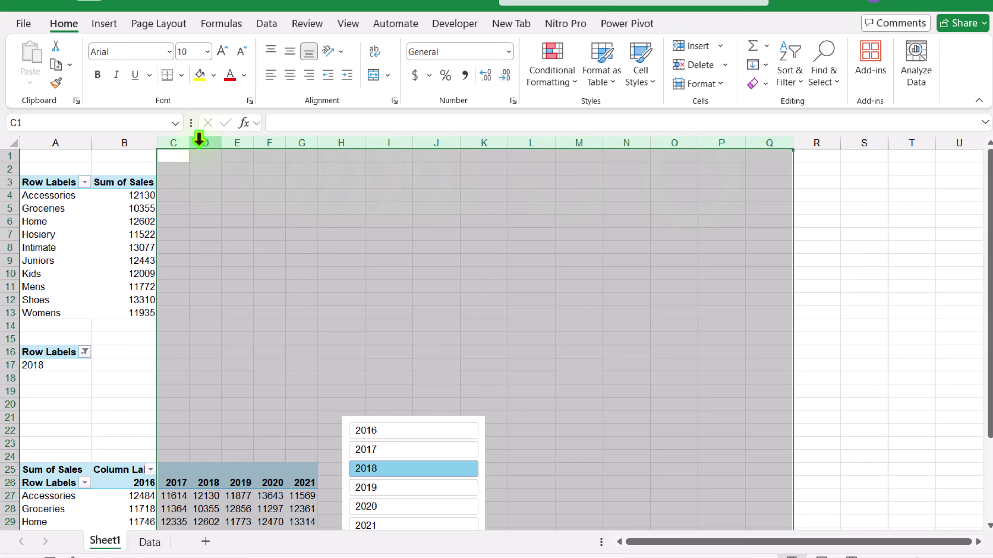
left_click_drag(191, 141, 213, 142)
left_click(234, 194)
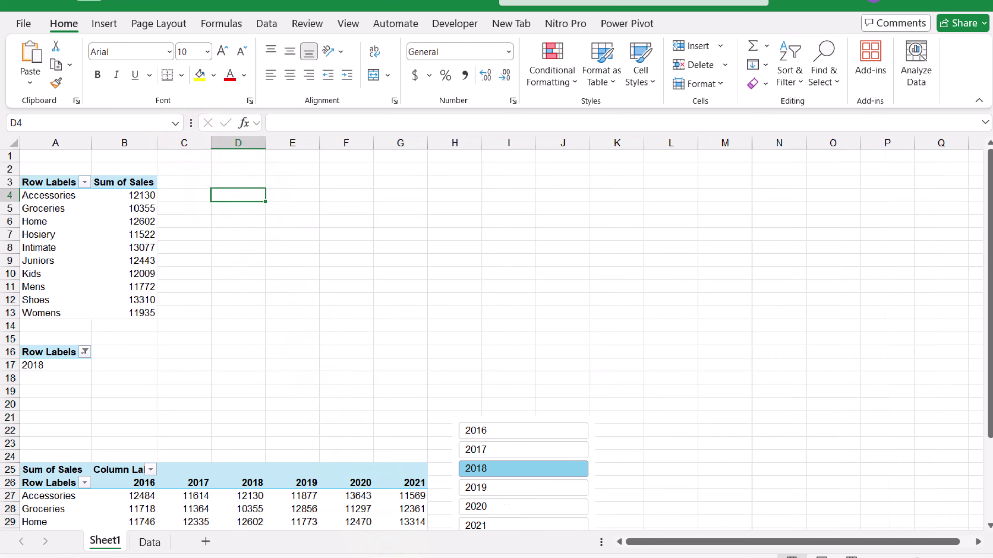
Copy the header row D1:L1 from the other workbook's 1-Calculation sheet into Sheet1 starting at D3
left_click(437, 525)
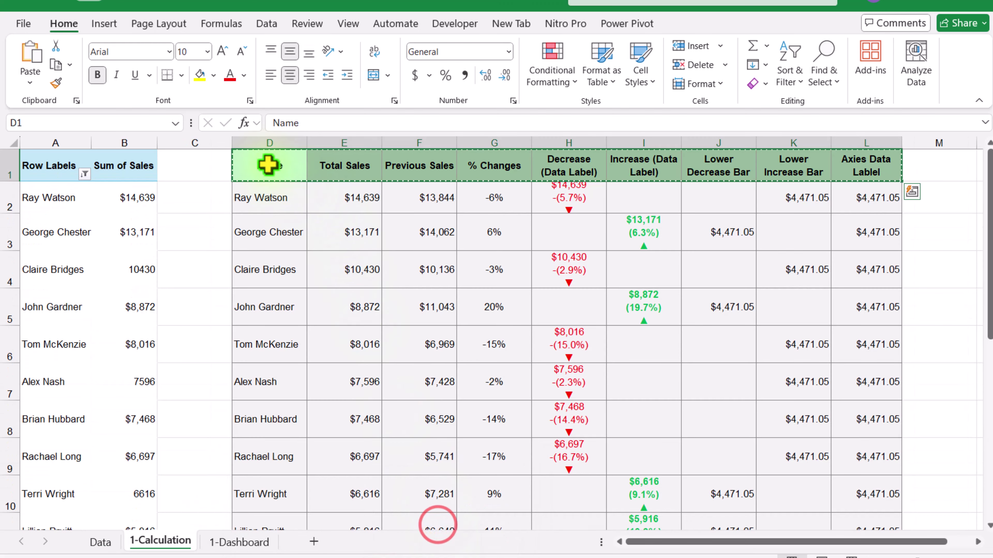
left_click_drag(268, 164, 841, 160)
key("ctrl+c")
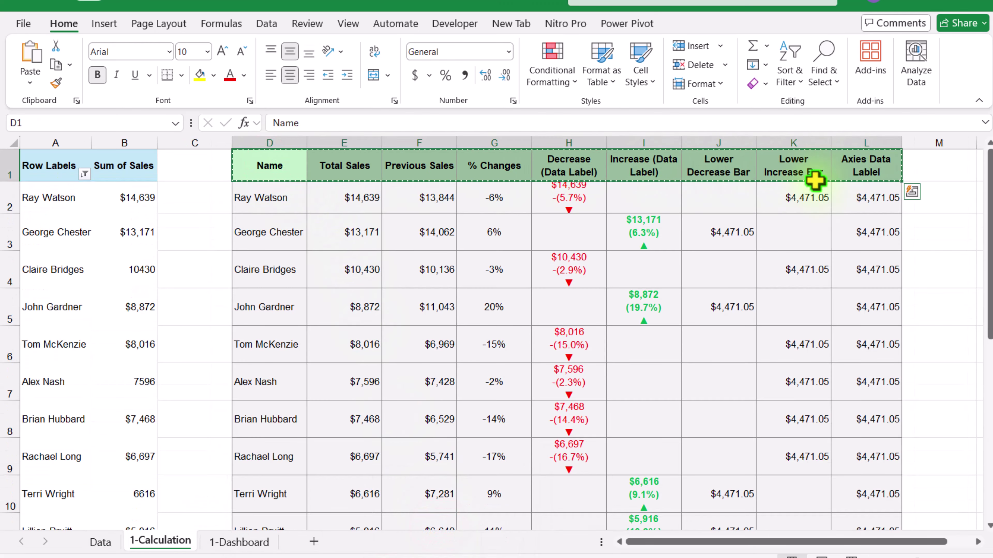
left_click(265, 520)
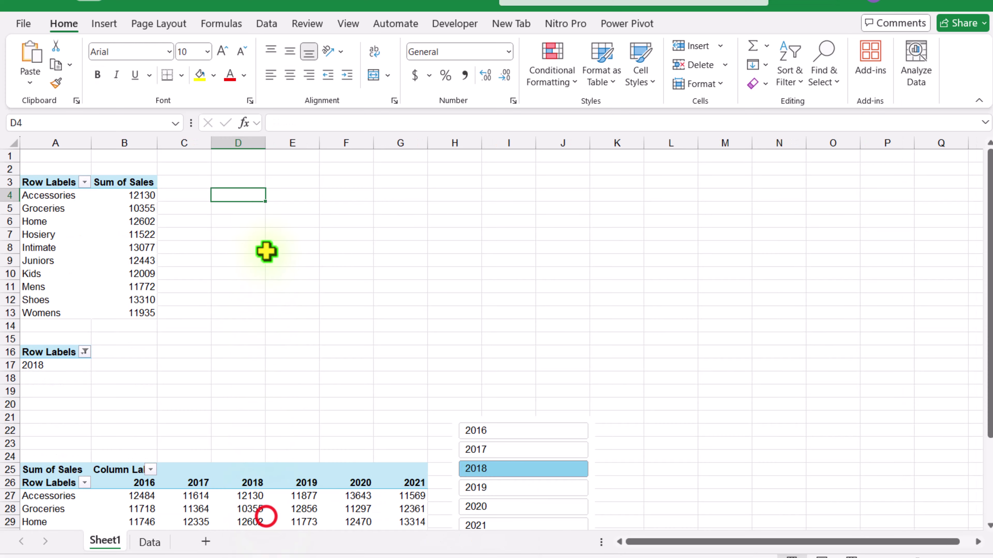
key("ctrl+v")
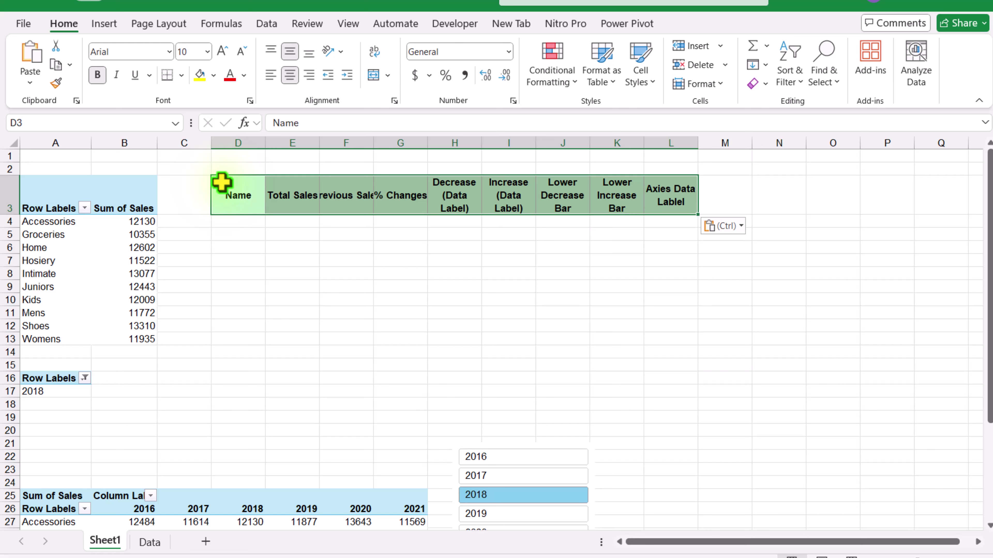
Fill the Name column from D4 with the category labels using =A4:A13
left_click(233, 222)
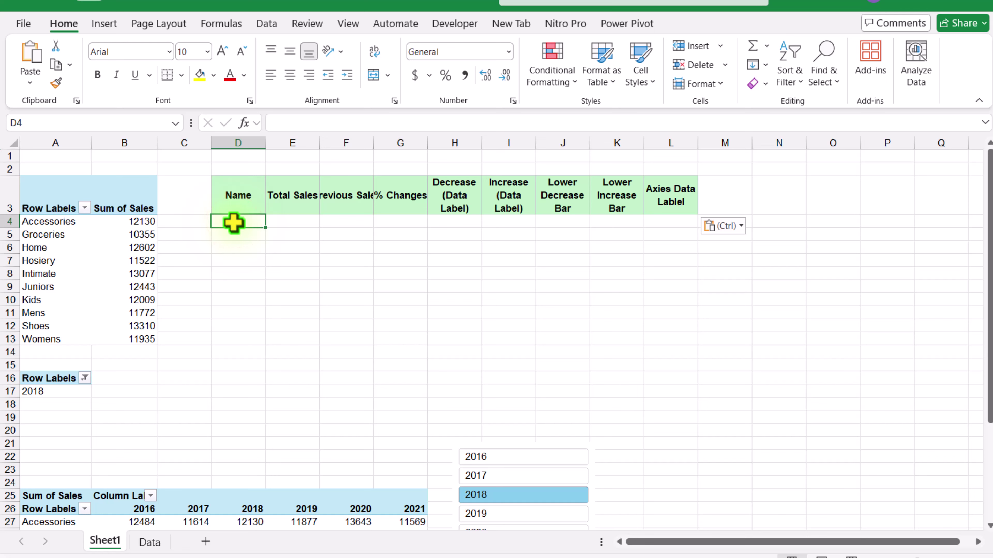
type("=")
left_click_drag(55, 223, 53, 331)
key("Return")
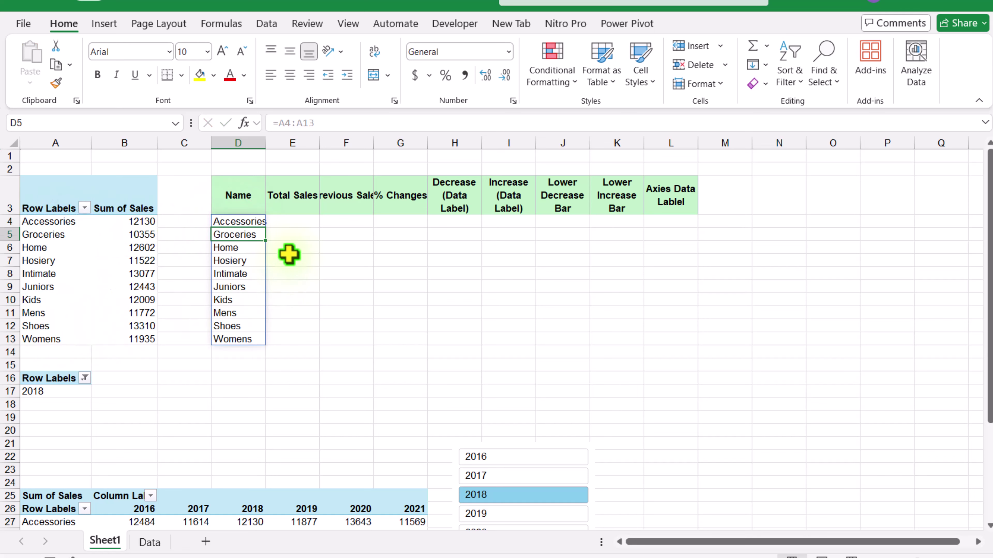
Fill the Total Sales column from E4 with =B4:B13 and wrap the Previous Sales header text in F3
left_click(286, 222)
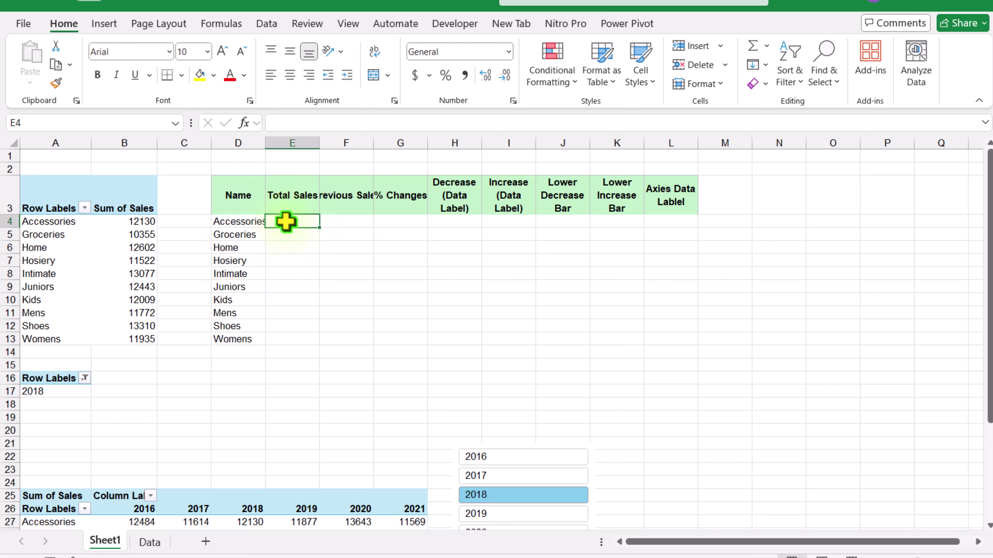
type("=")
left_click_drag(142, 221, 155, 334)
key("Return")
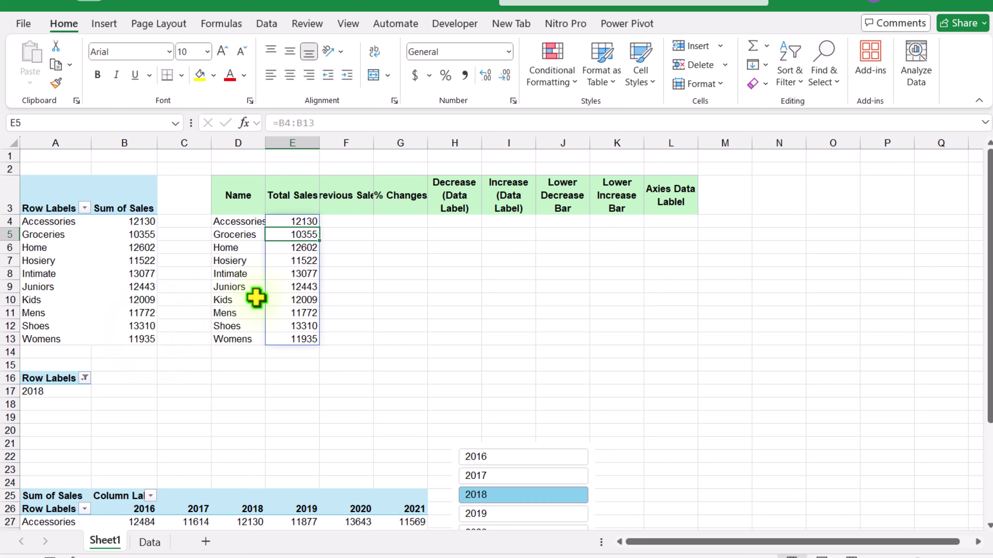
left_click(336, 200)
left_click(373, 51)
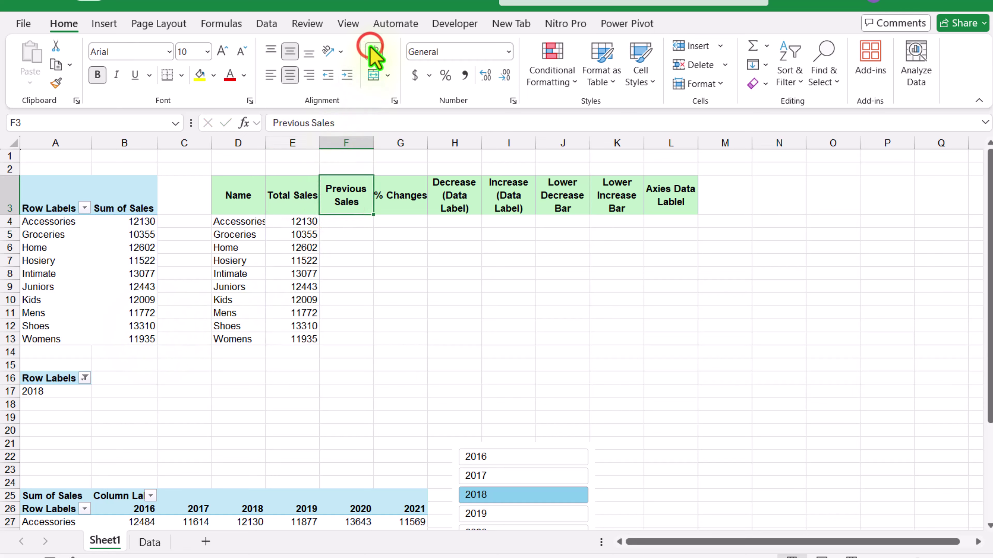
Switch the Year slicer through 2019, 2018 and 2017 and check how the year in A17 follows it
left_click(346, 221)
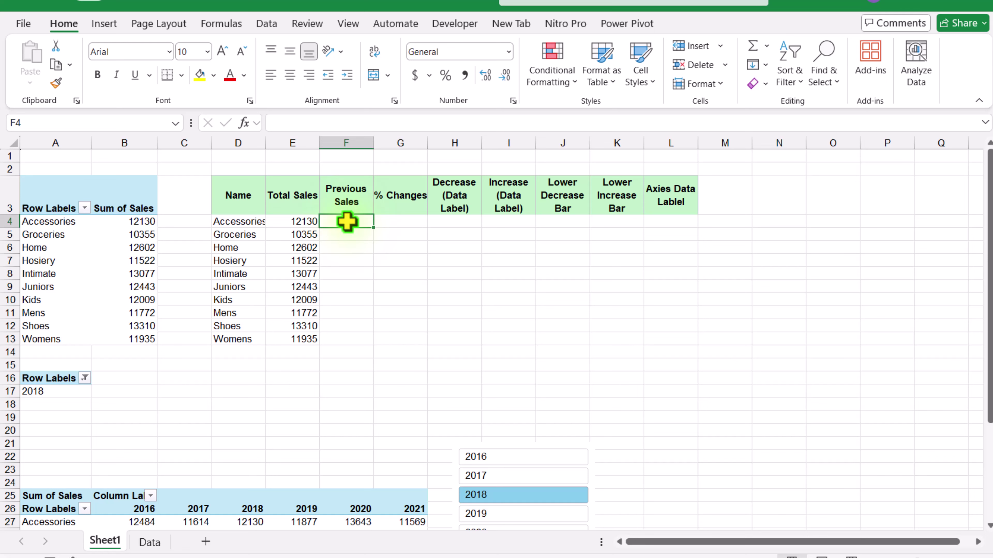
left_click(531, 515)
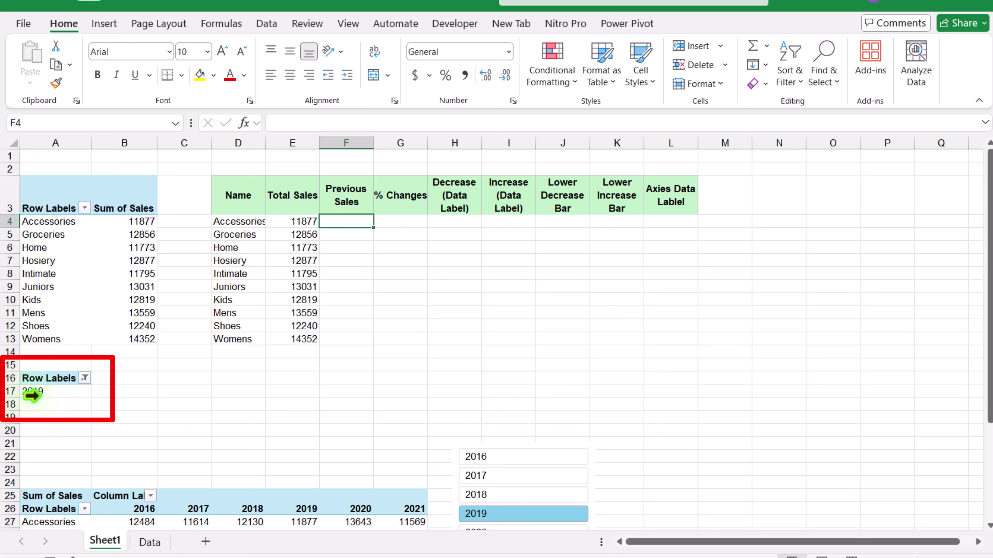
left_click(485, 496)
left_click(489, 479)
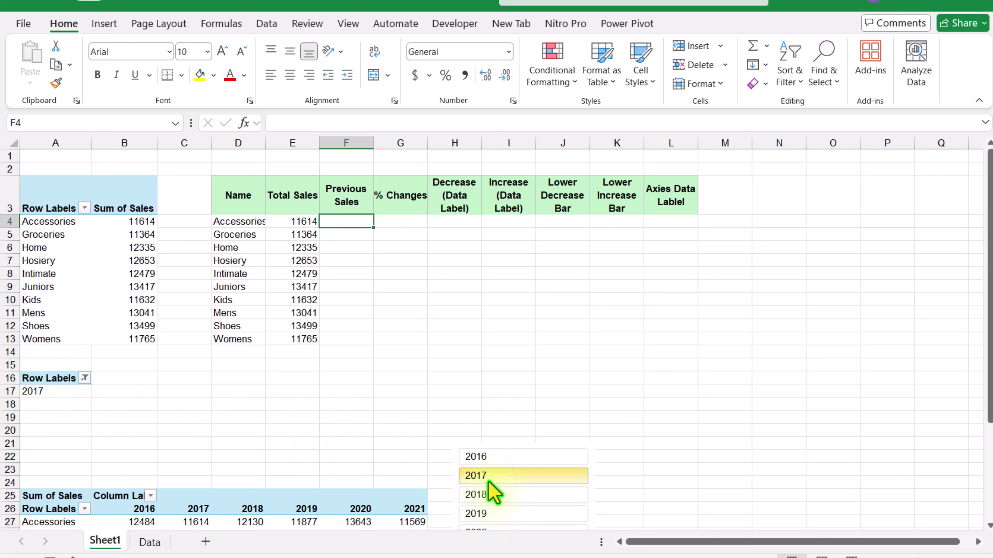
Fill the Previous Sales column from F4 with =XLOOKUP(A17-1,B26:N26,B27:N36,"")
type("=xlook")
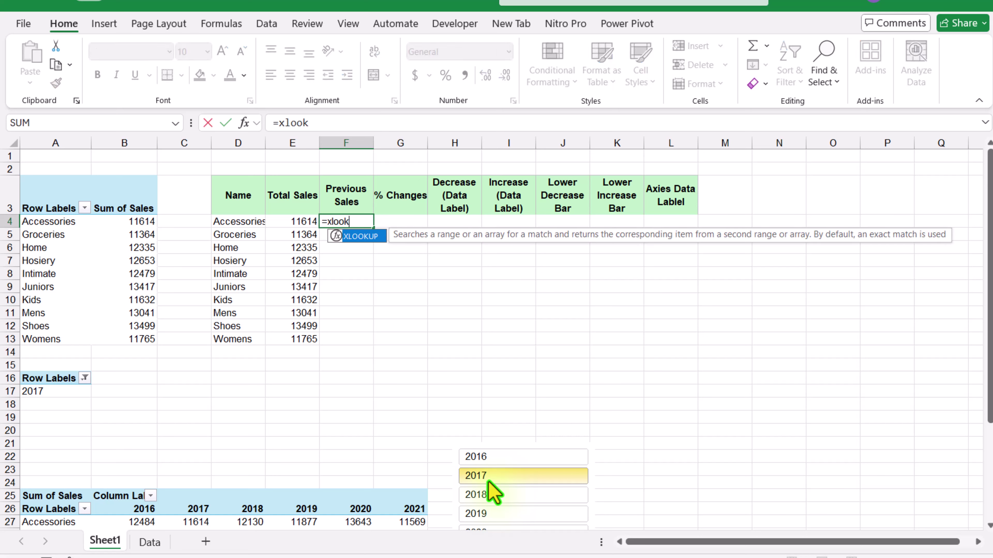
type("up(")
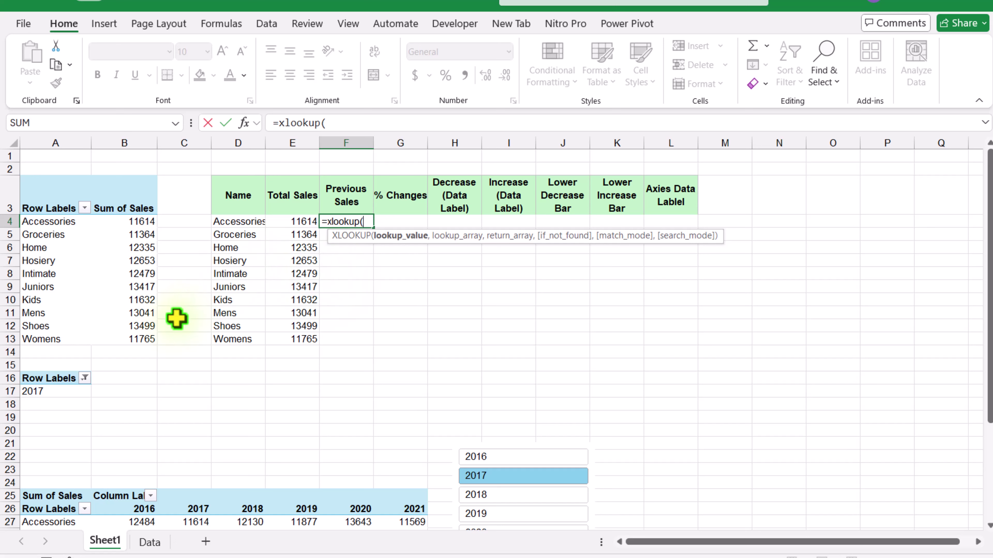
left_click(51, 393)
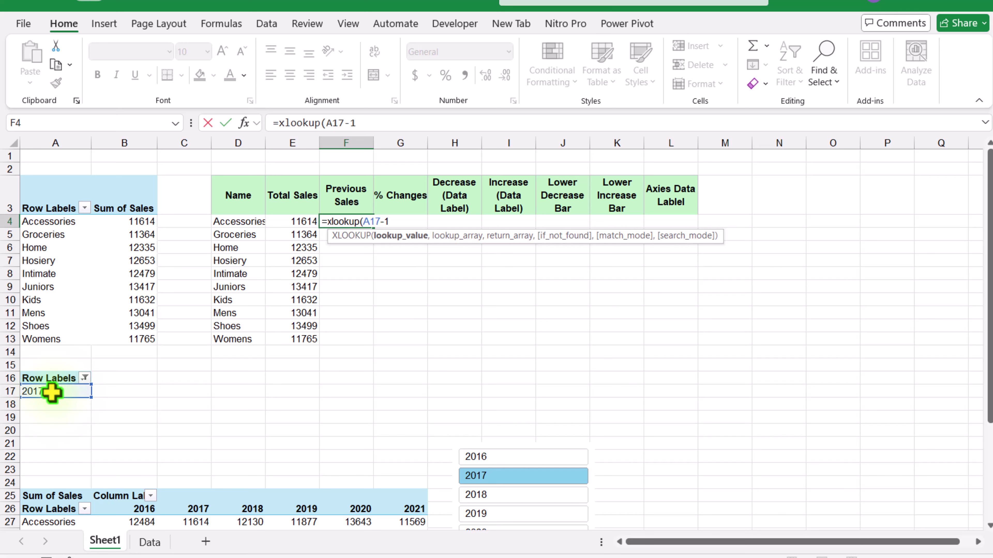
type("-1,")
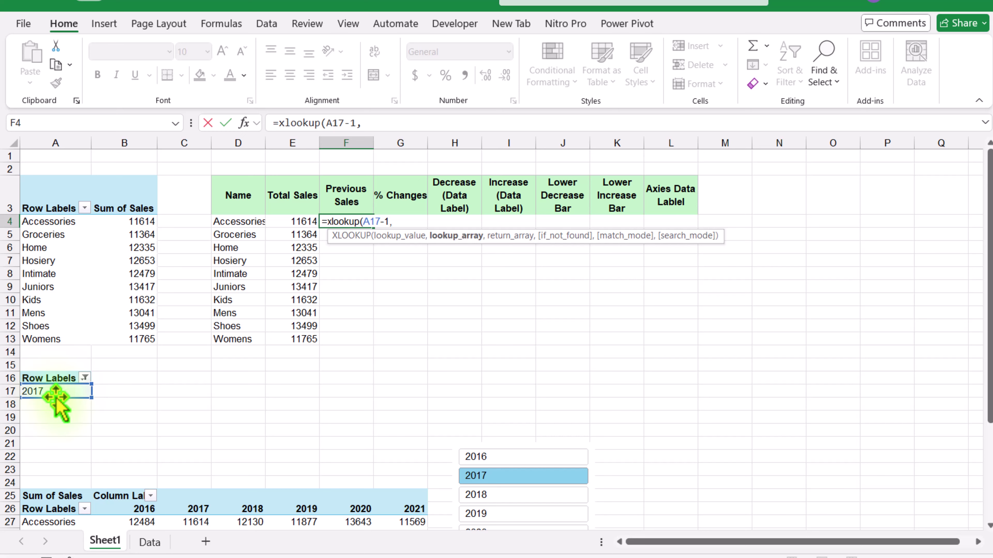
left_click_drag(119, 511, 776, 511)
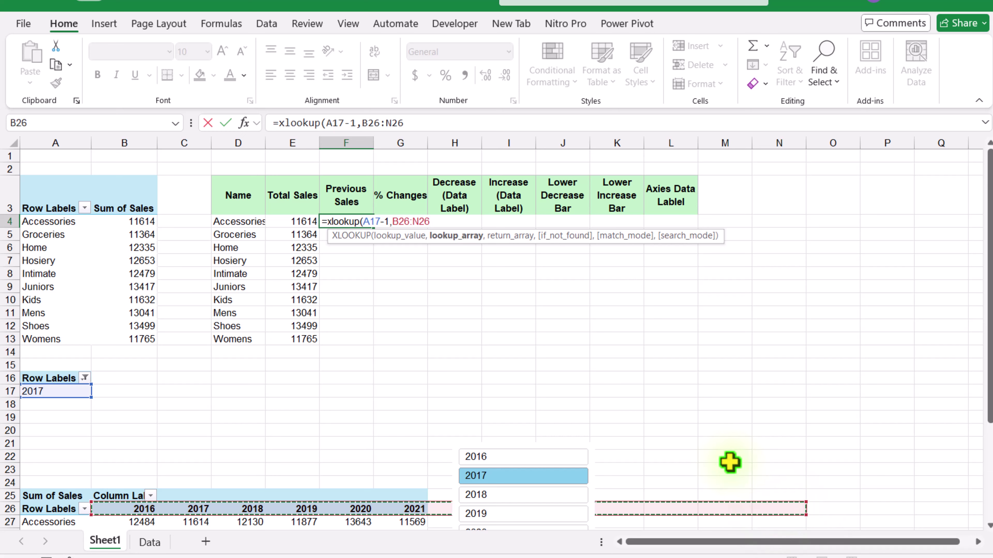
type(",")
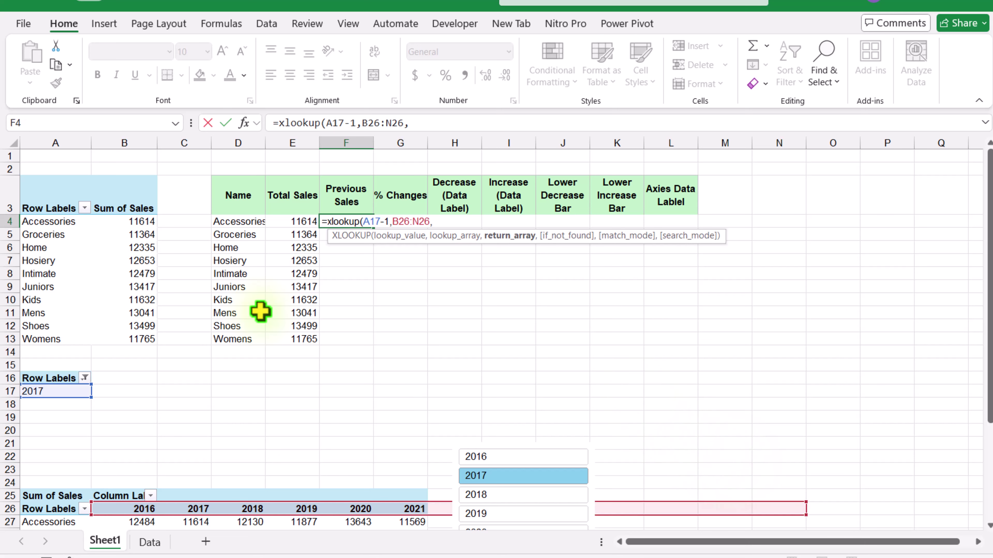
scroll(256, 320, "down", 3)
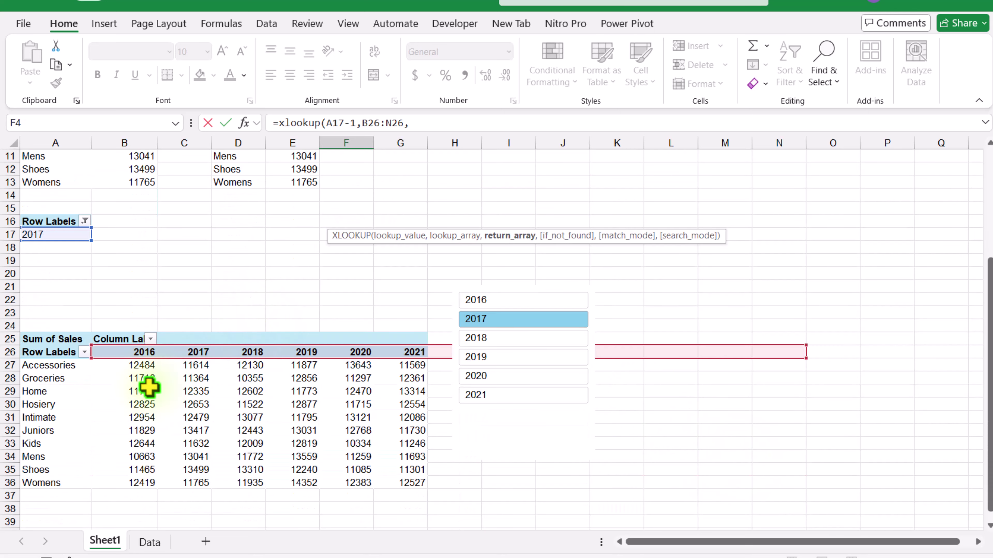
left_click_drag(127, 368, 785, 477)
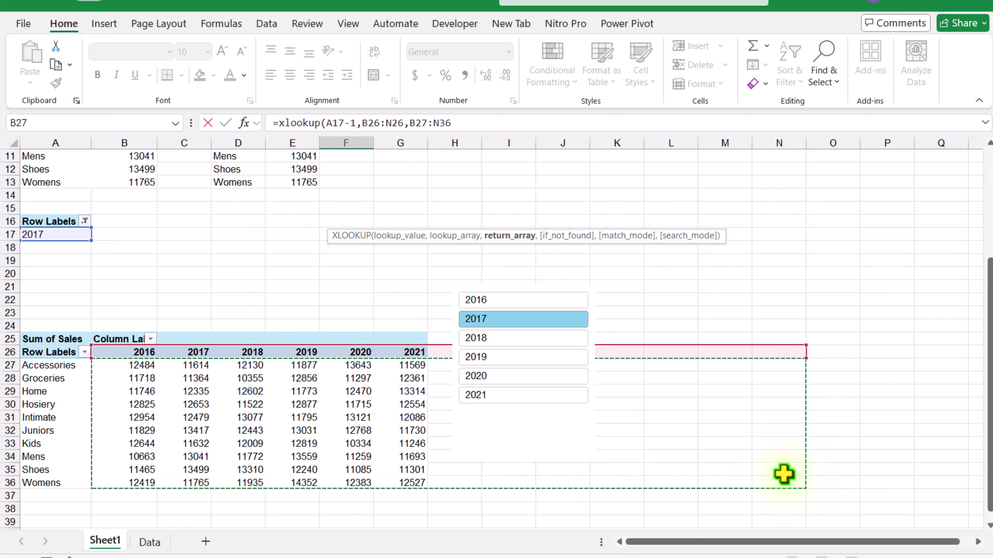
type(",")
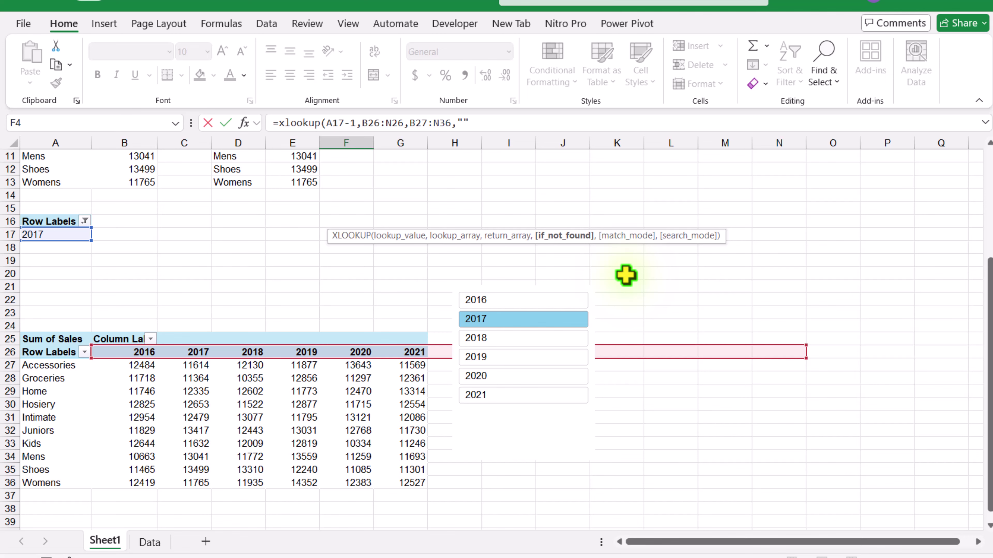
type("\"\")")
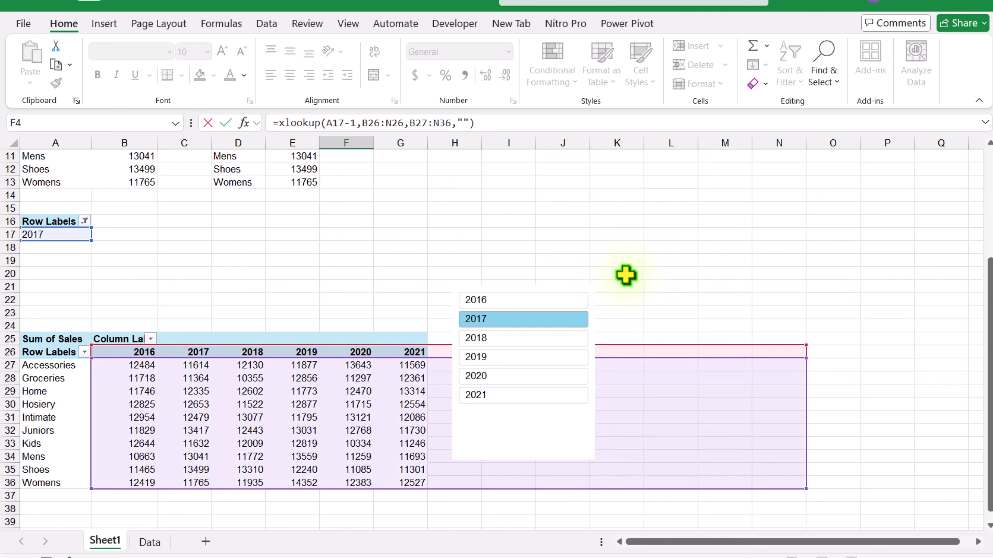
key("Return")
Test the Previous Sales column by switching the Year slicer through 2018, 2019, 2016 and 2017
scroll(627, 275, "up", 2)
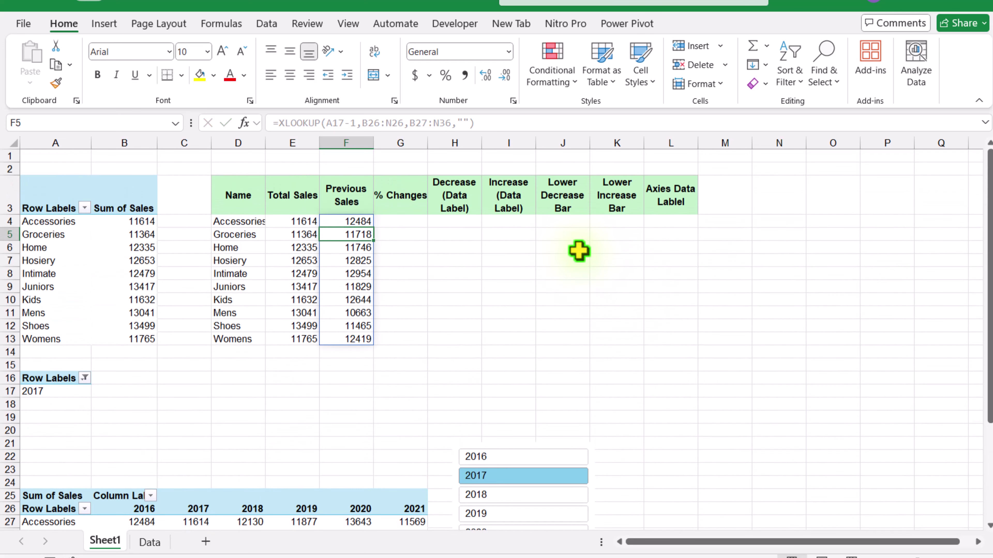
left_click(502, 494)
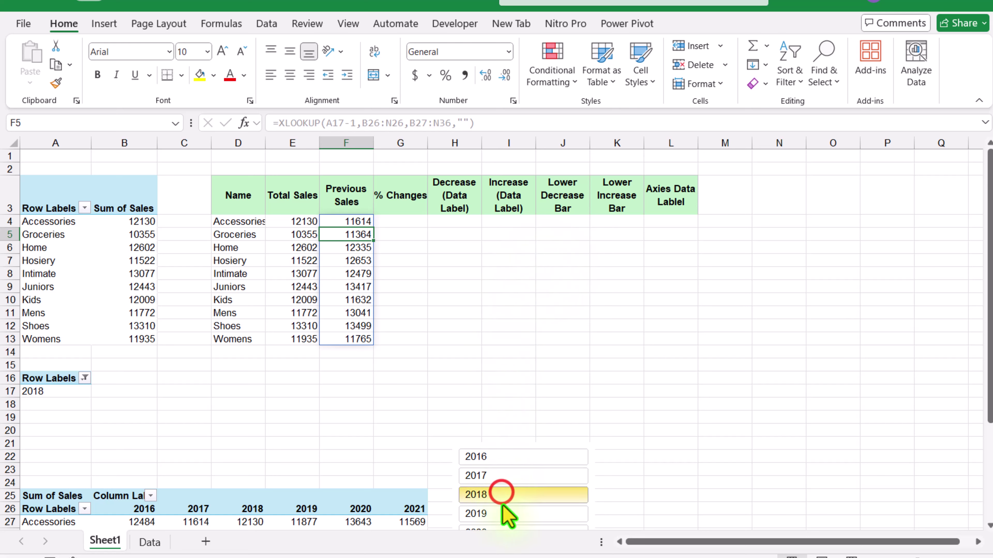
left_click(504, 510)
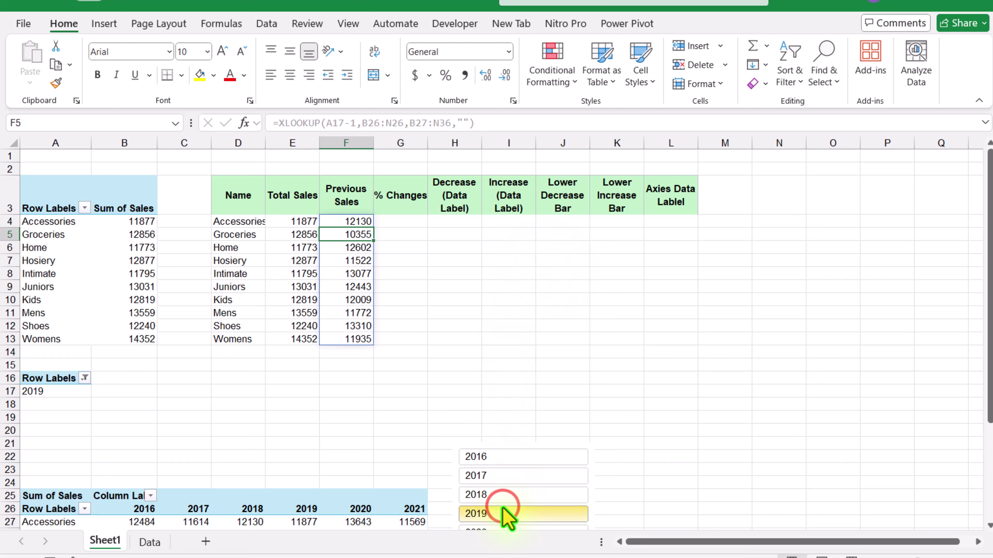
left_click(508, 458)
left_click(507, 475)
Enter the formula =(E4-F4)/E4 in G4, the first cell of the % Changes column
left_click(384, 217)
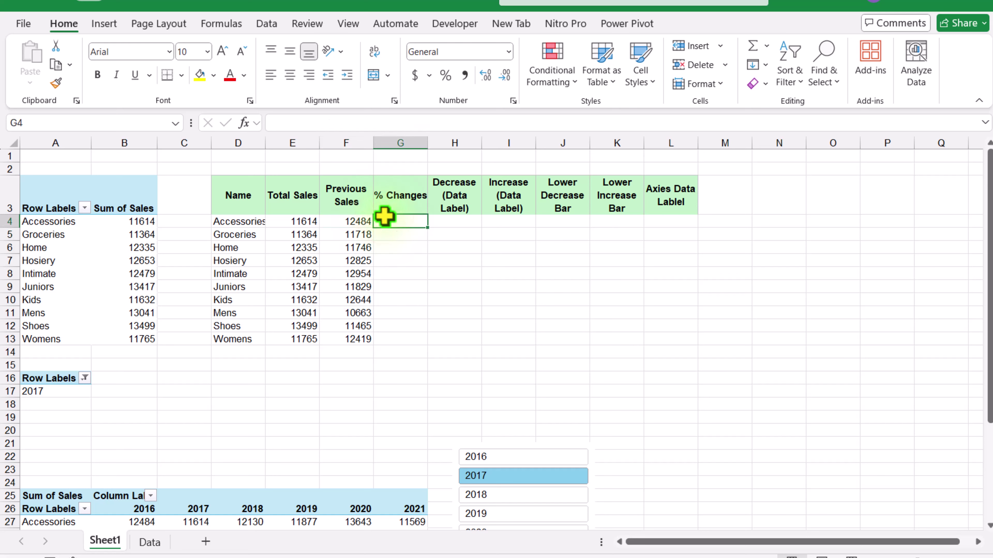
type("=")
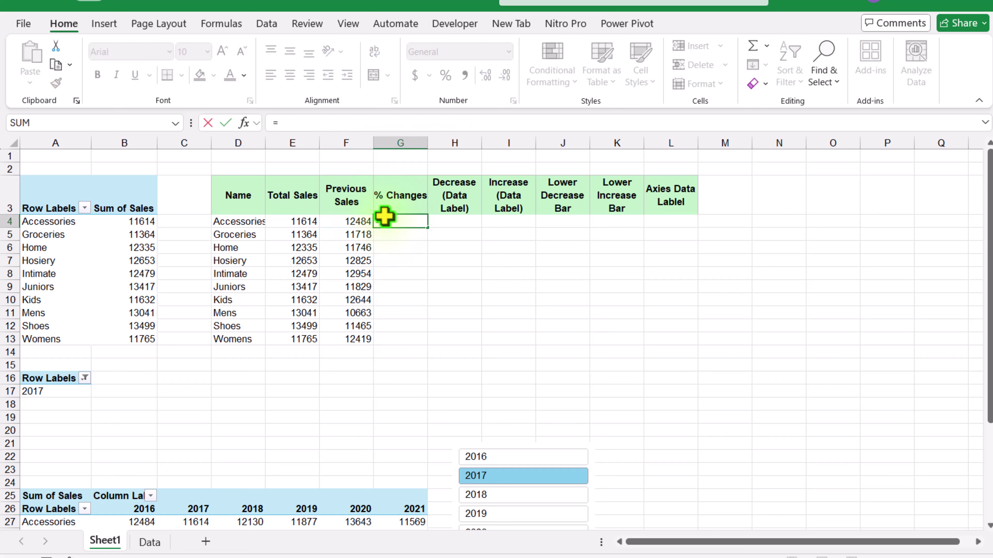
type("(")
left_click(305, 221)
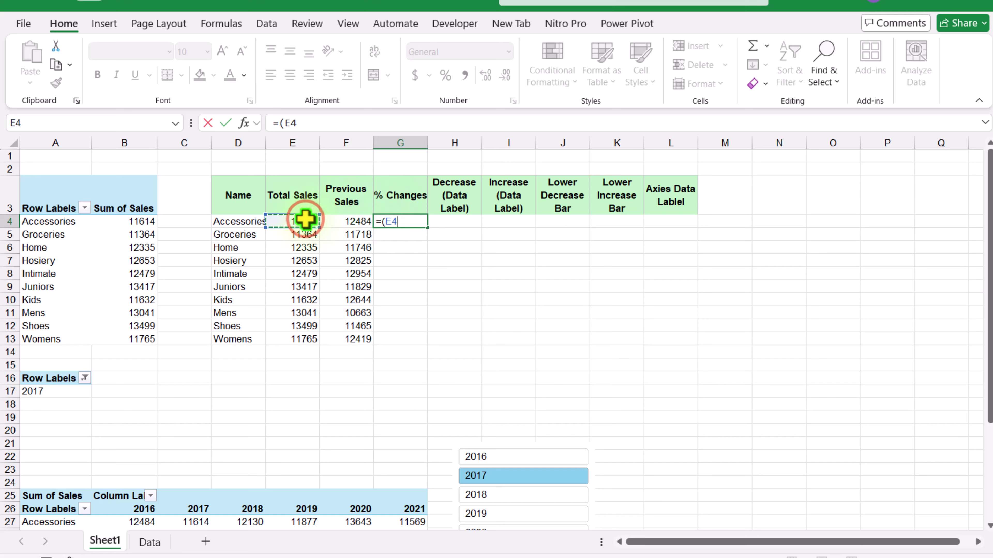
type("-")
left_click(339, 222)
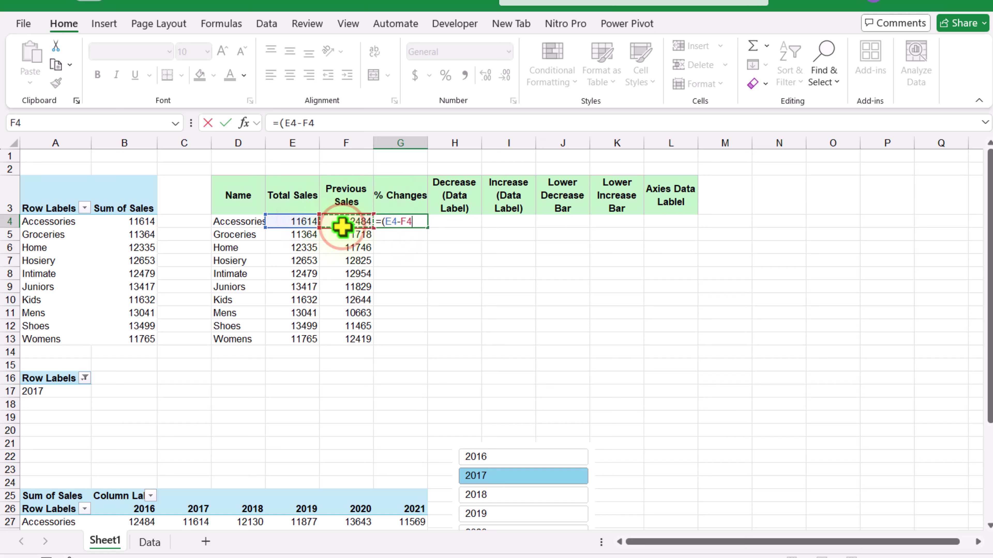
type(")/")
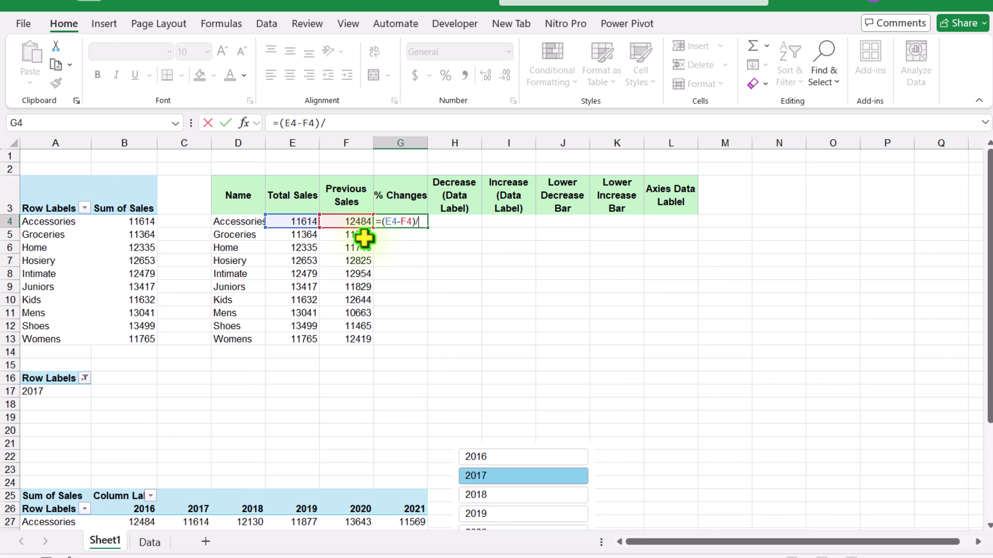
left_click(291, 223)
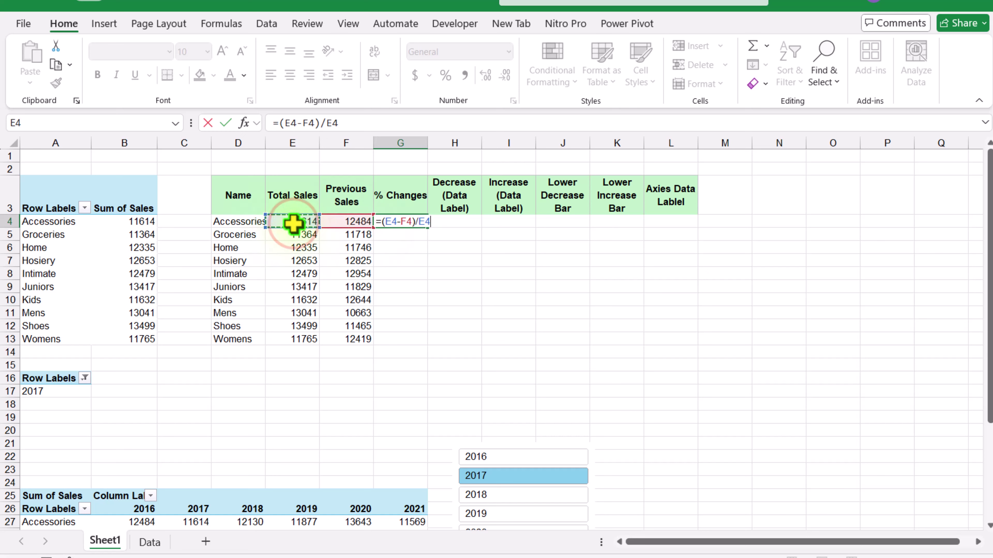
key("Return")
Format G4 as a percentage and fill its formula down through G13
left_click(386, 221)
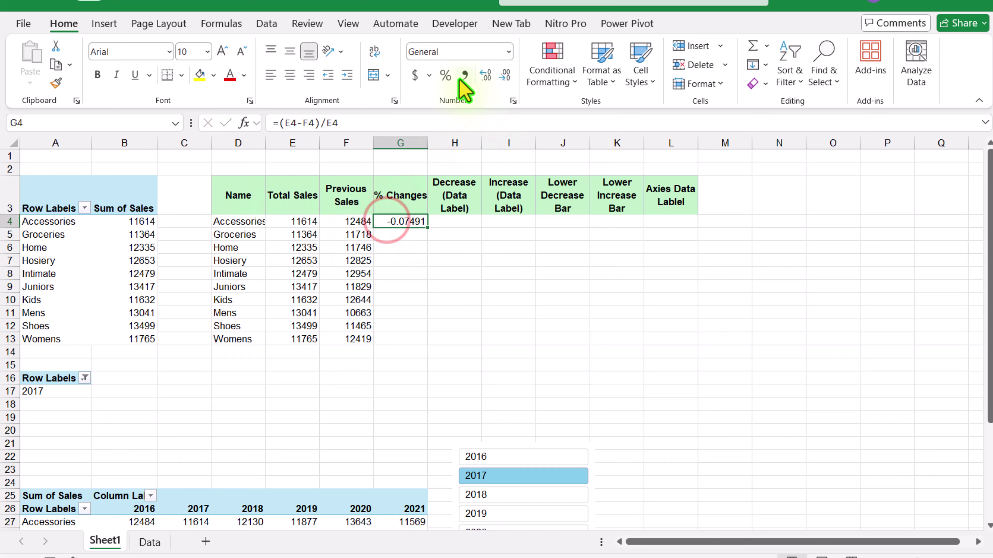
left_click(445, 75)
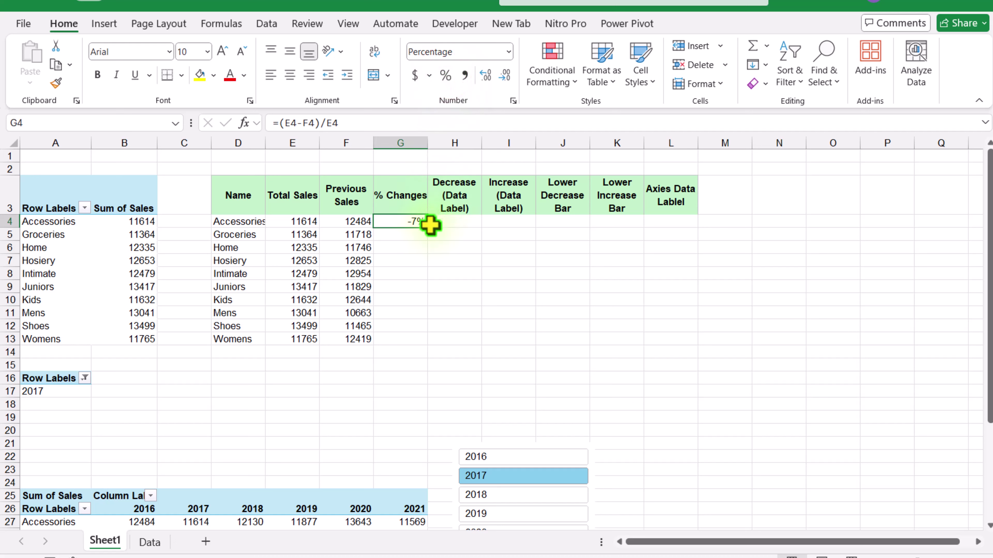
left_click_drag(426, 227, 417, 339)
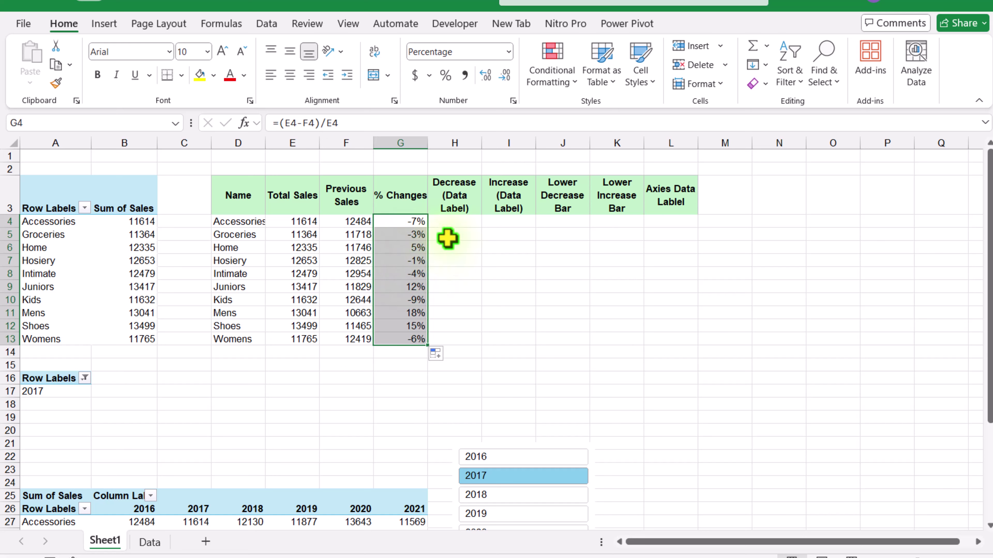
Enlarge the formula bar and begin a TEXTJOIN formula in H4 with CHAR(10) as delimiter and the ignore-empty argument left blank
left_click(449, 224)
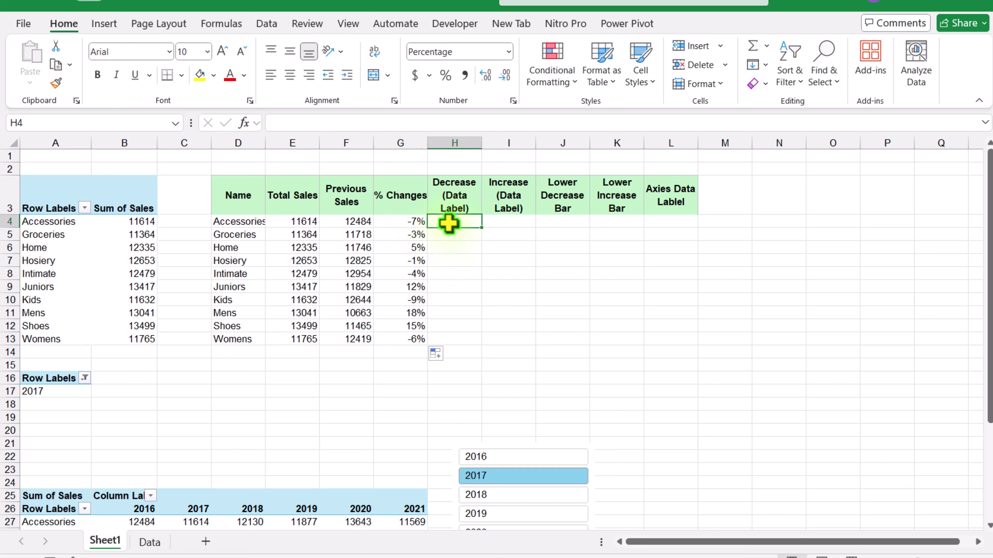
left_click_drag(426, 133, 426, 193)
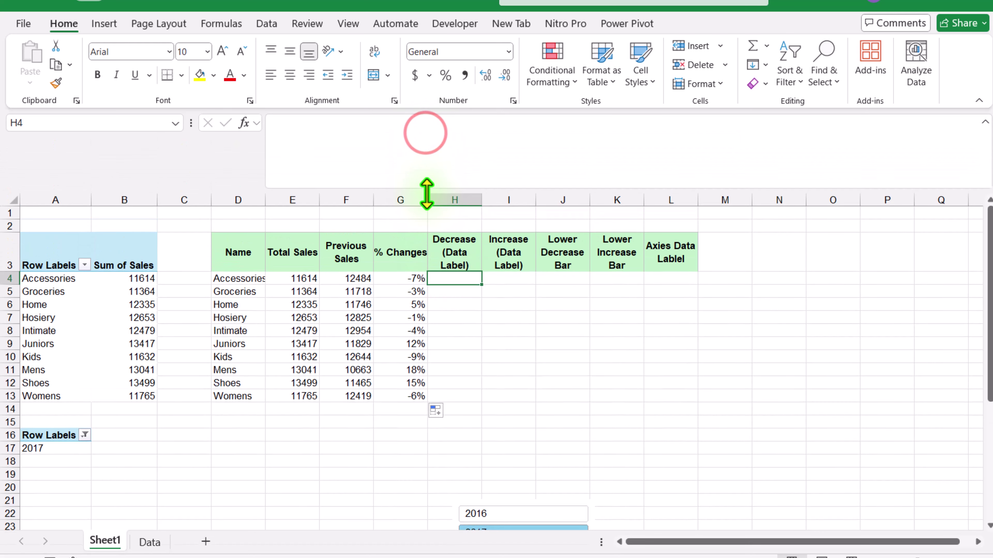
left_click(401, 142)
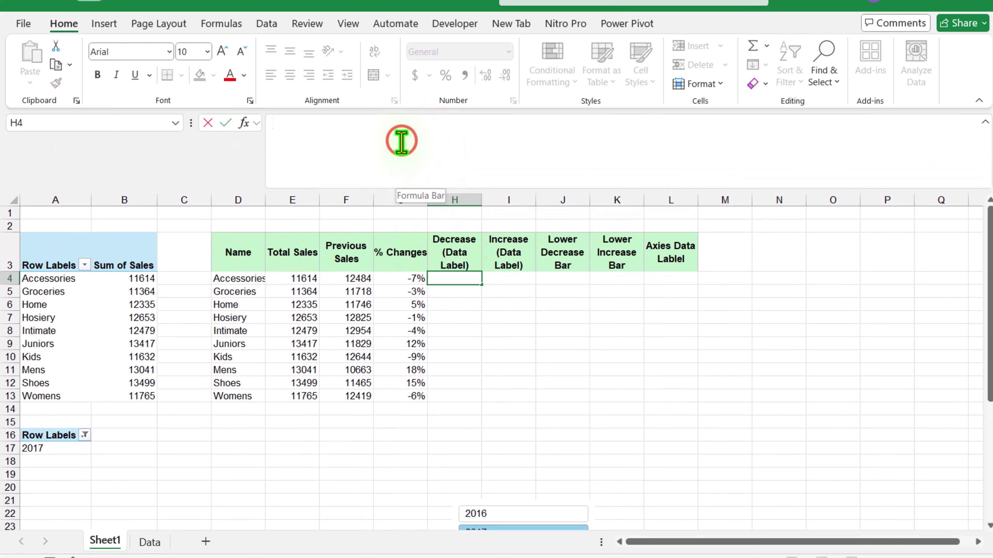
type("=te")
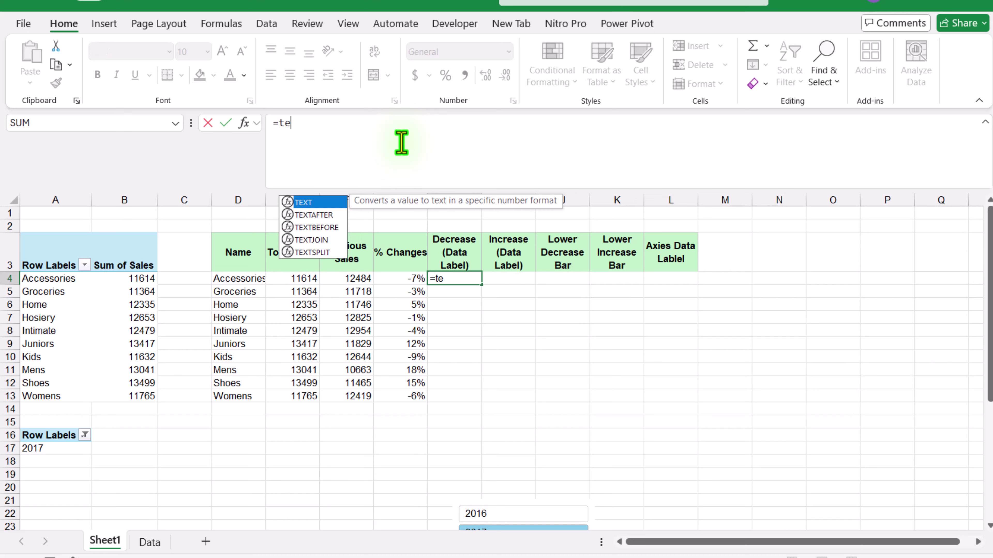
type("xtjoin")
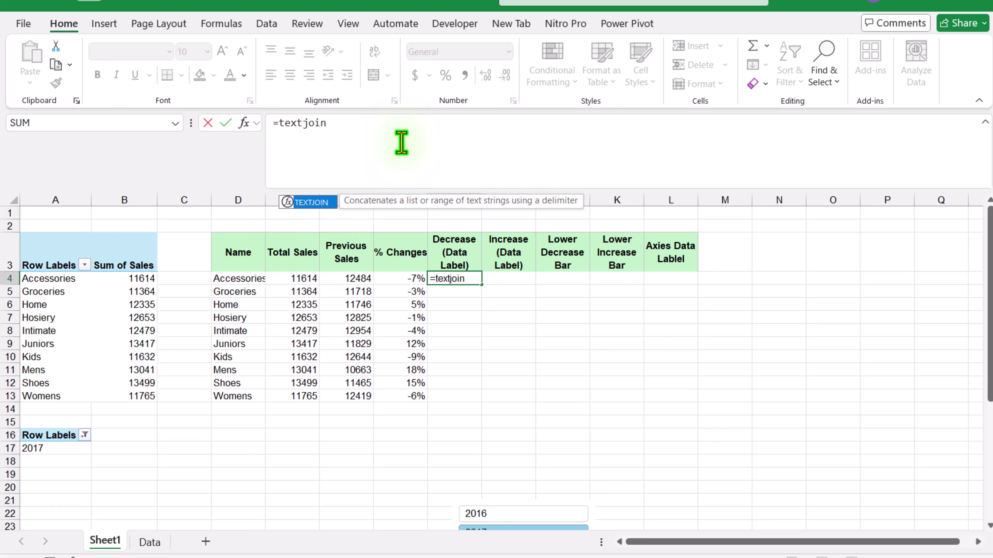
type("(ch")
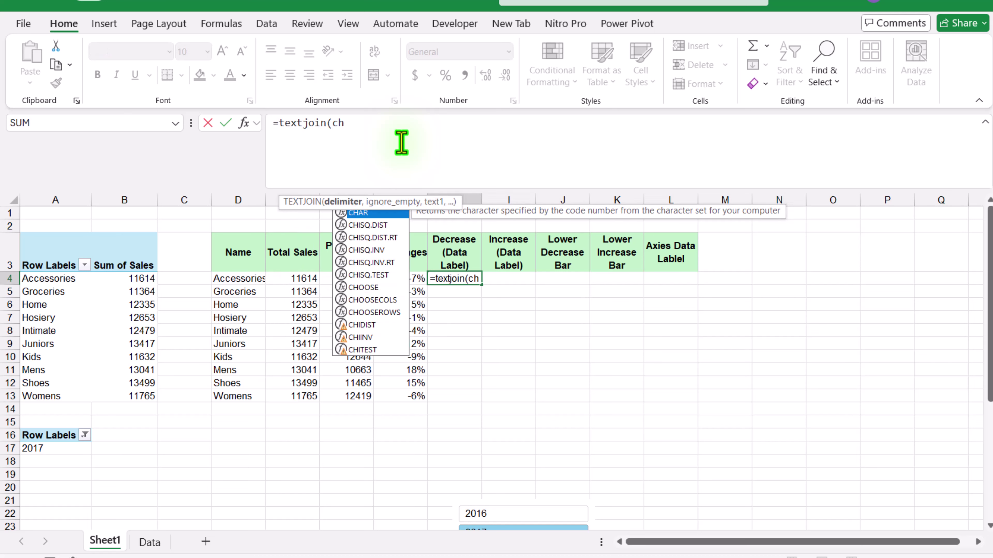
type("ar(10")
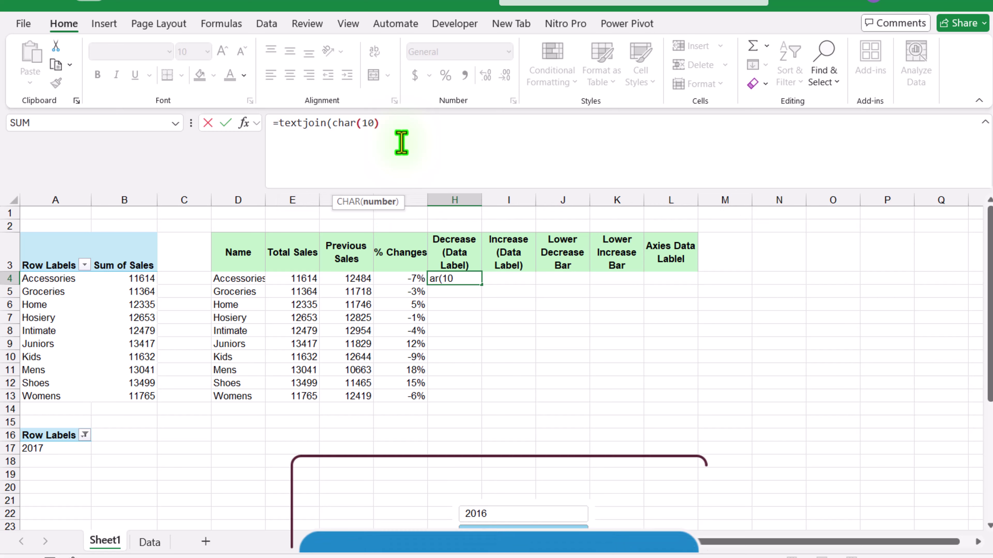
type("),")
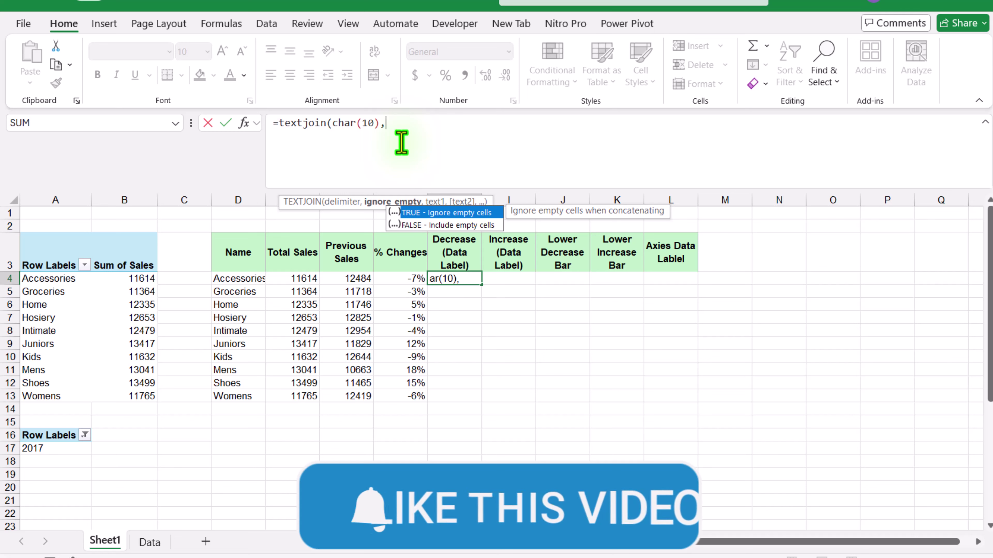
type(",")
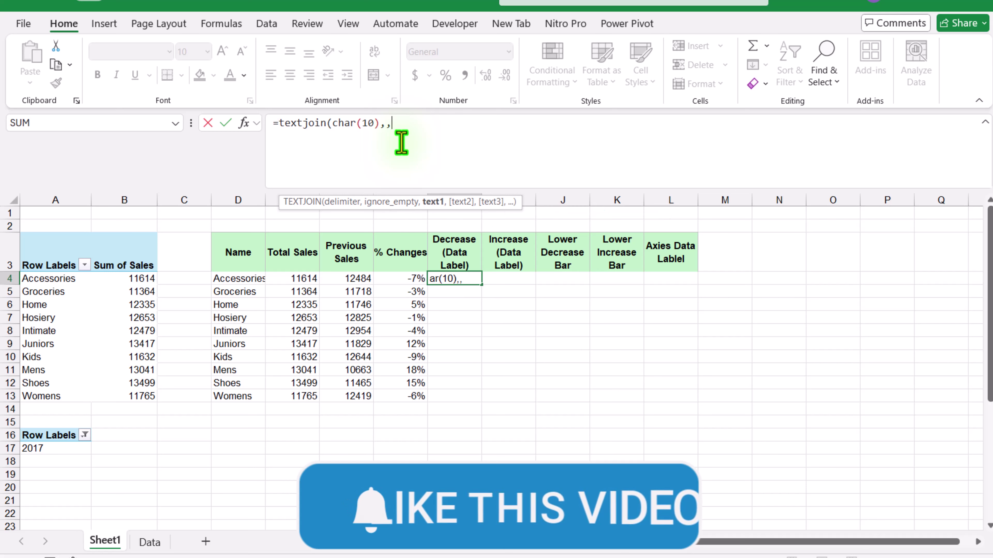
Add TEXT(F4,"$ #,##") and TEXT(G4,"0%") as the first two text arguments of the H4 formula
type("text(")
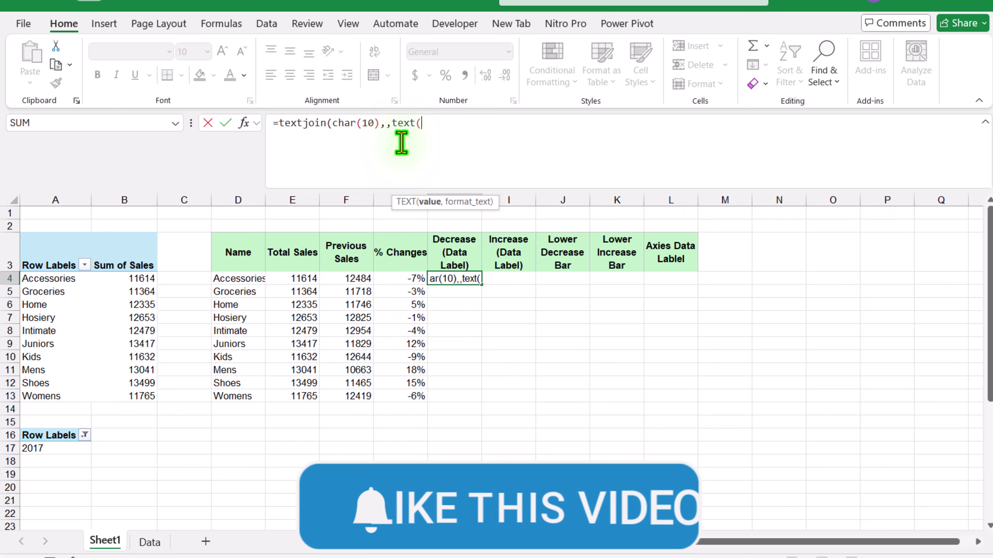
left_click(364, 279)
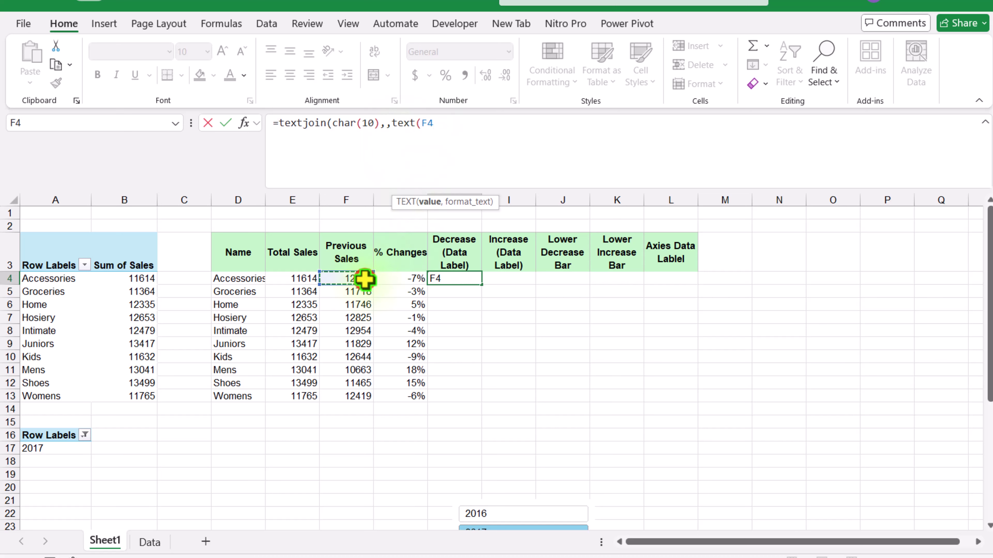
type(",\"$ #,##")
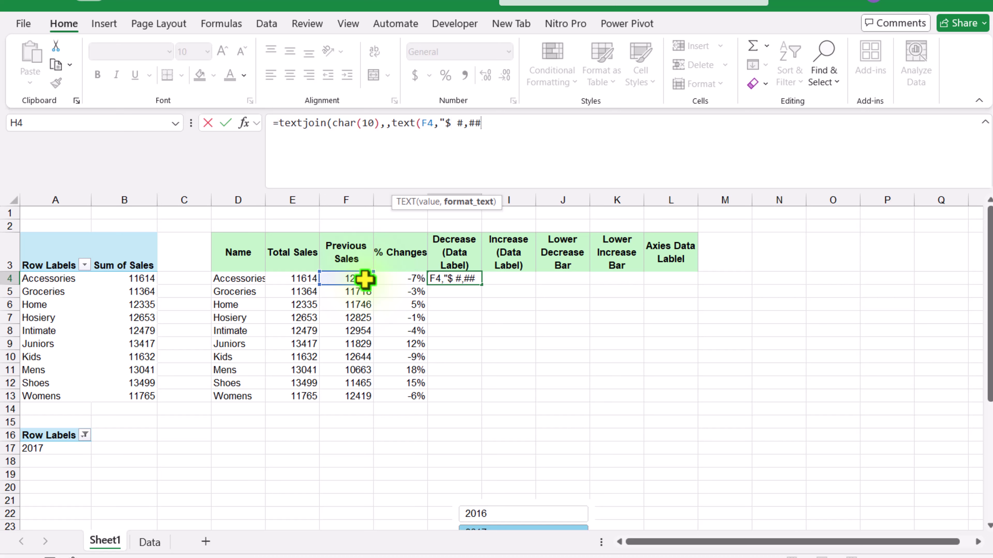
type("\")")
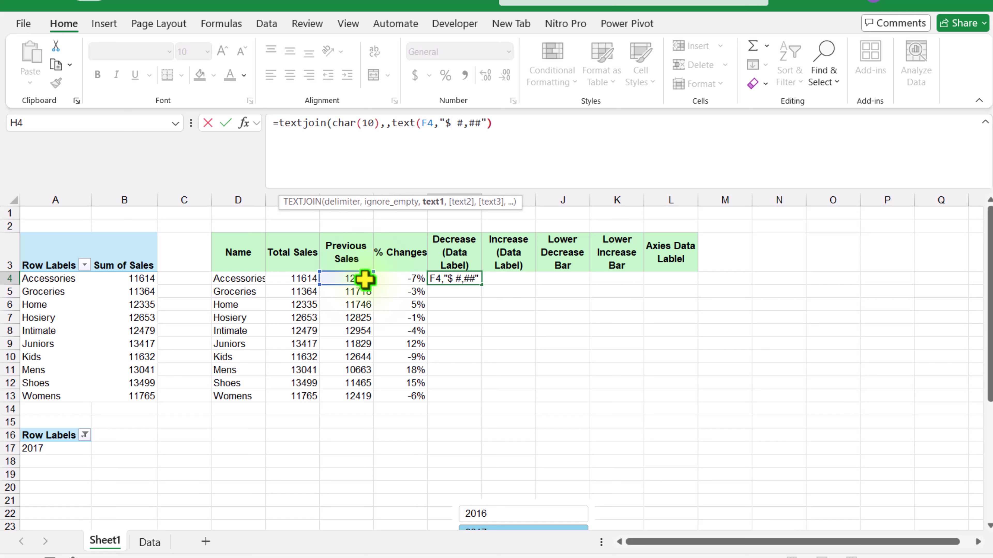
type(",")
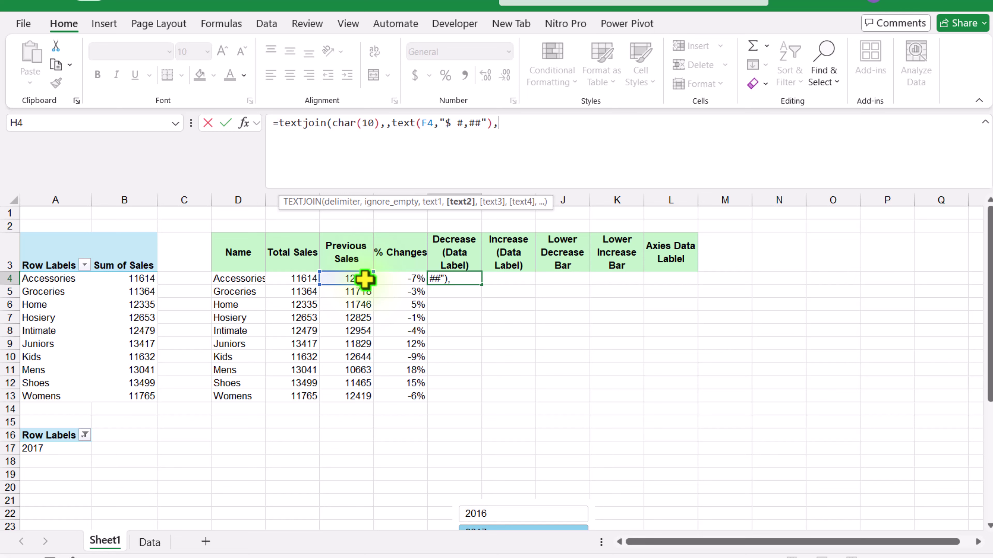
type("text(")
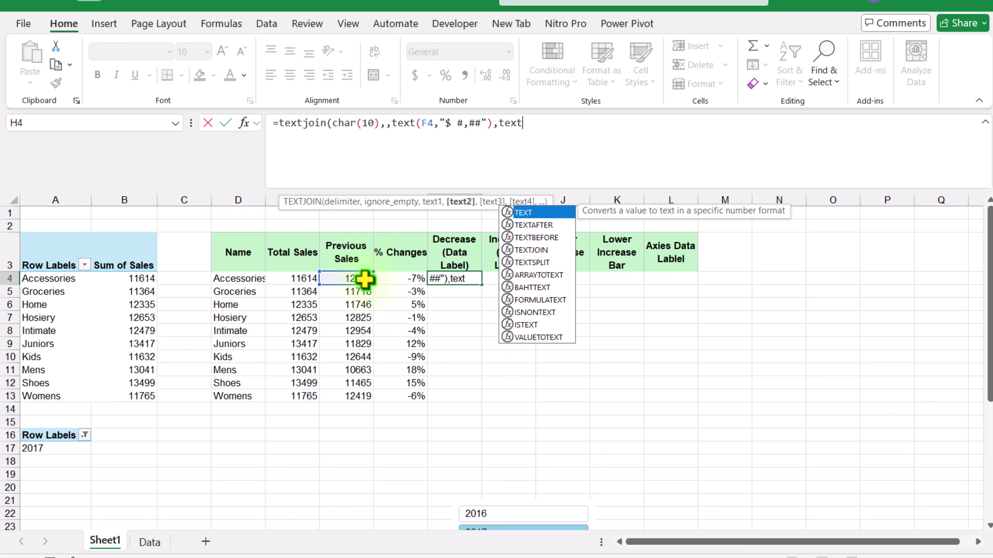
left_click(394, 279)
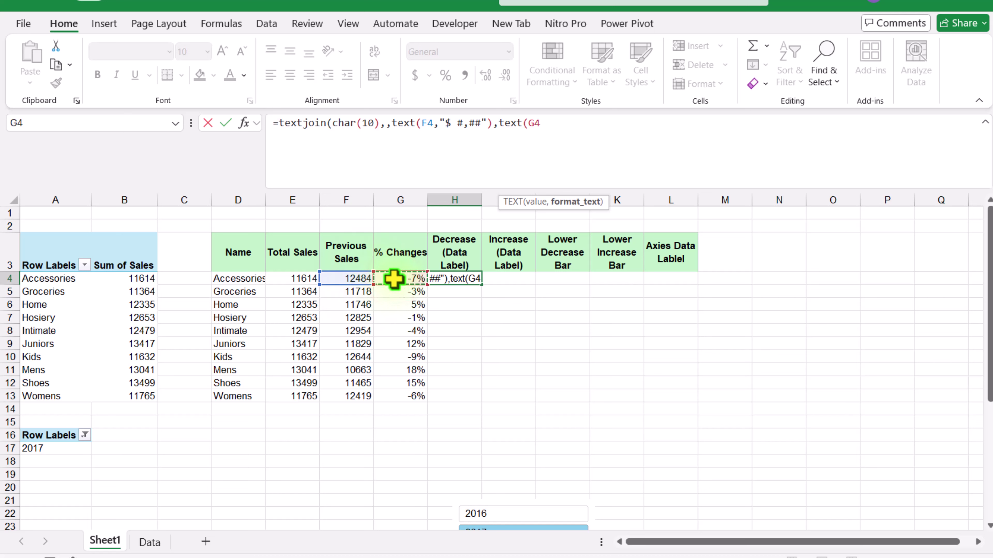
type(",\"0%")
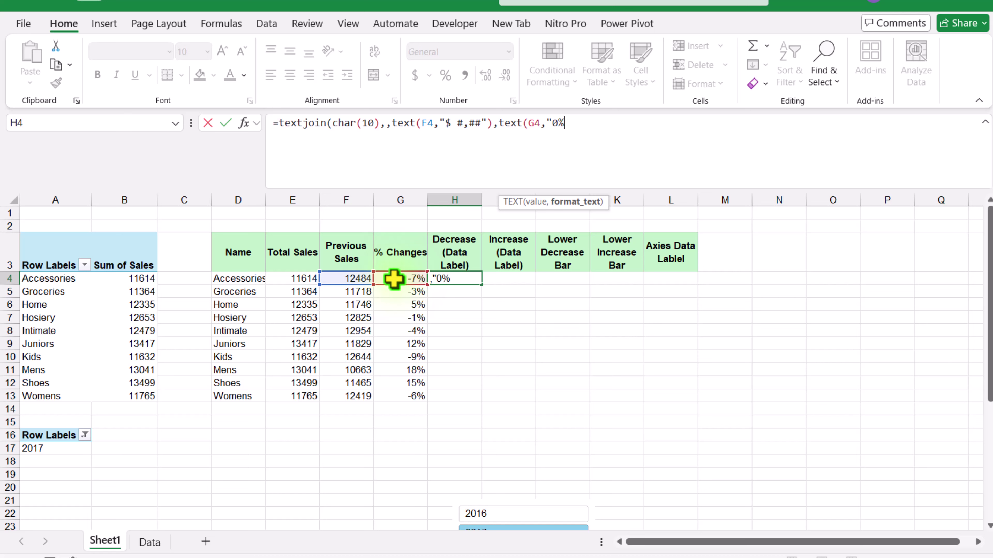
type("\")")
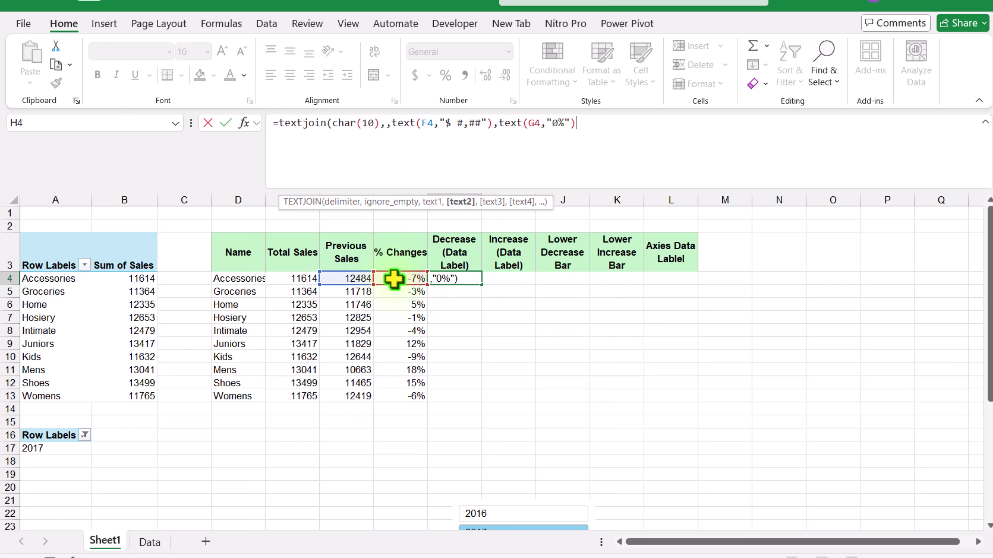
type(",")
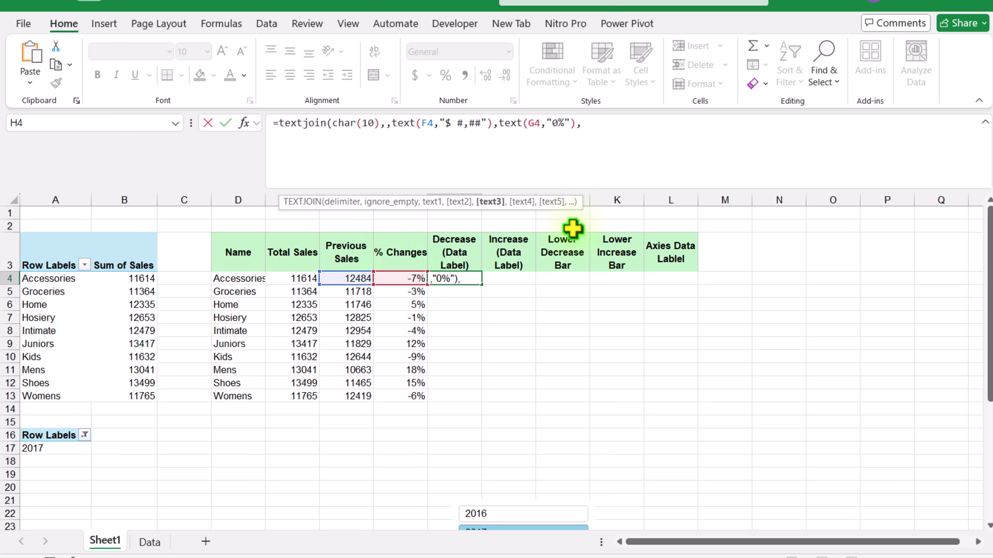
Switch to the browser's Alt-Codes page, copy the downwards filled arrow, and return to Excel to add "▼" as the third text argument
key("alt+Tab")
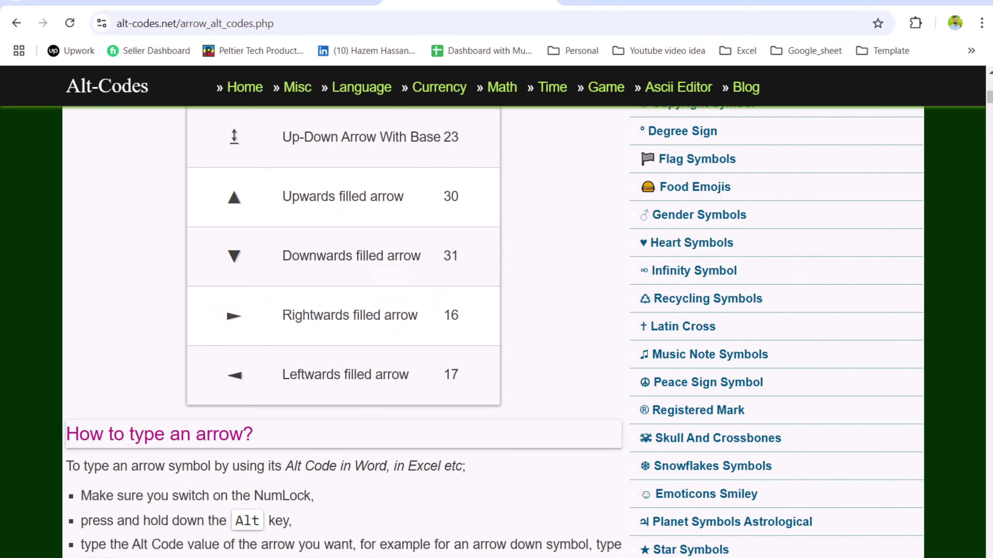
left_click(236, 254)
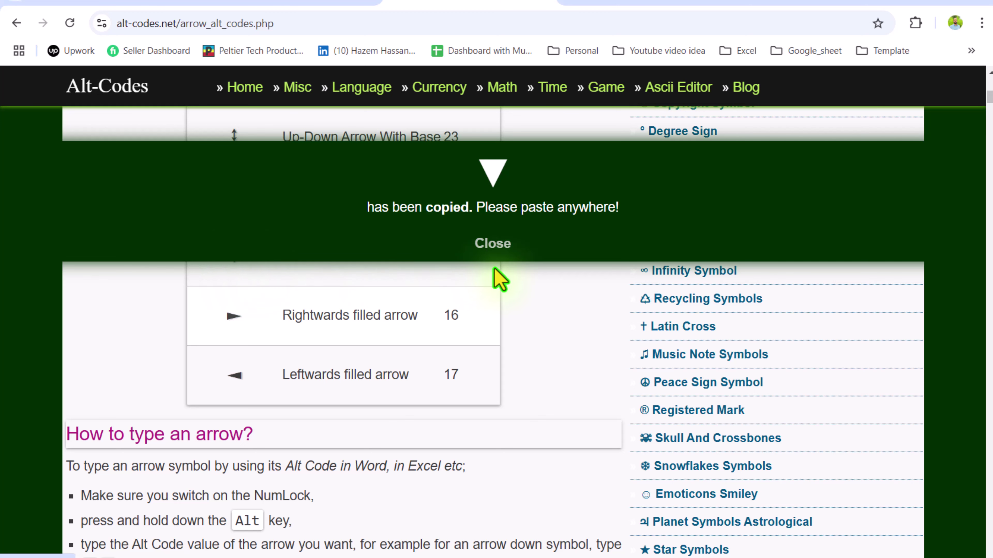
left_click(503, 244)
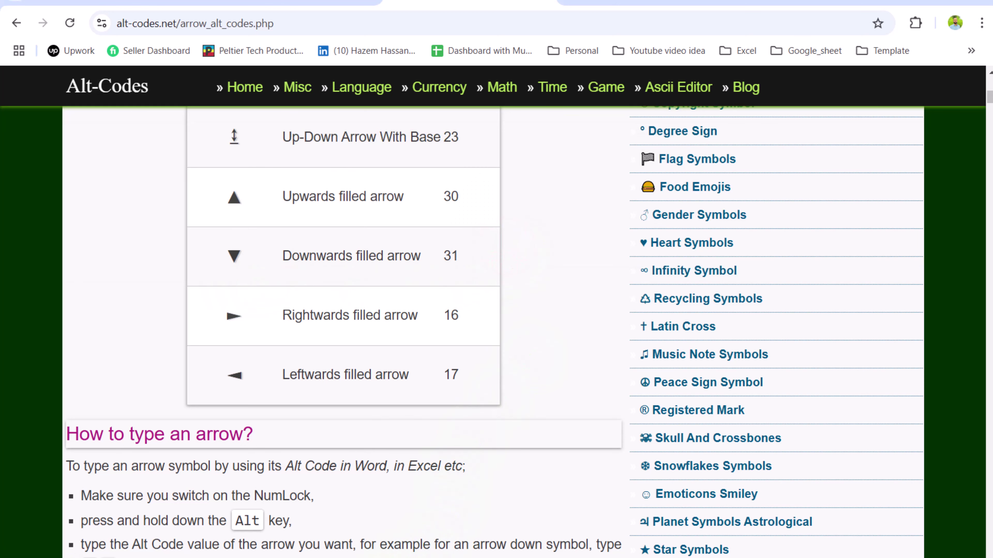
left_click(301, 523)
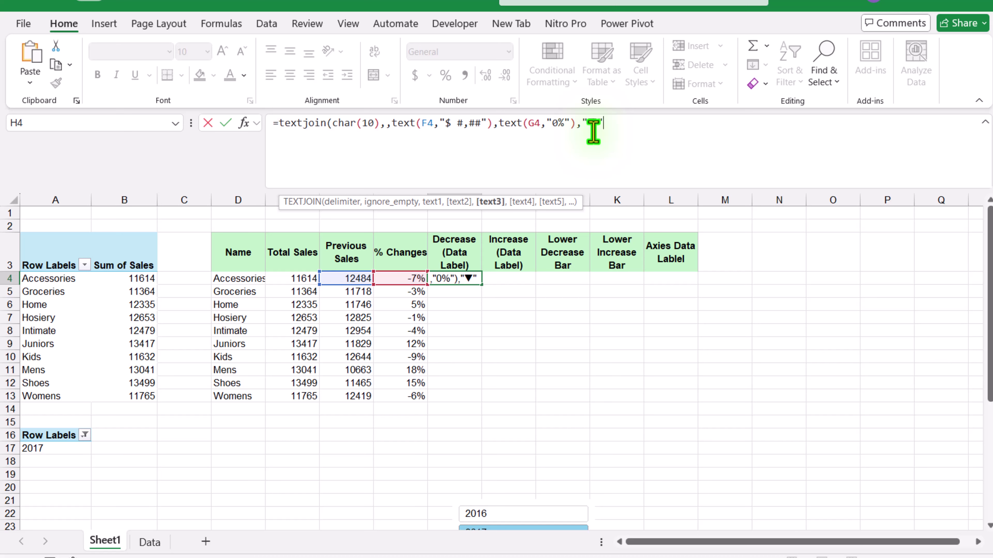
Complete the TEXTJOIN formula in H4 and fill it down the Decrease (Data Label) column through H13
type(")")
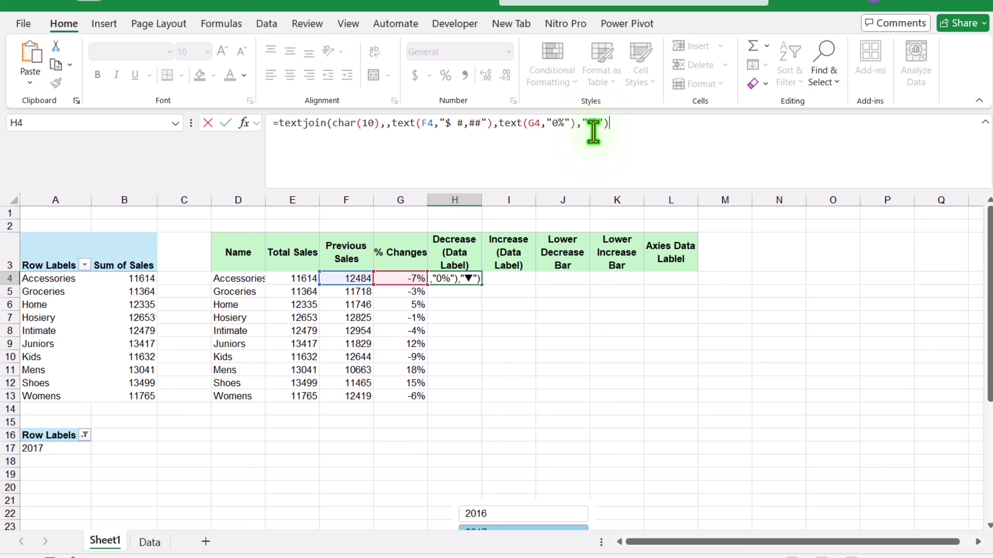
key("Return")
left_click(447, 276)
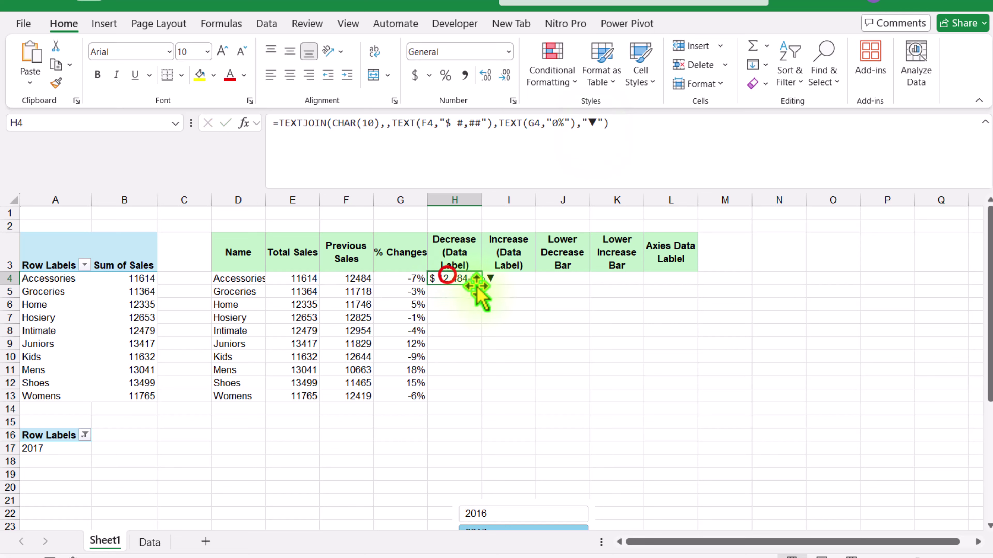
left_click_drag(479, 287, 477, 400)
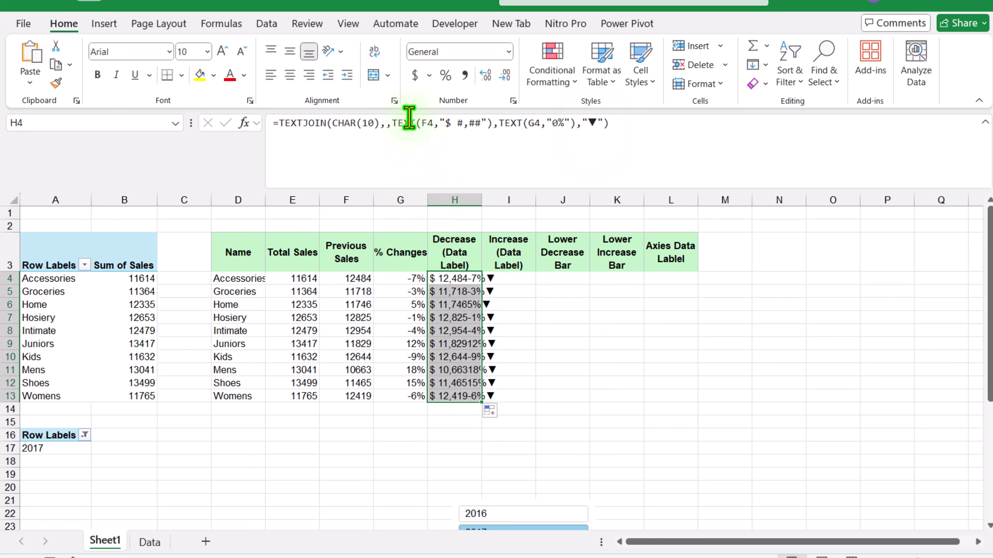
Turn on text wrapping for H4:H13 and insert an IF with the test G4<0 ahead of the TEXTJOIN in H4
left_click(374, 52)
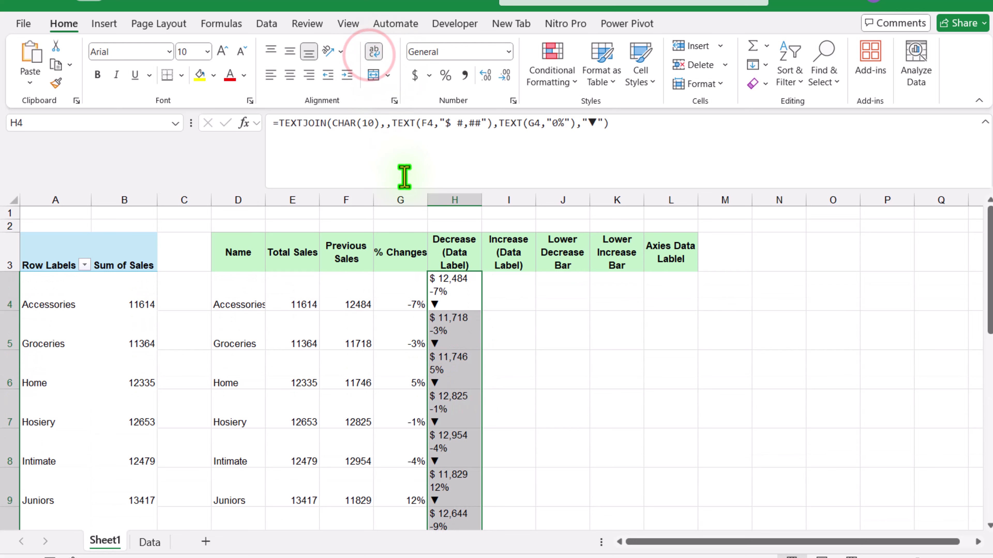
left_click(441, 298)
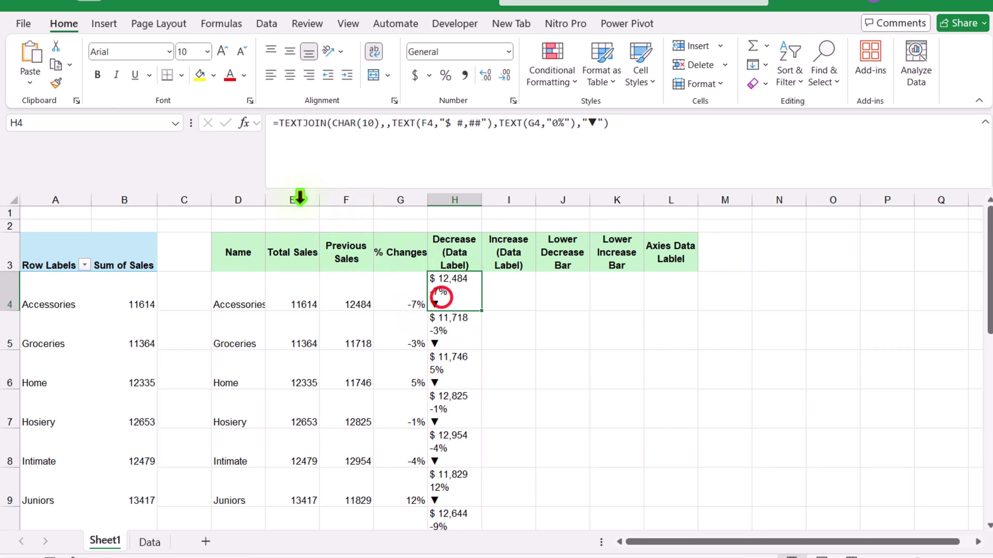
left_click(275, 124)
type("if(")
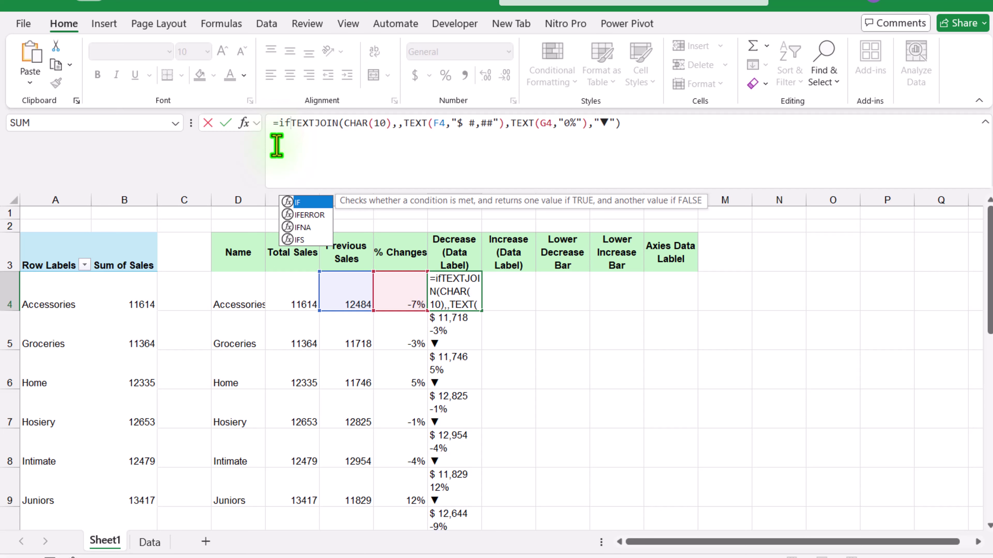
left_click(399, 284)
type("<0")
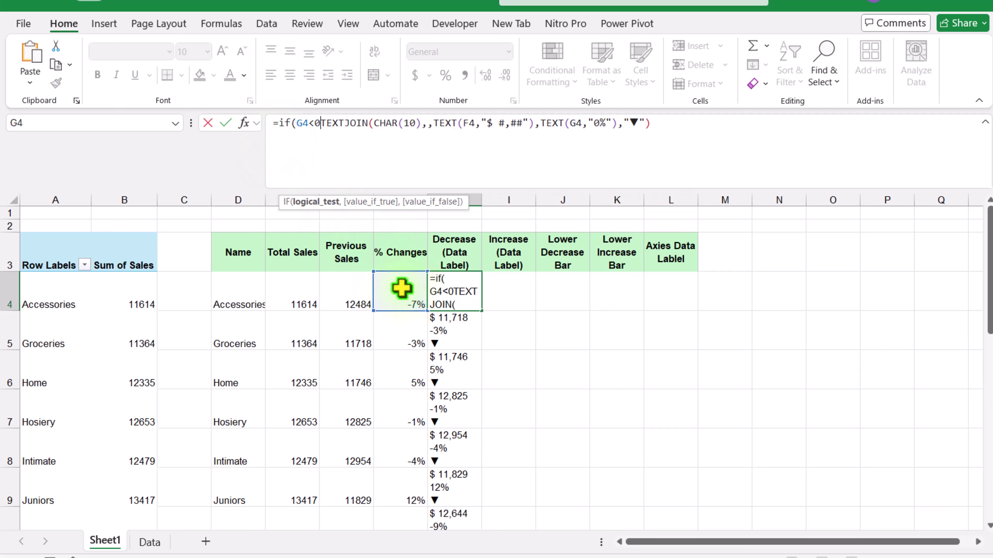
type(",")
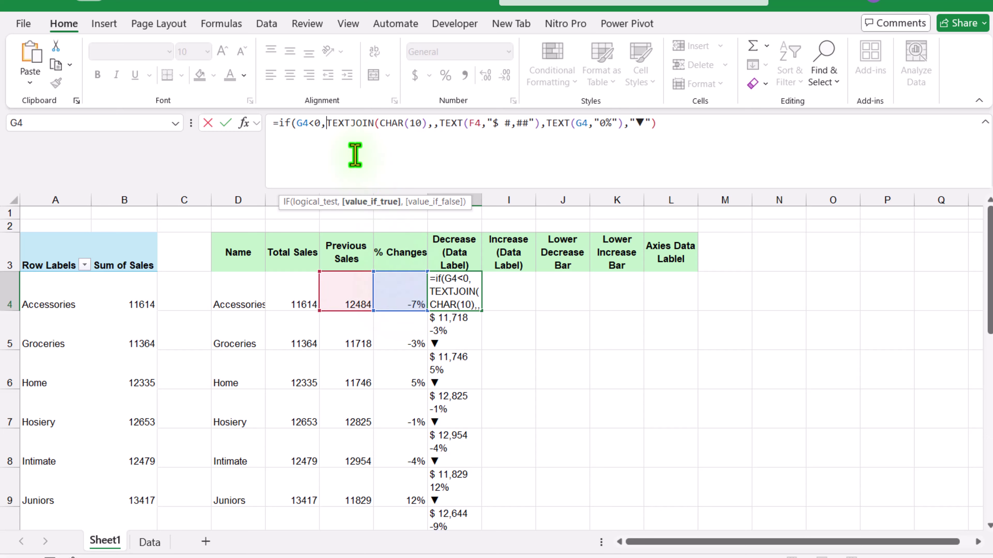
Complete the IF in H4 with "" as the value if false and fill it down through H13
left_click_drag(328, 123, 768, 144)
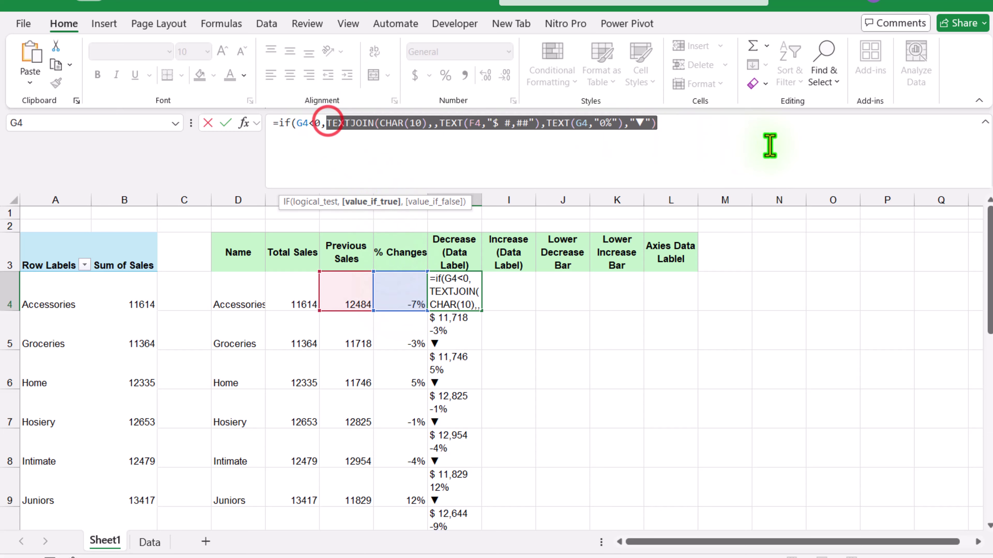
left_click(726, 129)
type(",\"▼")
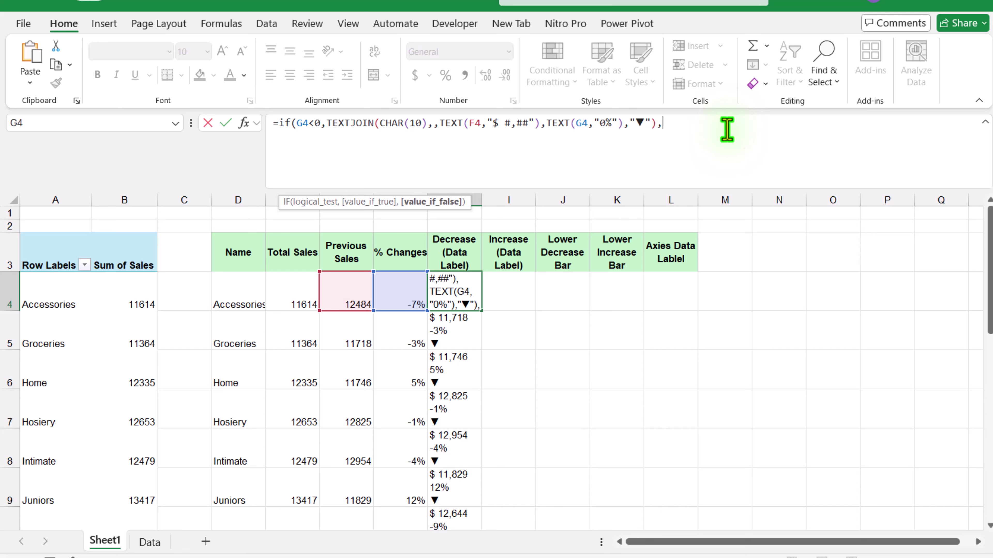
type("\"")
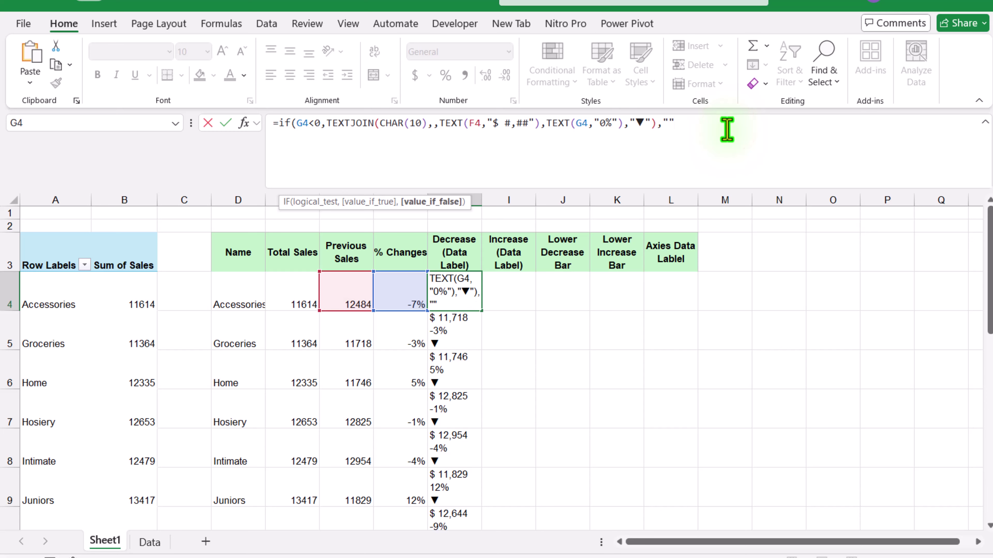
type(")")
key("Return")
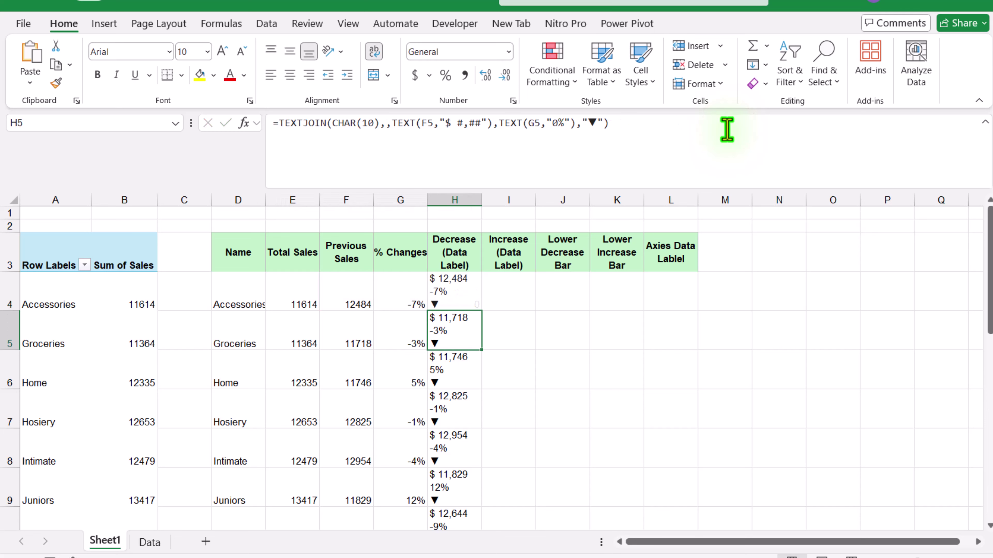
left_click(463, 284)
double_click(481, 311)
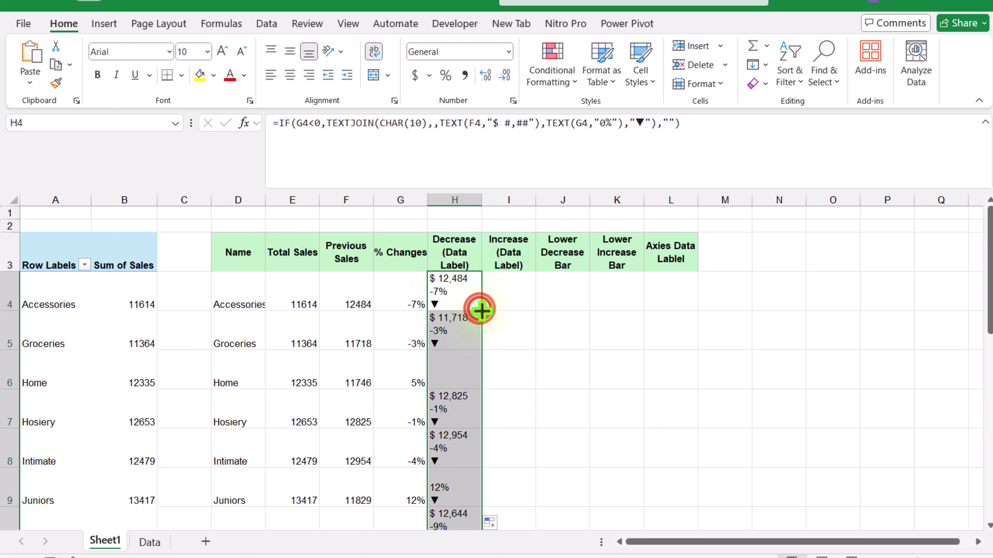
Copy the H4 formula text unchanged into I4, the first Increase (Data Label) cell
left_click(473, 299)
left_click_drag(740, 124, 361, 129)
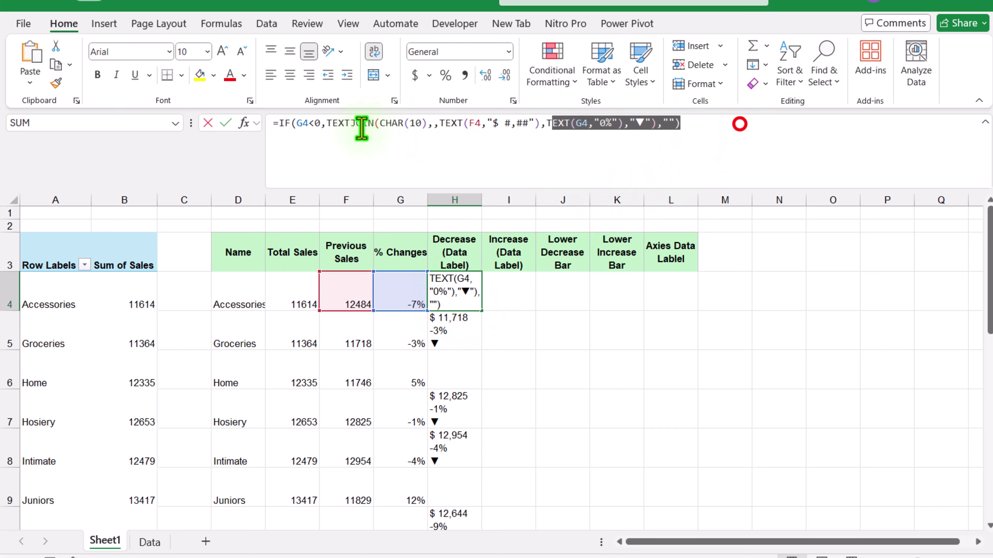
key("Escape")
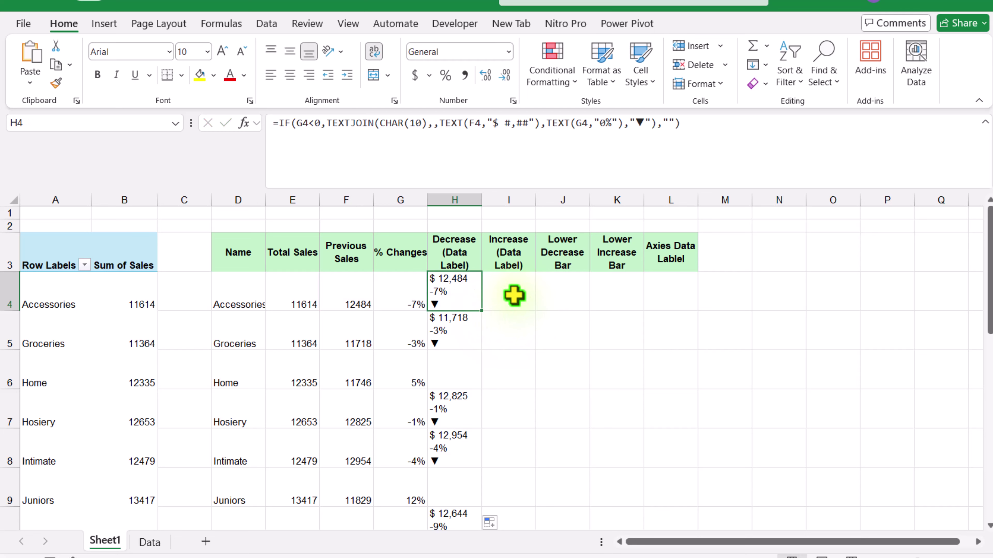
left_click(514, 296)
double_click(514, 296)
type("=IF(G4<0,TEXTJOIN(CHAR(10),,TEXT(F4,\"$ #,##\"),TEXT(G4,\"0%\"),\"▼\"),\"\")")
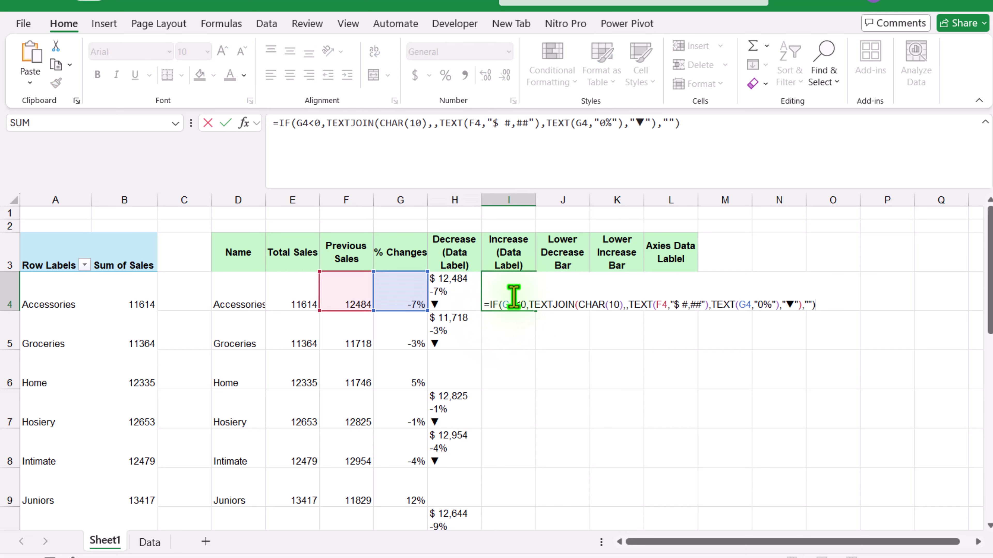
Change the logical test of the I4 formula to G4>=0
left_click(521, 304)
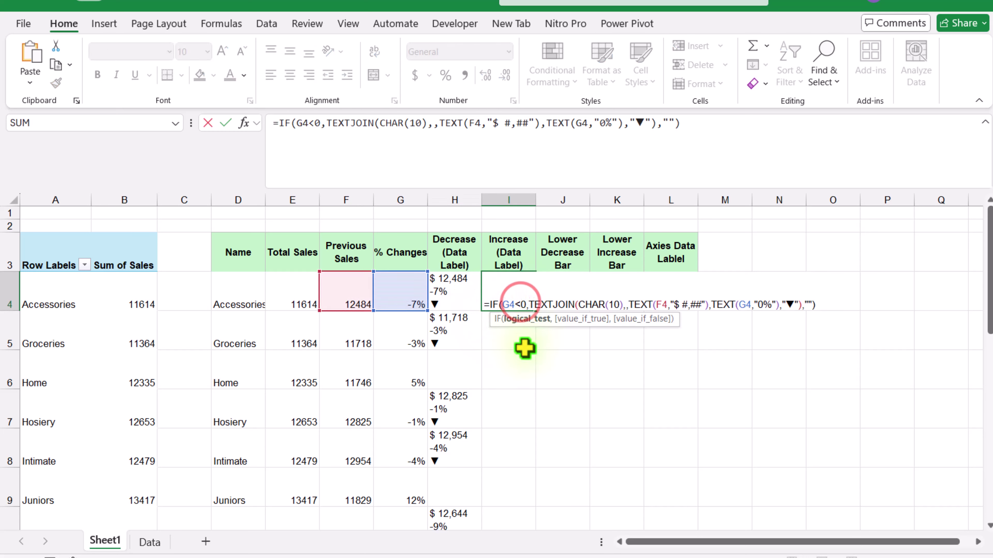
key("BackSpace")
type(">")
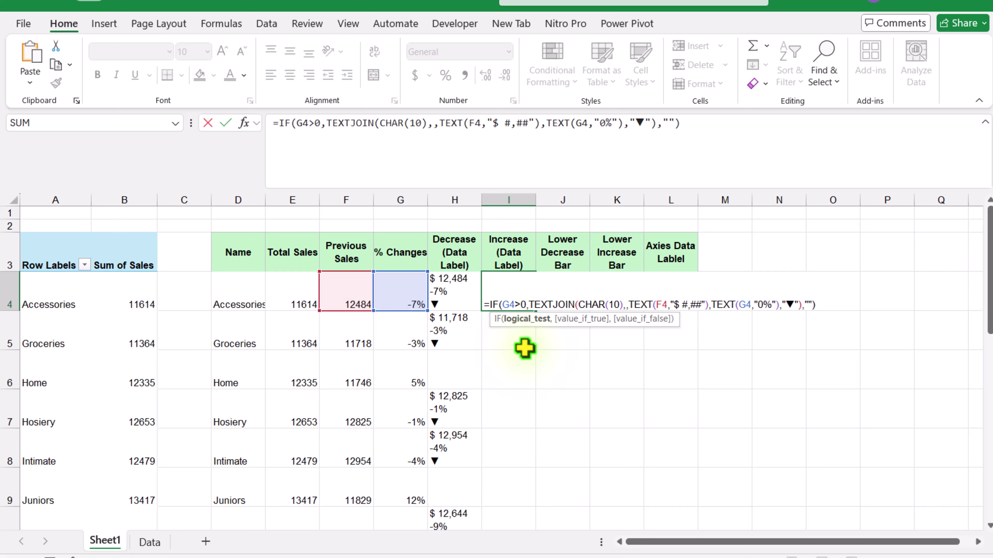
type("=")
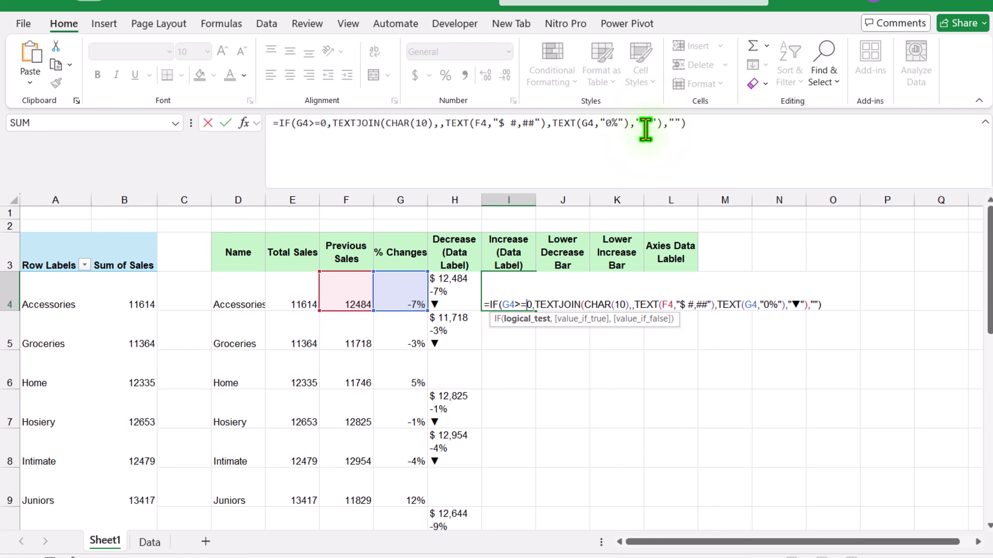
Switch to the browser's Alt-Codes page, copy the upwards filled arrow, and return to Excel to replace "▼" with "▲" in the I4 formula
left_click(297, 509)
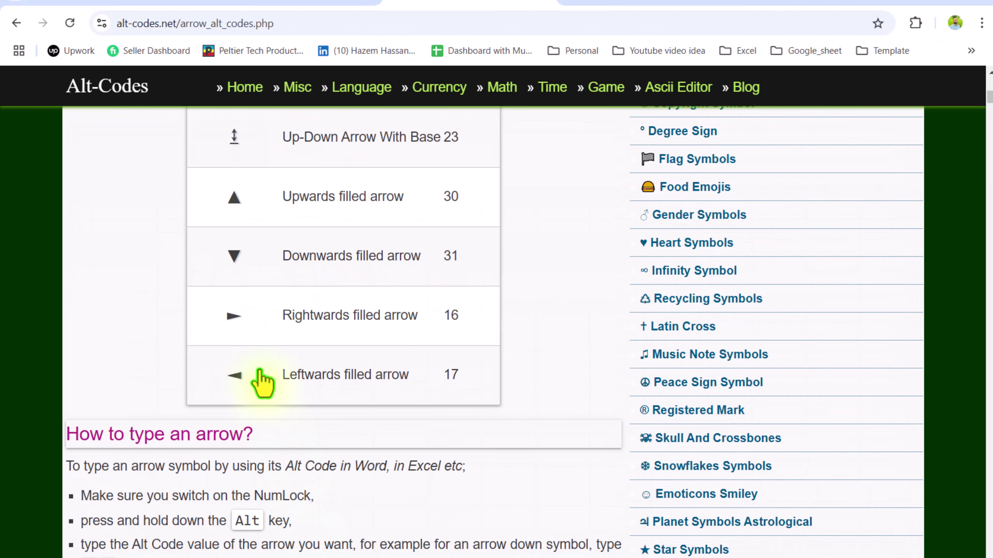
left_click(242, 208)
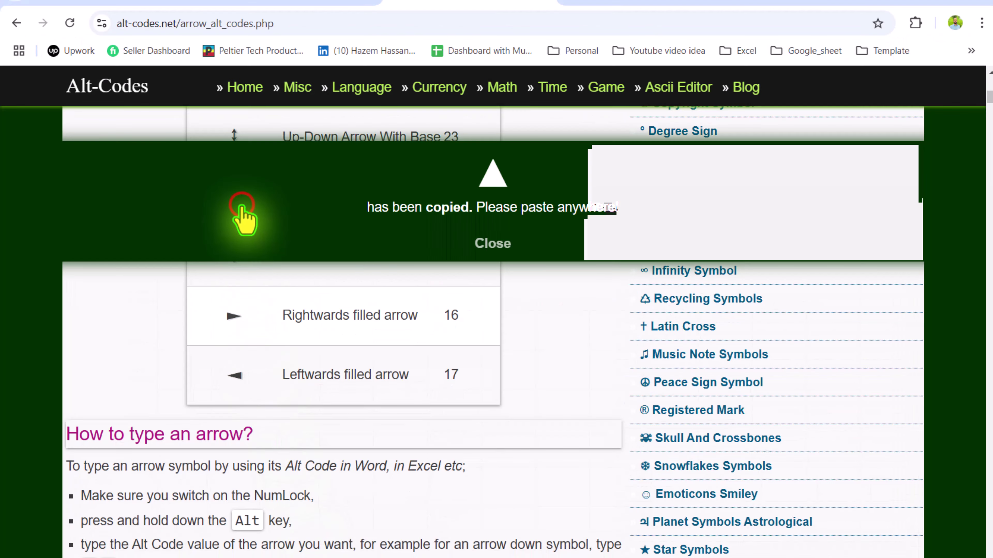
left_click(326, 526)
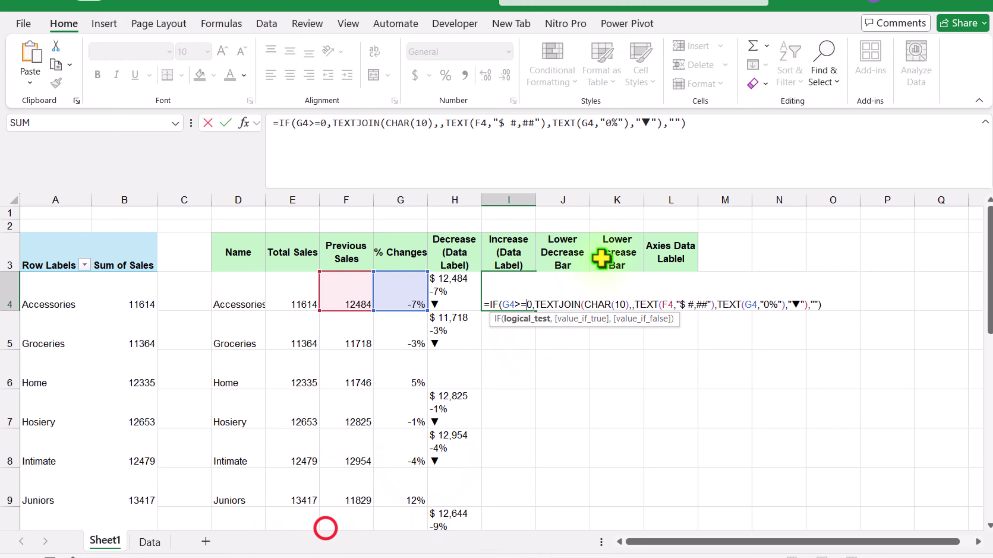
double_click(641, 123)
type("▲")
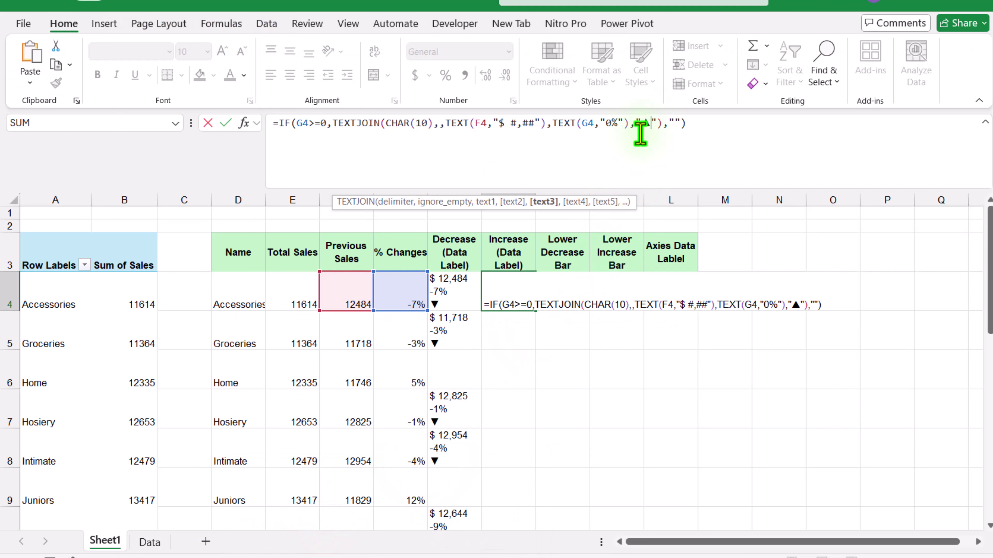
Commit the I4 formula, fill it down the Increase (Data Label) column, and wrap the text in those cells
key("Return")
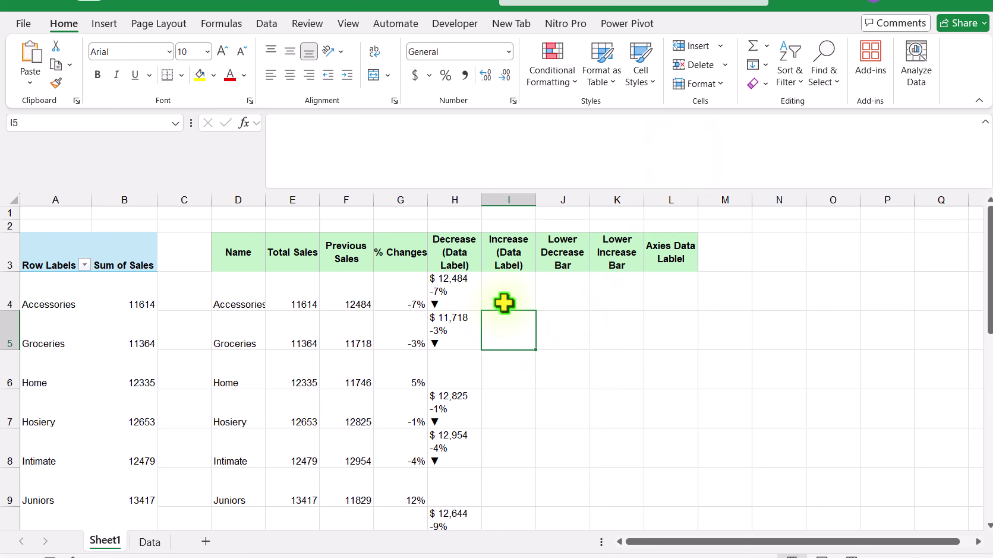
left_click(506, 293)
double_click(535, 312)
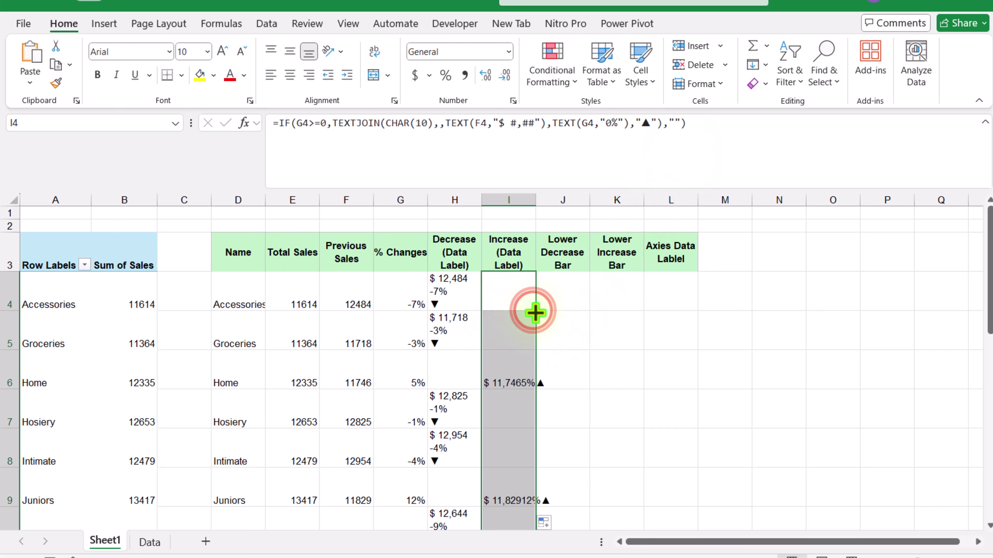
left_click(375, 55)
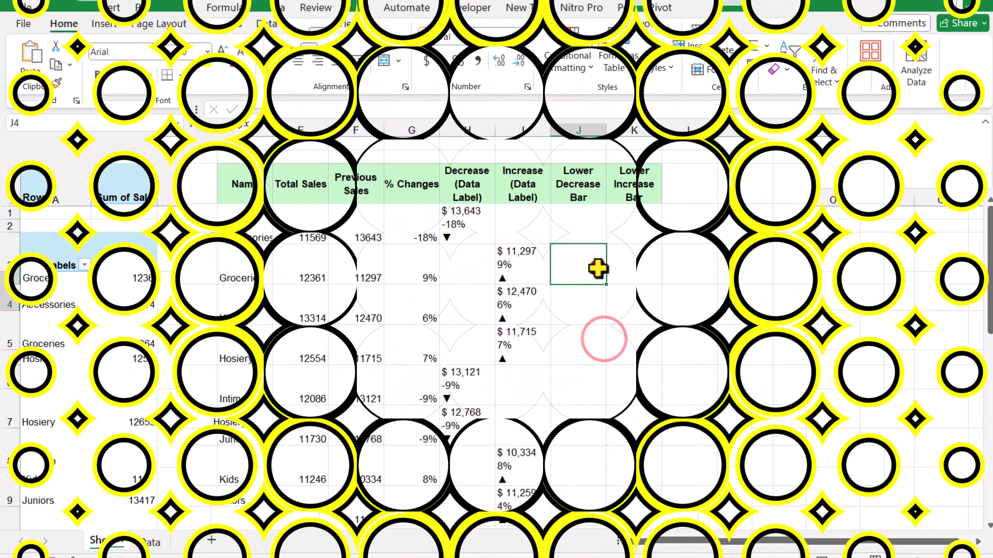
Enter =AVERAGE($E$4#)/2.5 in J4, the first Lower Decrease Bar cell
left_click(597, 268)
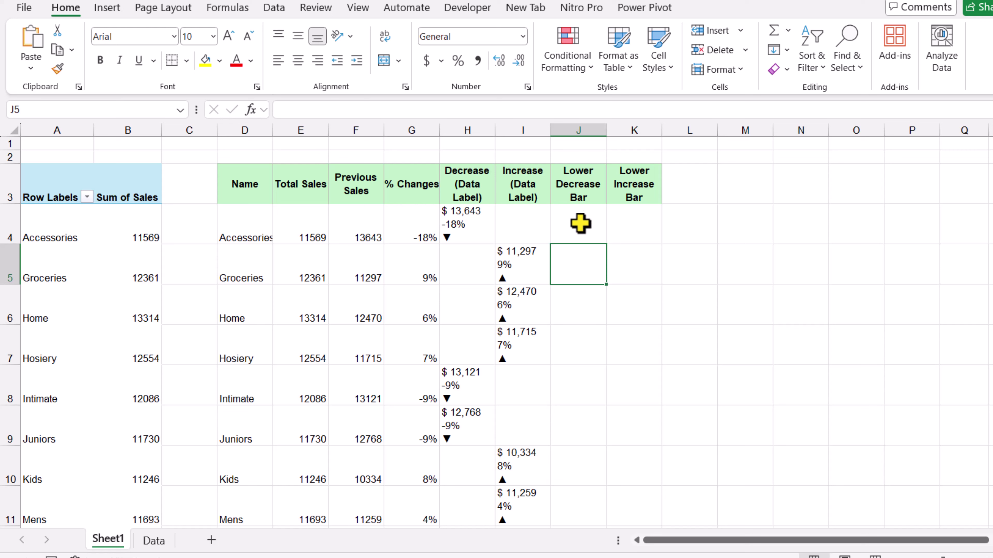
left_click(578, 220)
type("=")
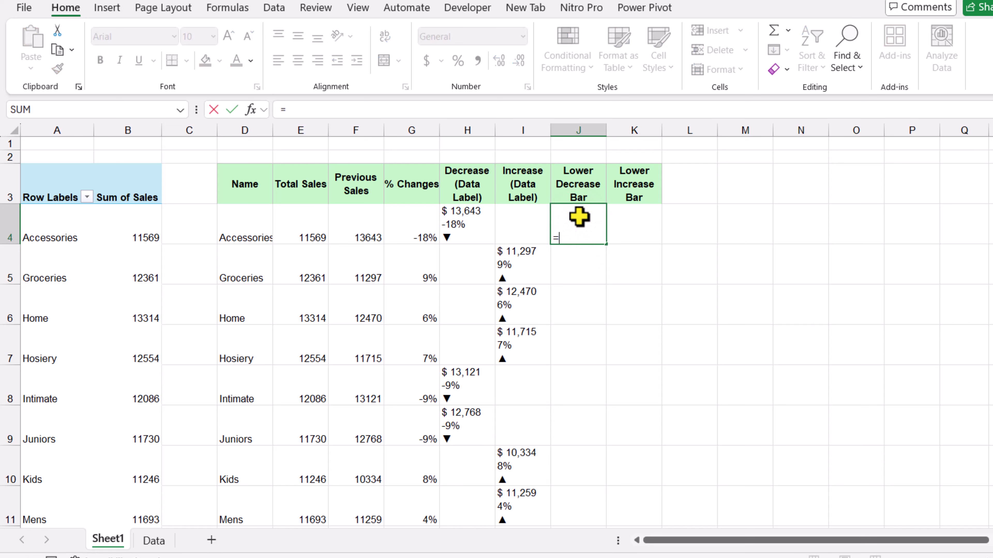
type("averag")
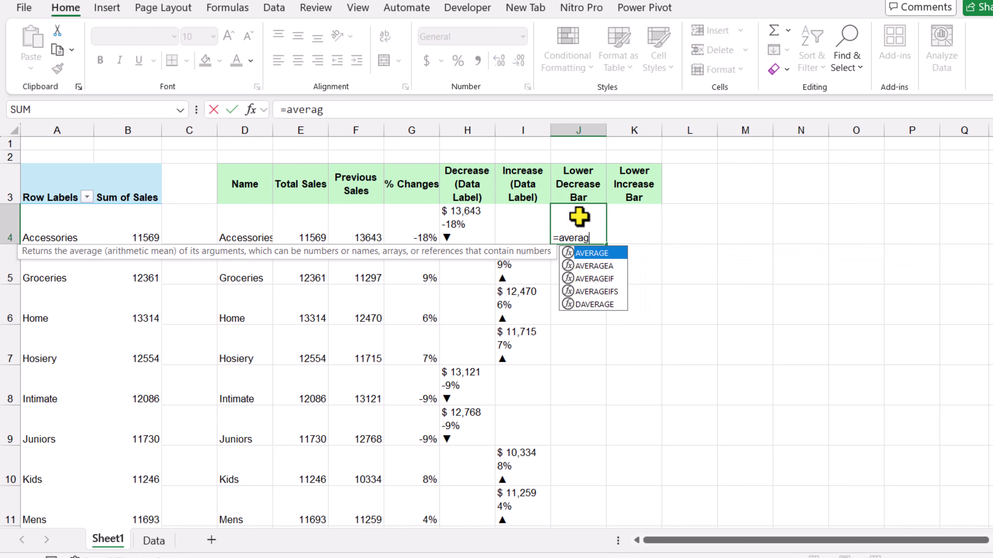
type("e(")
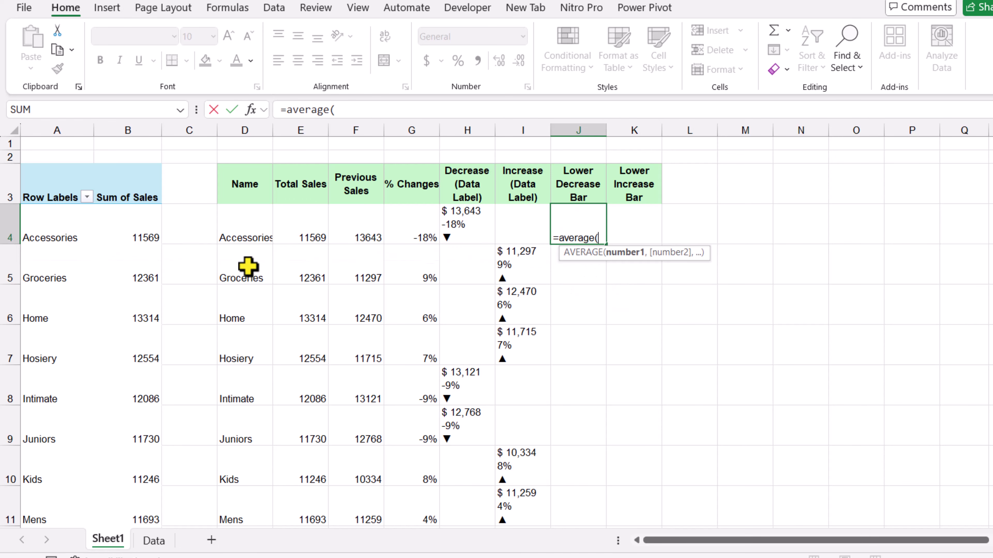
left_click_drag(297, 215, 304, 490)
key("F4")
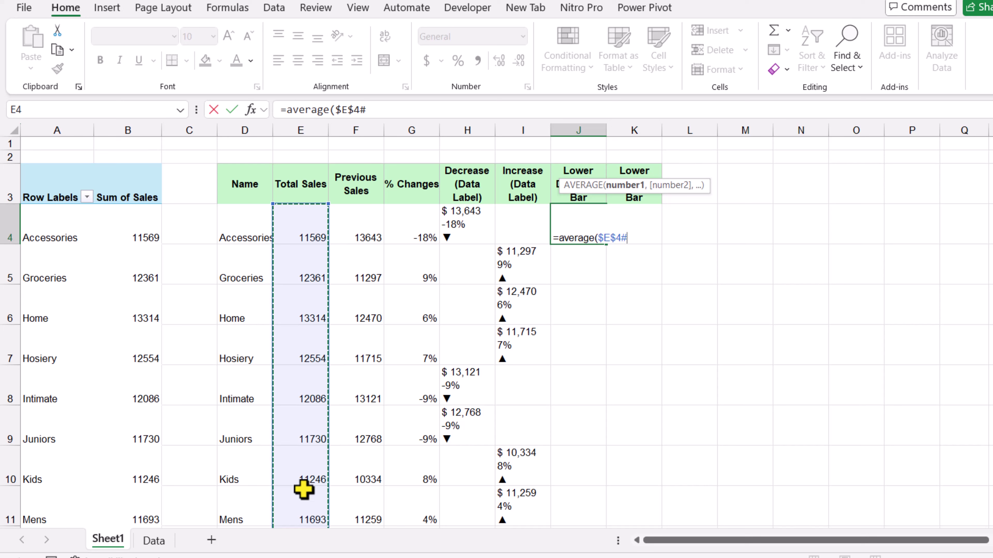
type(")/2.5")
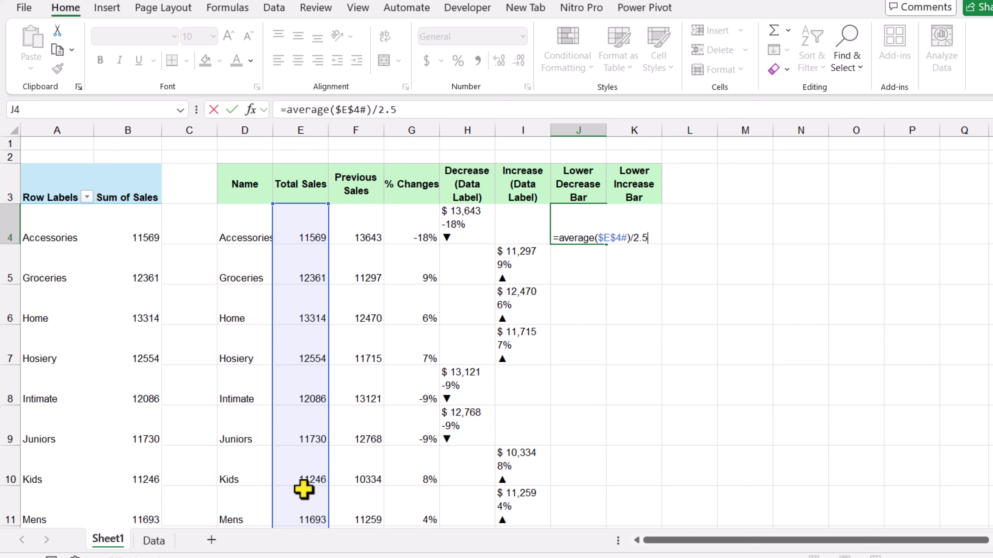
key("Return")
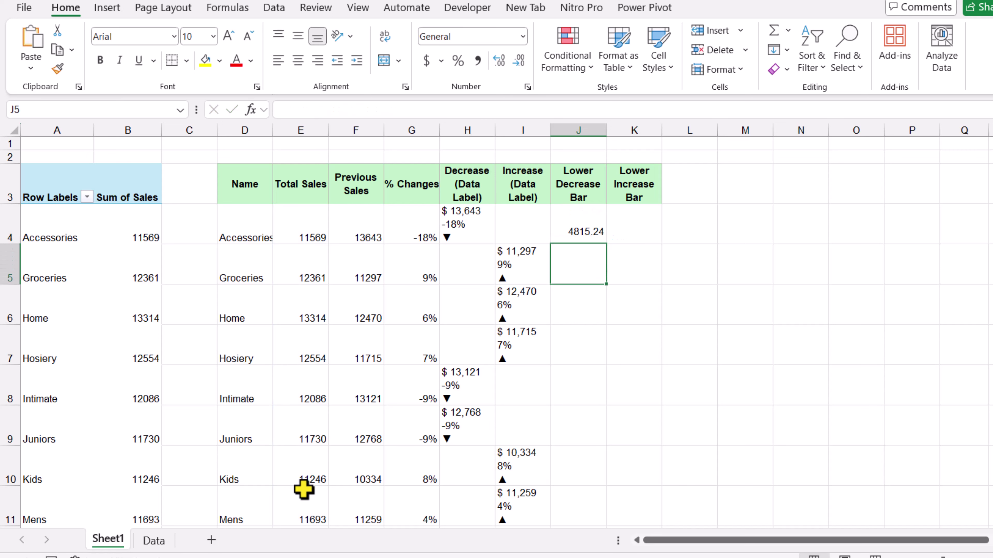
Change the J4 formula to =IF(G4<0,AVERAGE($E$4#)/2.5,"") and fill it down the Lower Decrease Bar column
left_click(578, 238)
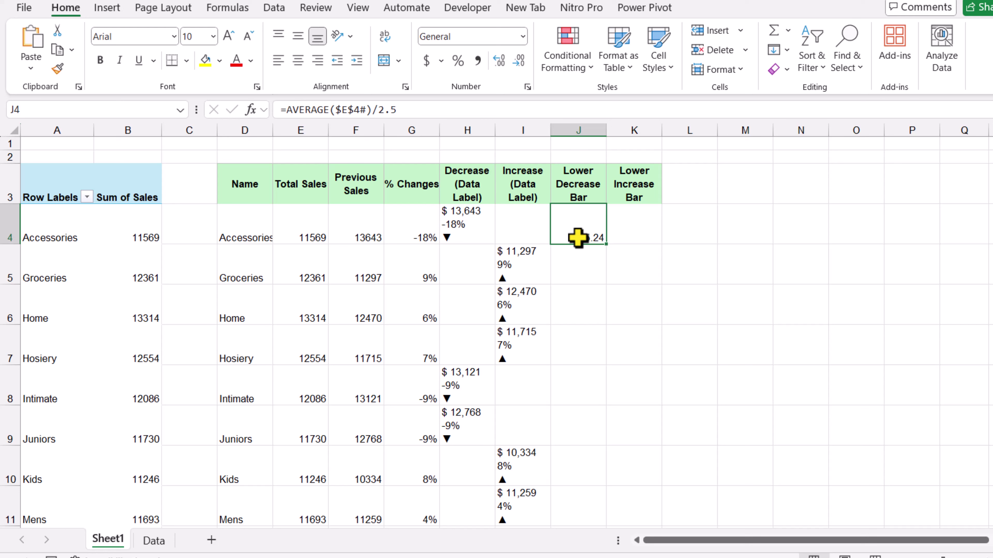
left_click(287, 109)
type("if(")
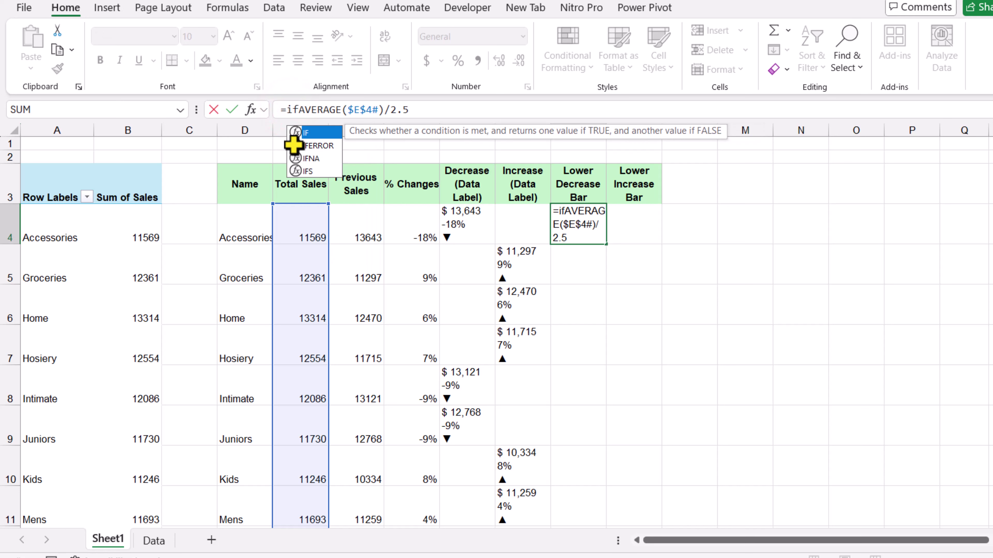
left_click(415, 214)
type("<")
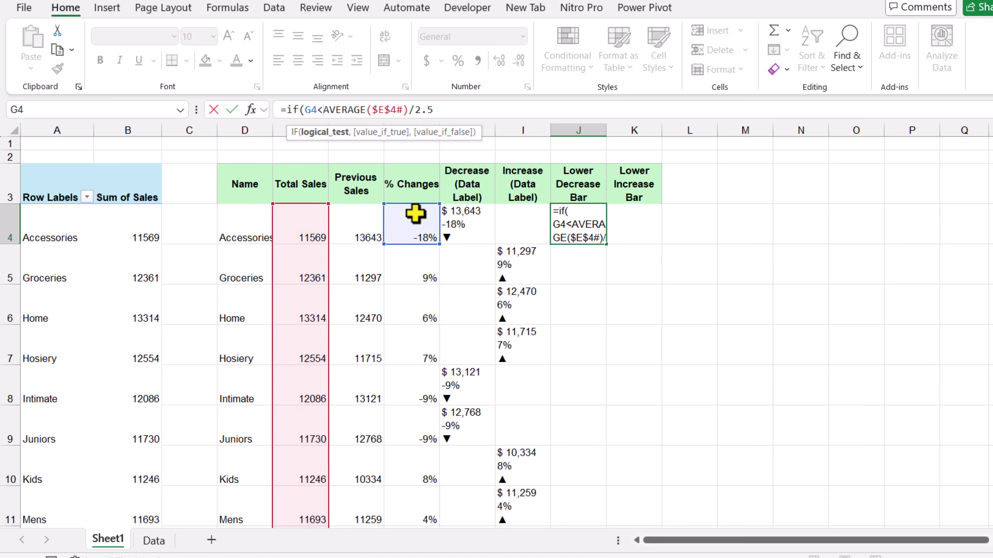
type("0,")
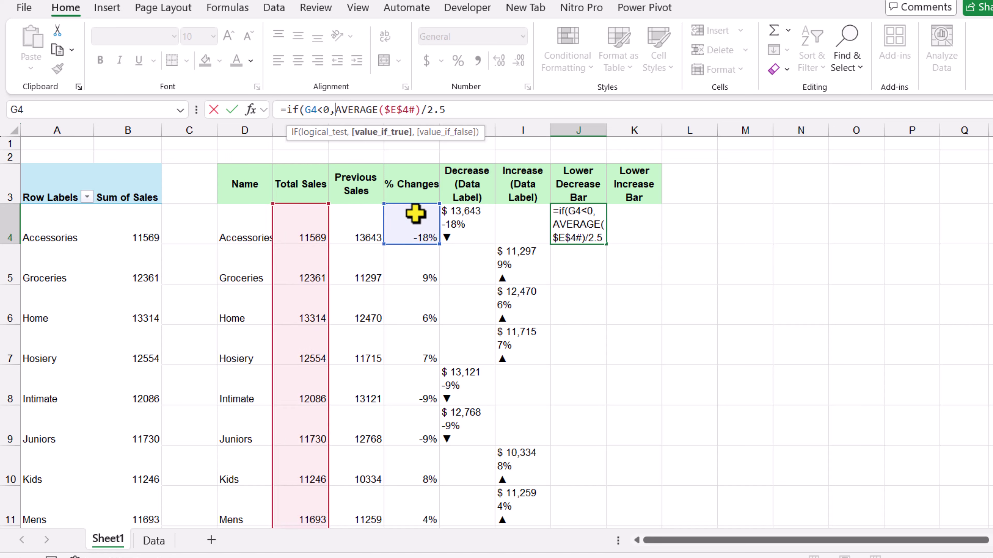
left_click_drag(335, 111, 465, 111)
left_click(471, 110)
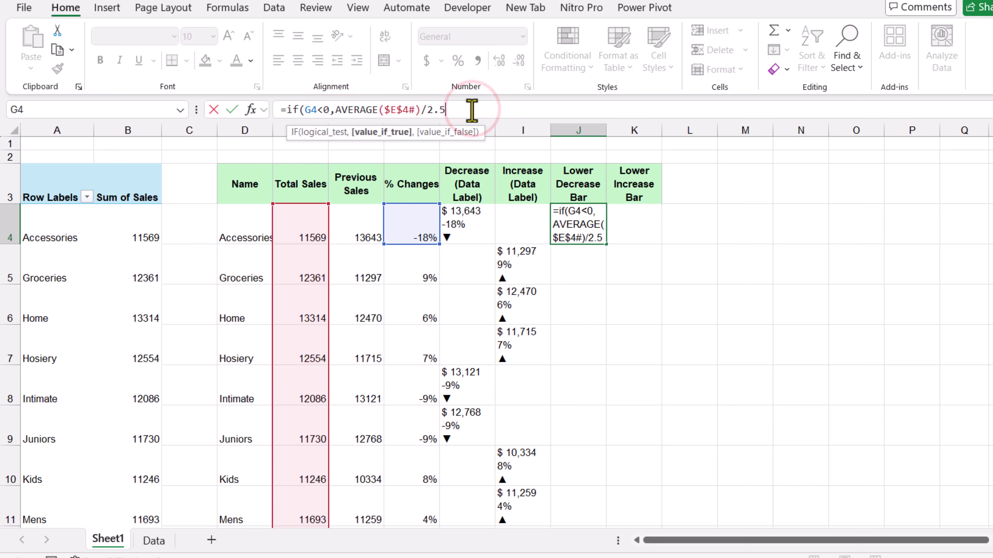
type(",\"")
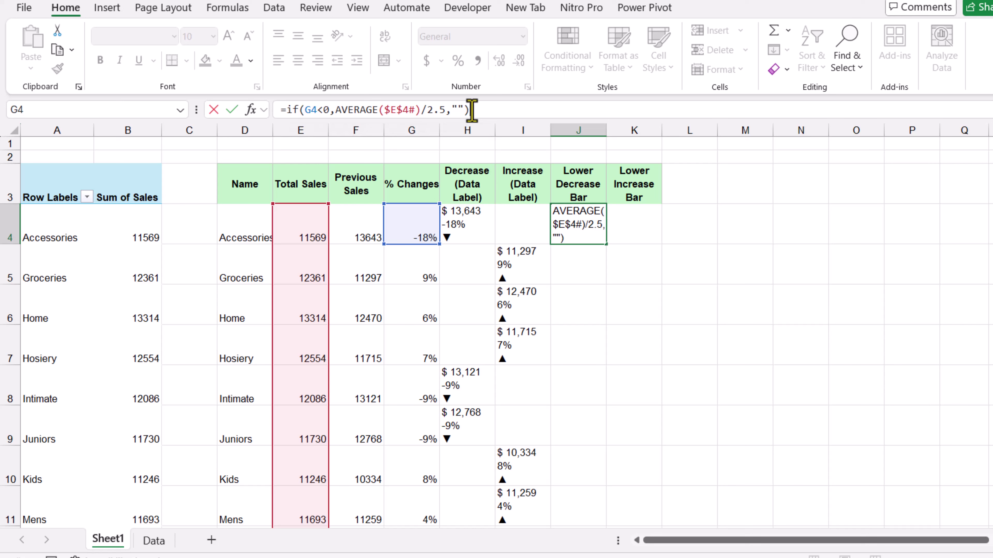
key("Return")
key("Up")
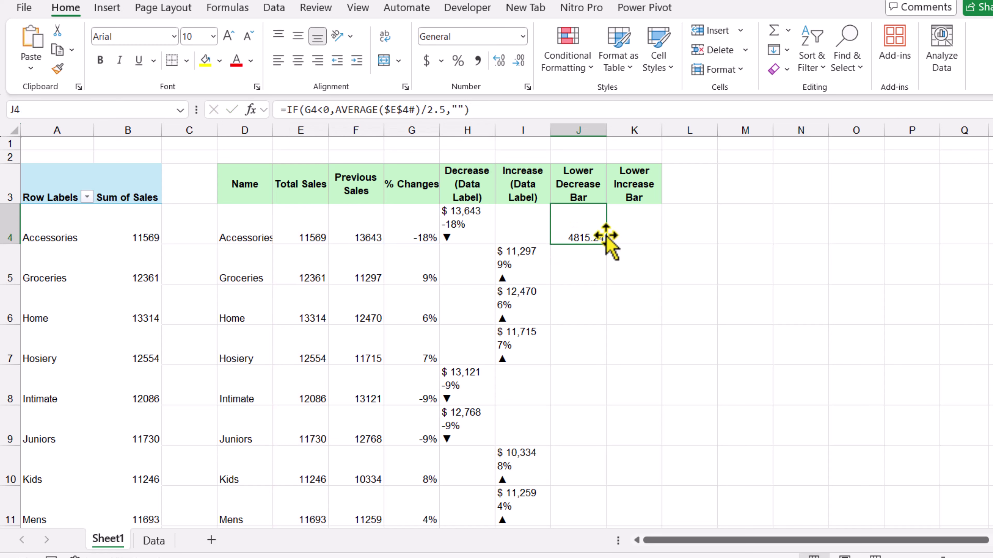
double_click(606, 244)
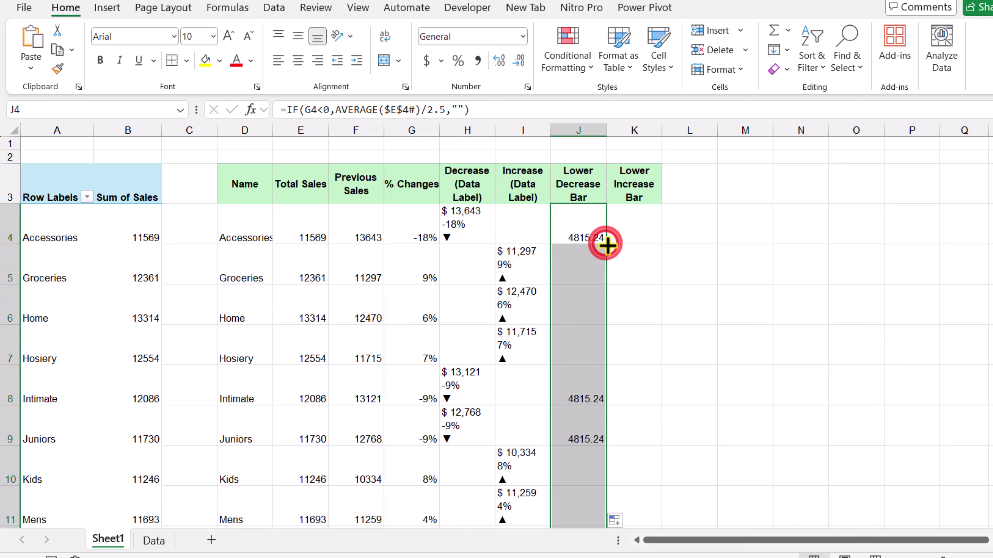
Copy the formula text from J4 into K4, the first Lower Increase Bar cell
left_click(574, 222)
mouse_move(498, 105)
left_mouse_down()
mouse_move(232, 112)
mouse_move(228, 125)
left_mouse_up()
key("ctrl+c")
key("Escape")
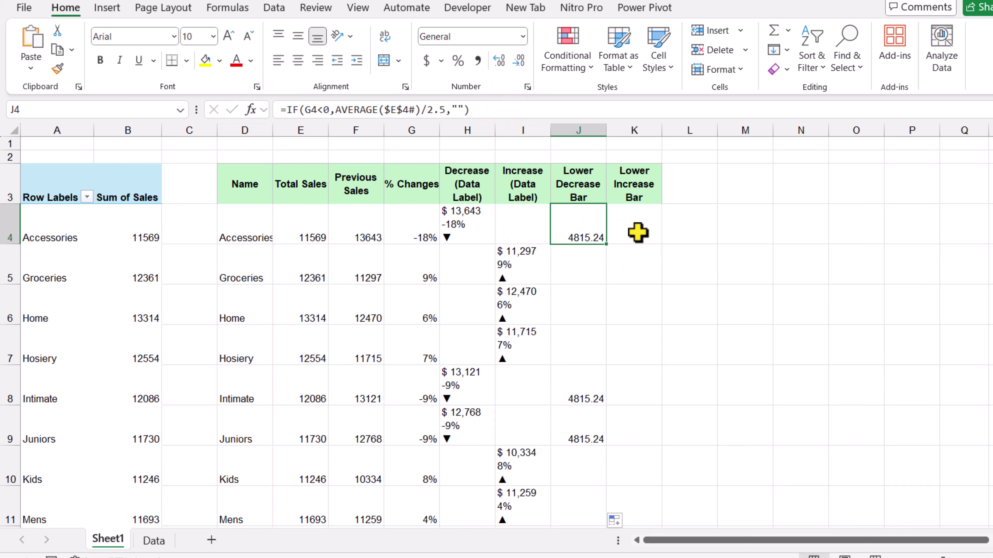
double_click(637, 232)
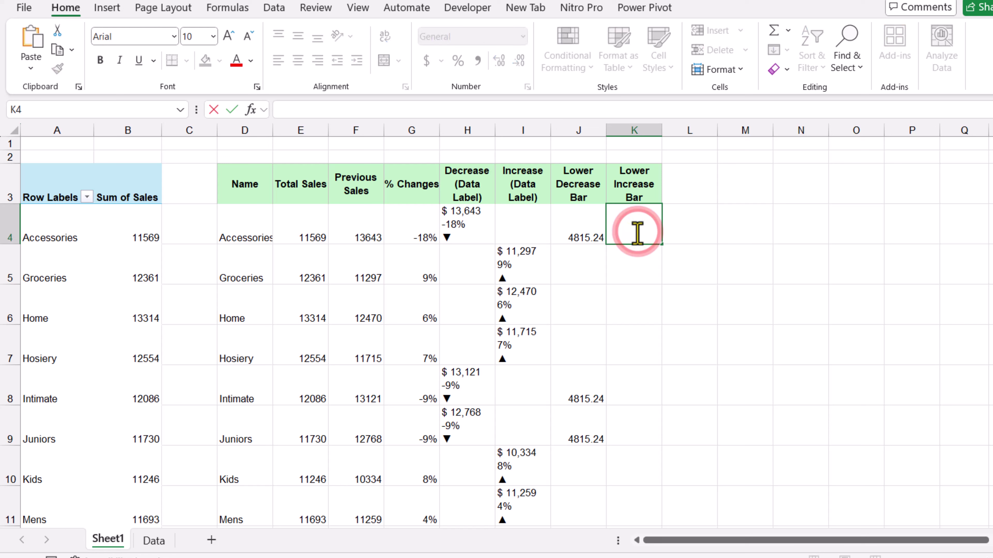
key("ctrl+v")
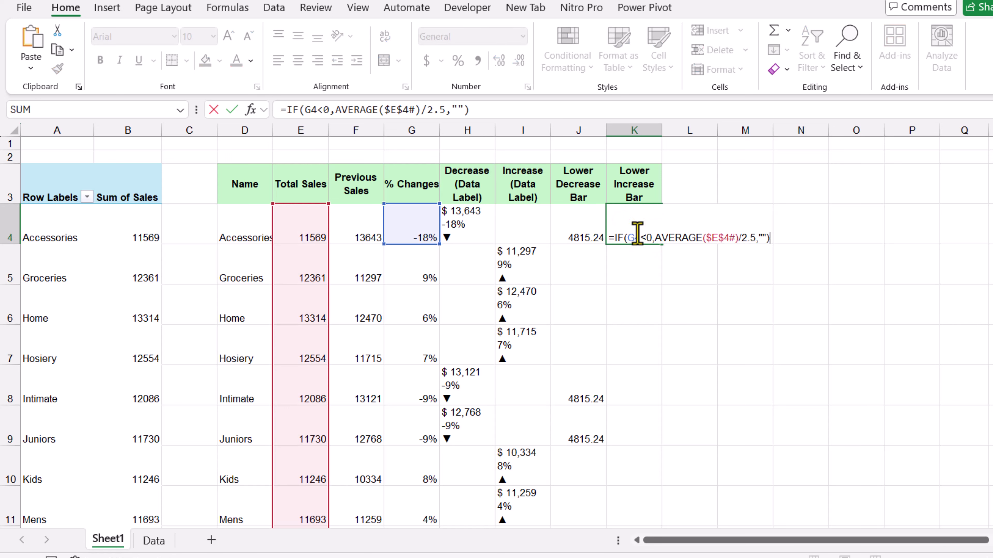
Change the logical test of the K4 formula to G4>=0 and fill it down the Lower Increase Bar column
left_click(324, 116)
key("BackSpace")
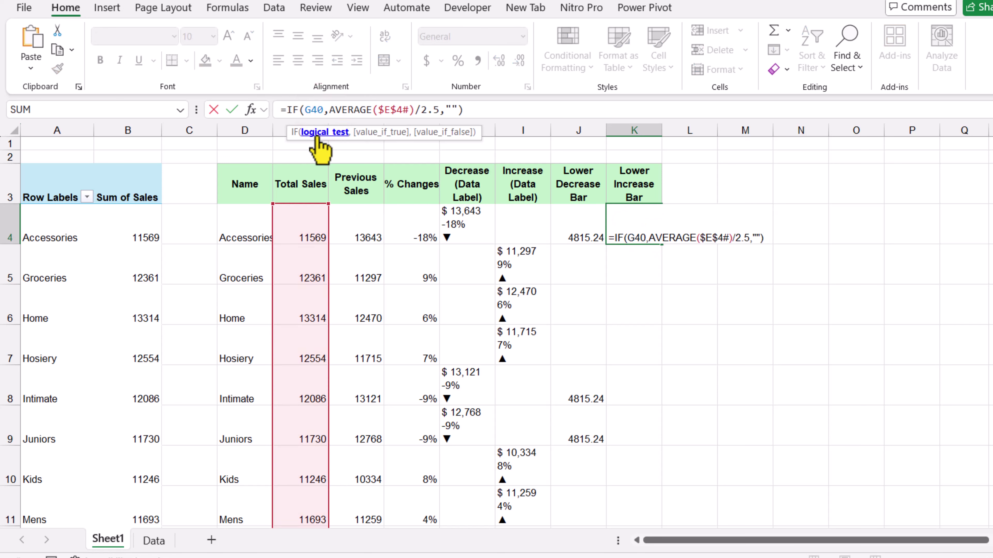
type(">=")
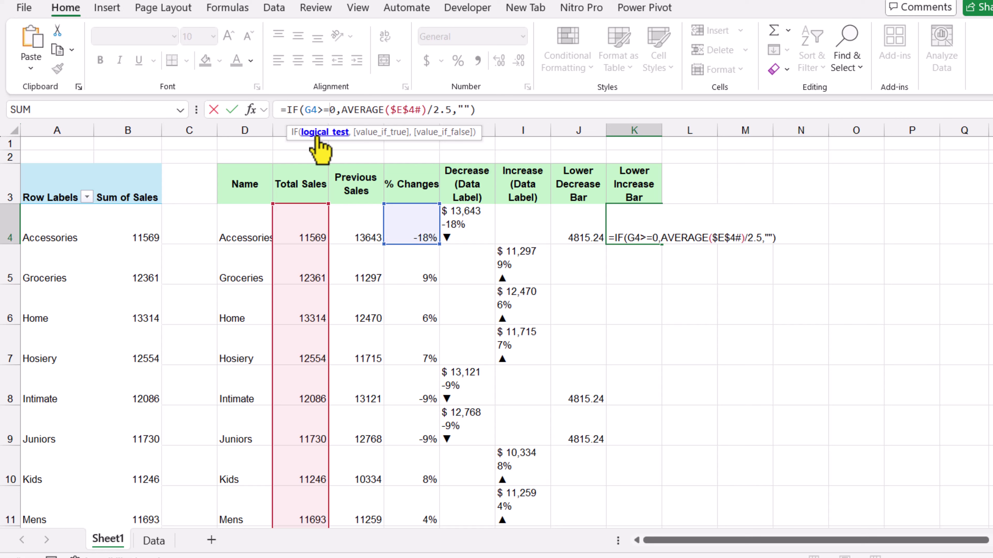
key("Return")
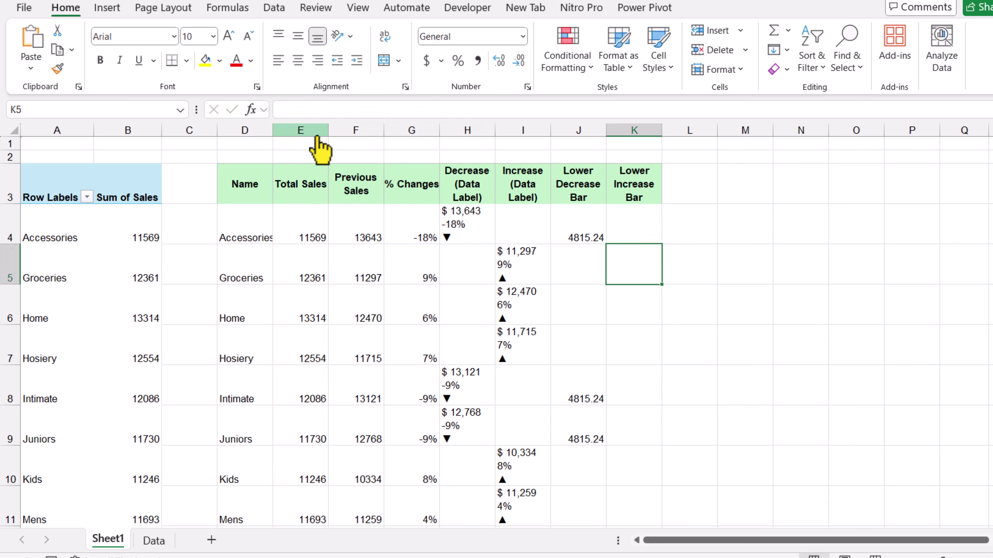
left_click(621, 226)
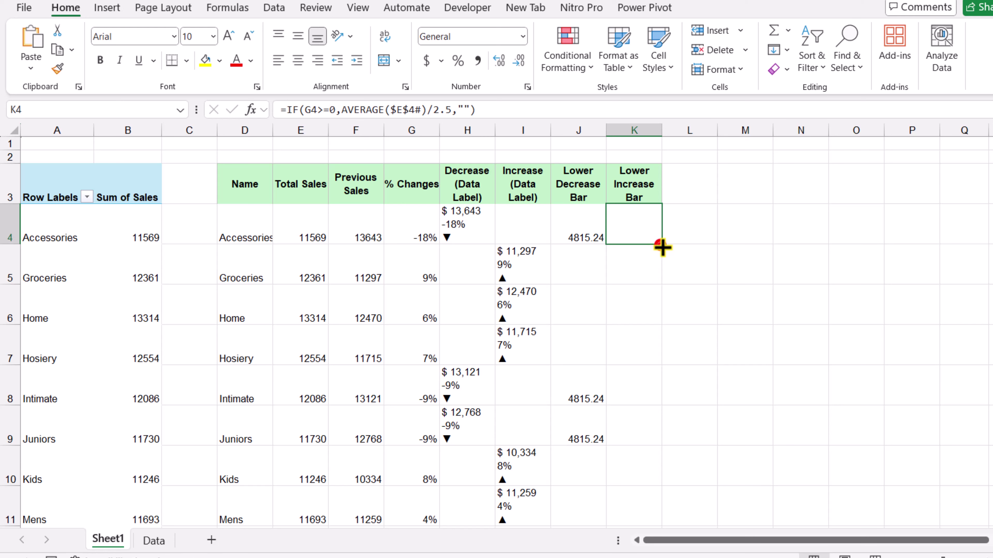
double_click(662, 246)
Turn off text wrapping for the calculation table cells D4:K14
left_click(431, 255)
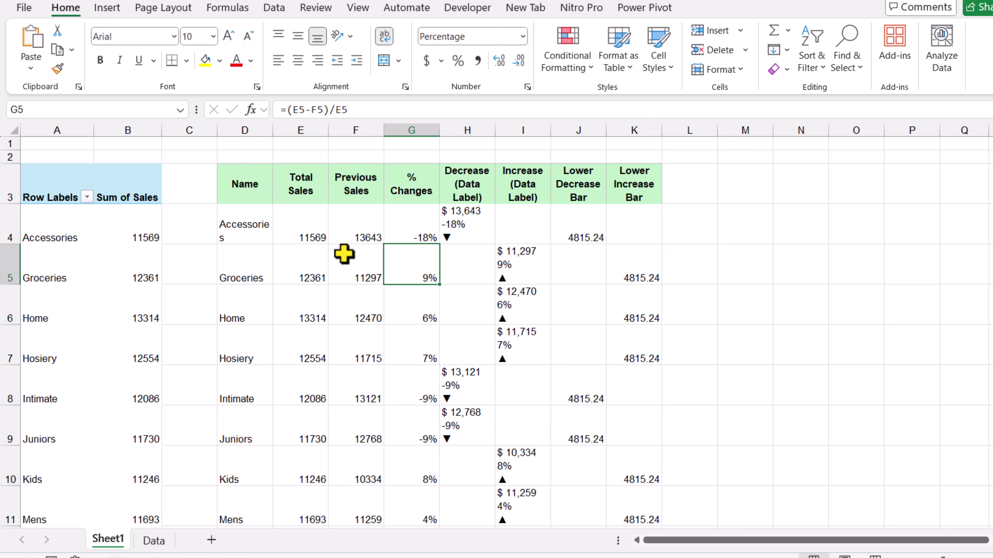
left_click_drag(260, 221, 623, 497)
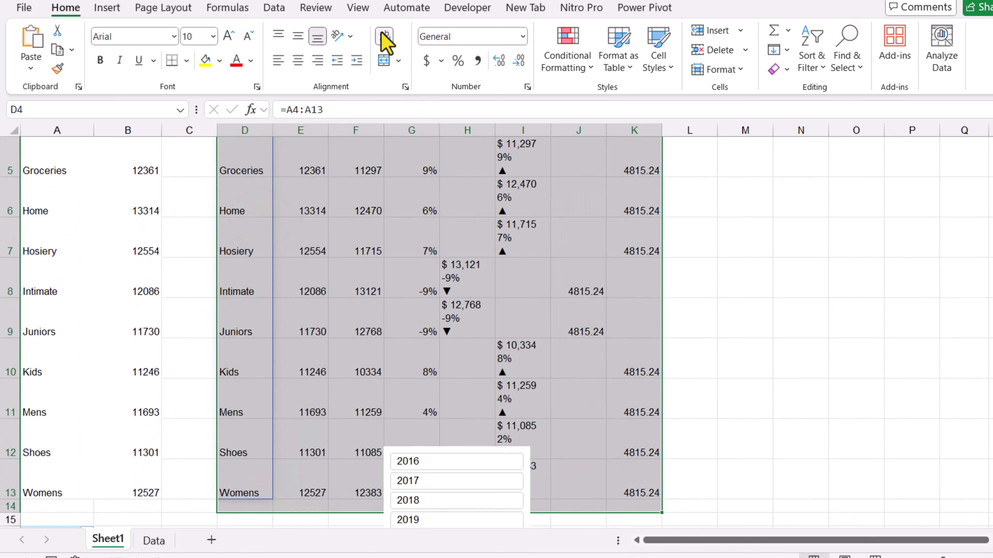
left_click(385, 39)
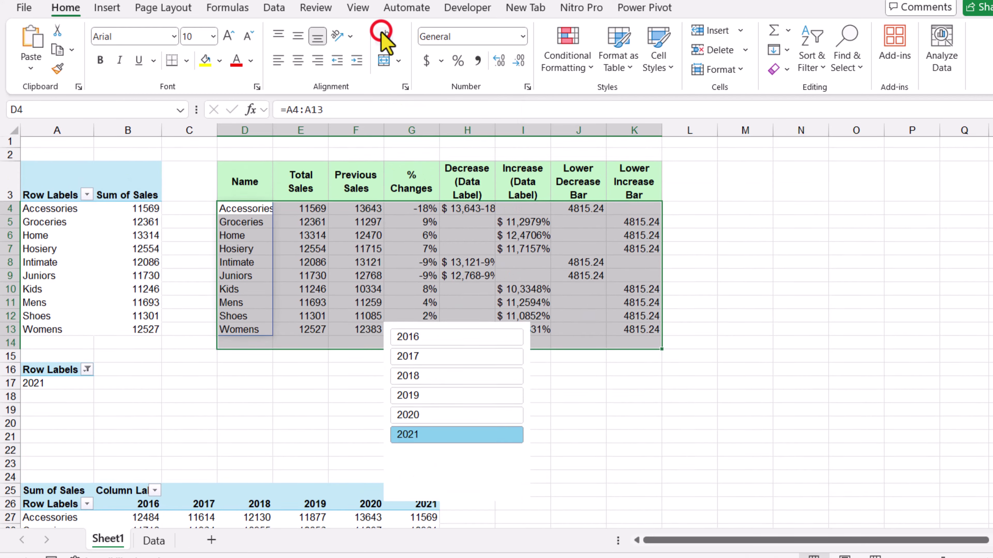
Insert a Stacked Column chart from D3:E13 and J3:K13, using the variant with all product names on the category axis
left_click_drag(234, 178, 290, 333)
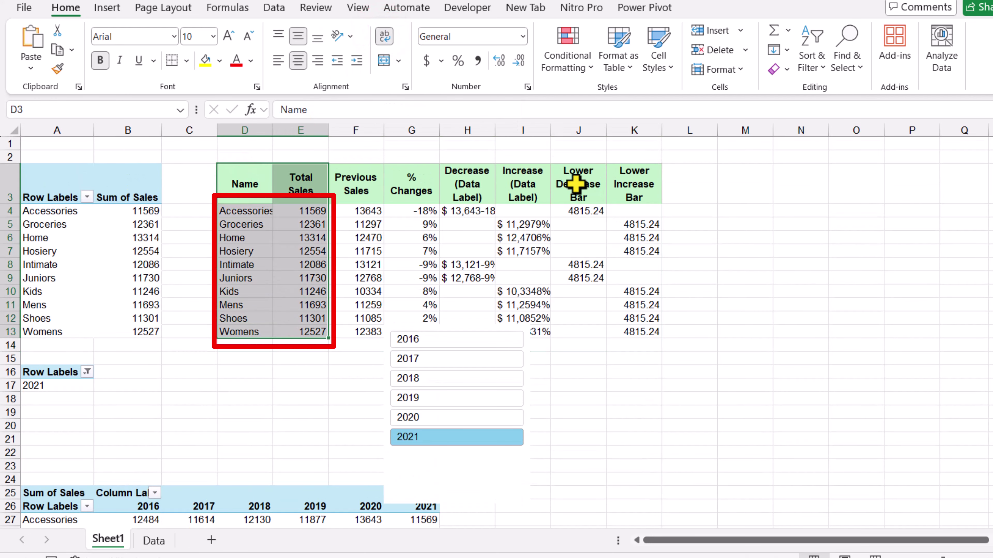
left_click_drag(576, 183, 632, 331)
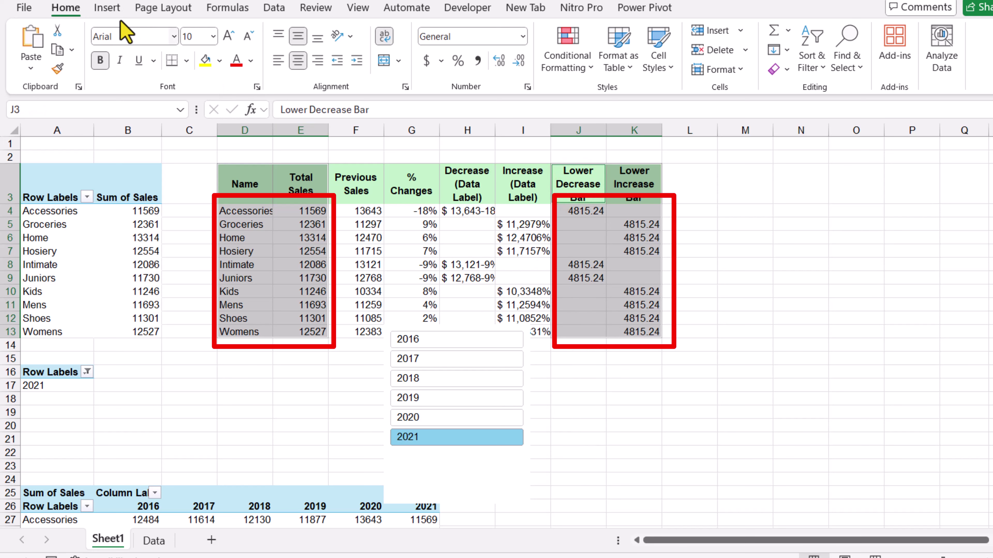
left_click(106, 7)
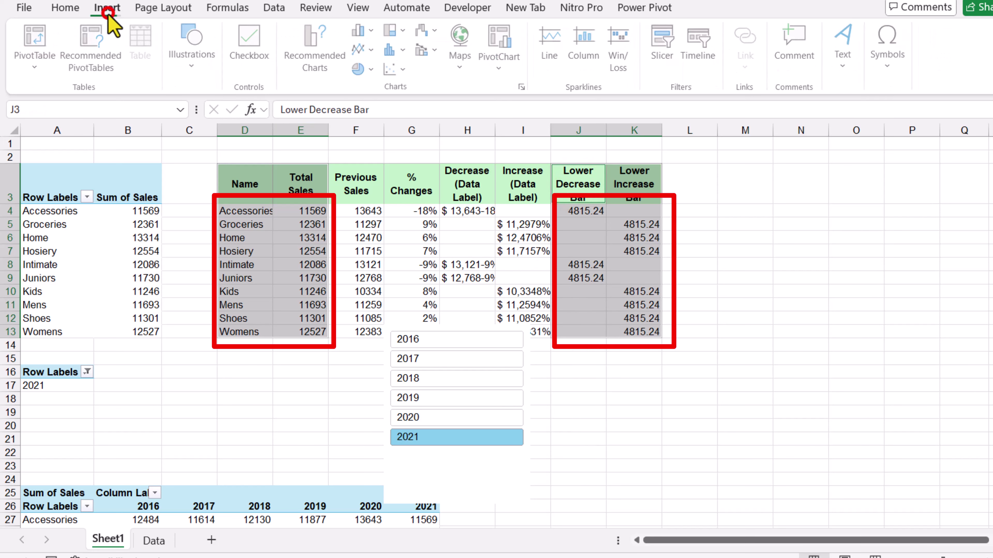
left_click(314, 55)
left_click(392, 71)
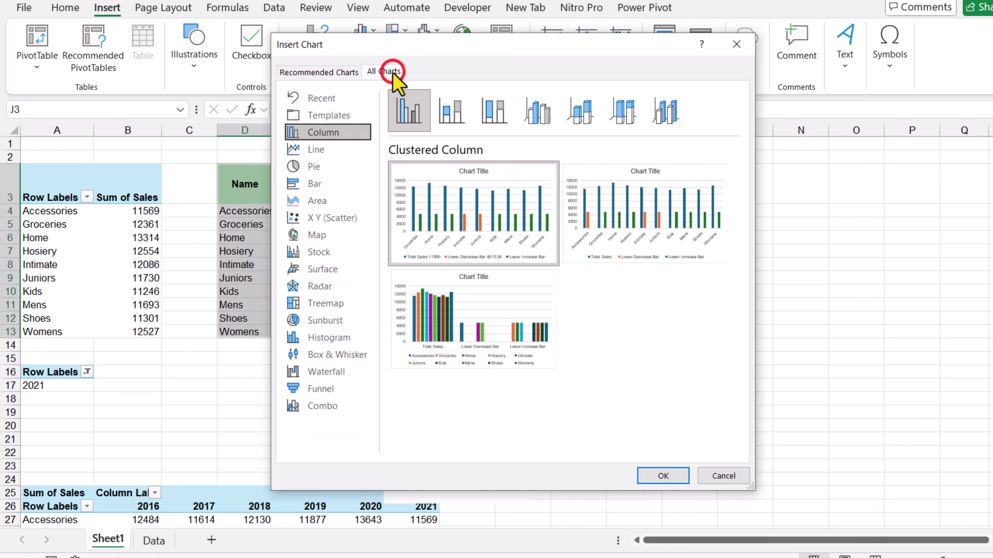
left_click(454, 111)
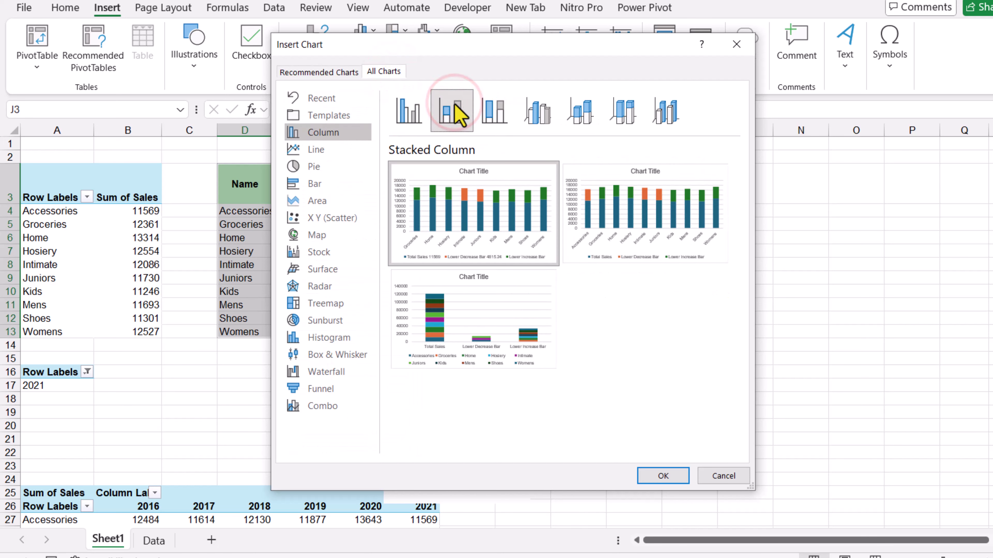
left_click(689, 184)
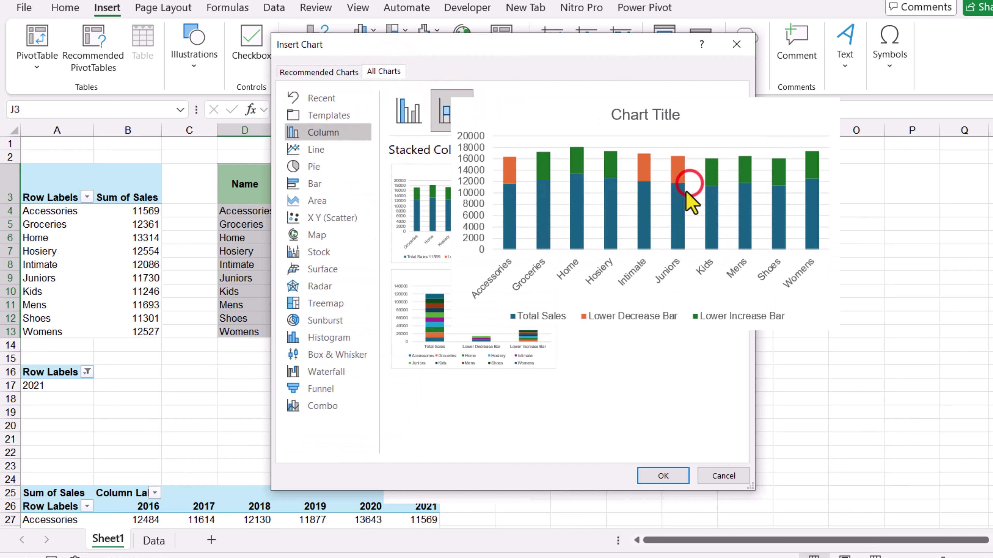
left_click(659, 483)
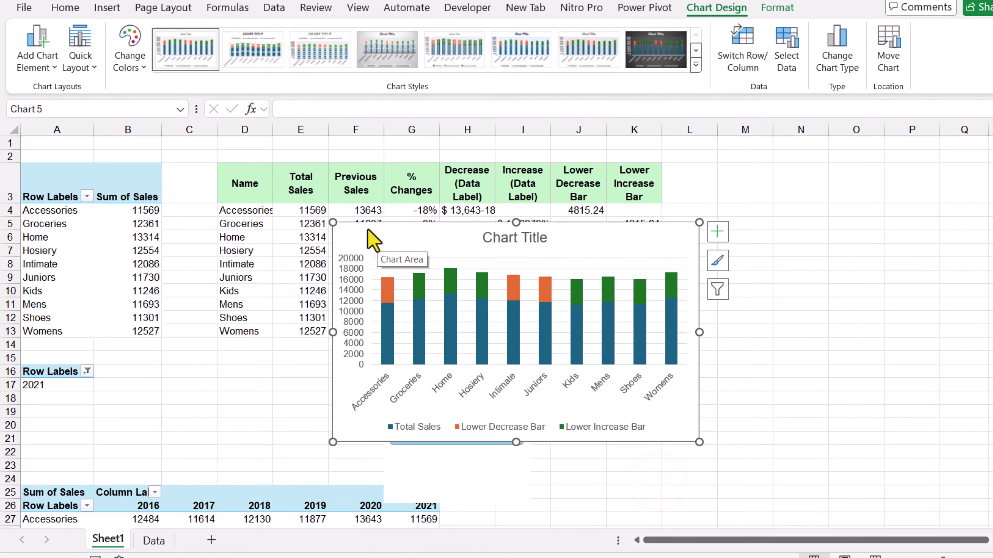
Cut the chart together with the Year slicer and paste both onto a new worksheet
left_click(421, 469)
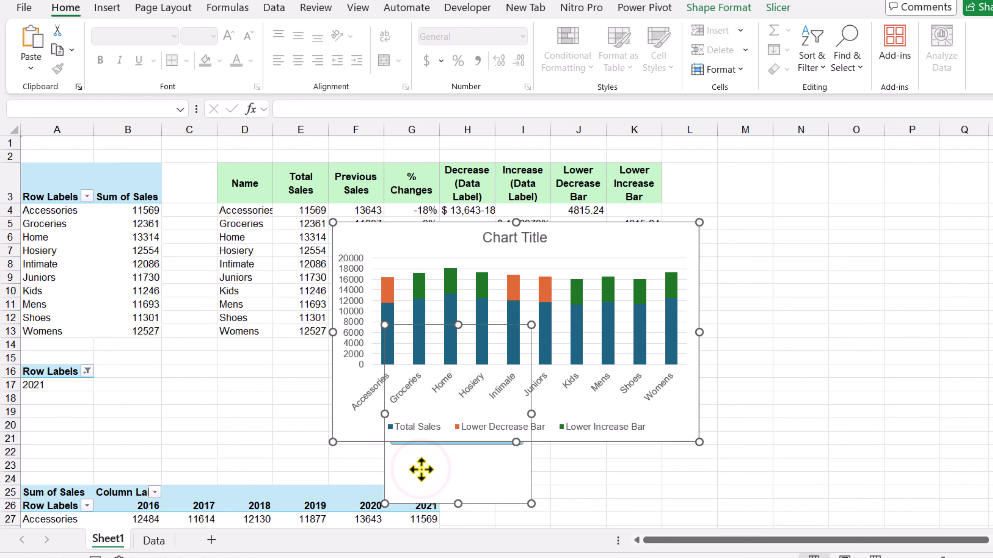
key("ctrl+x")
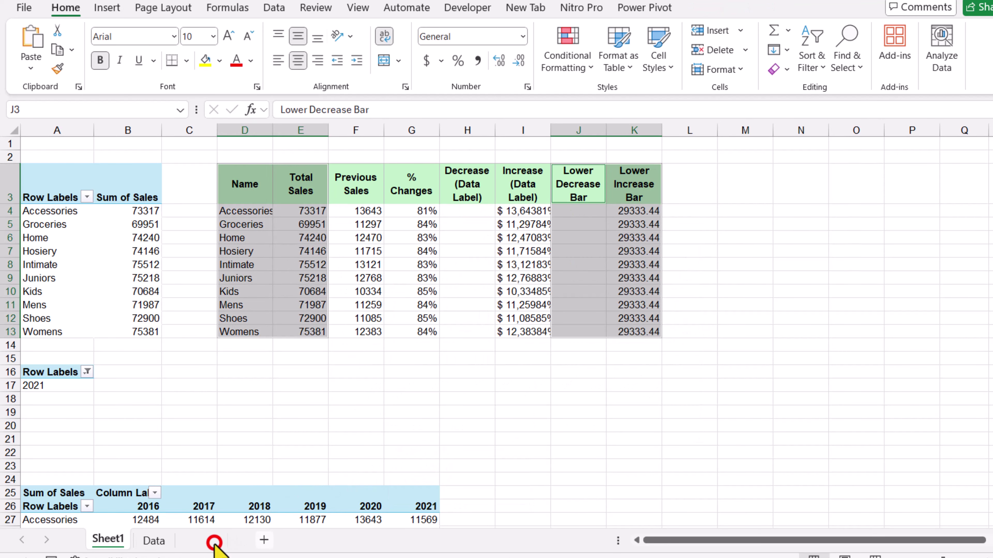
left_click(214, 543)
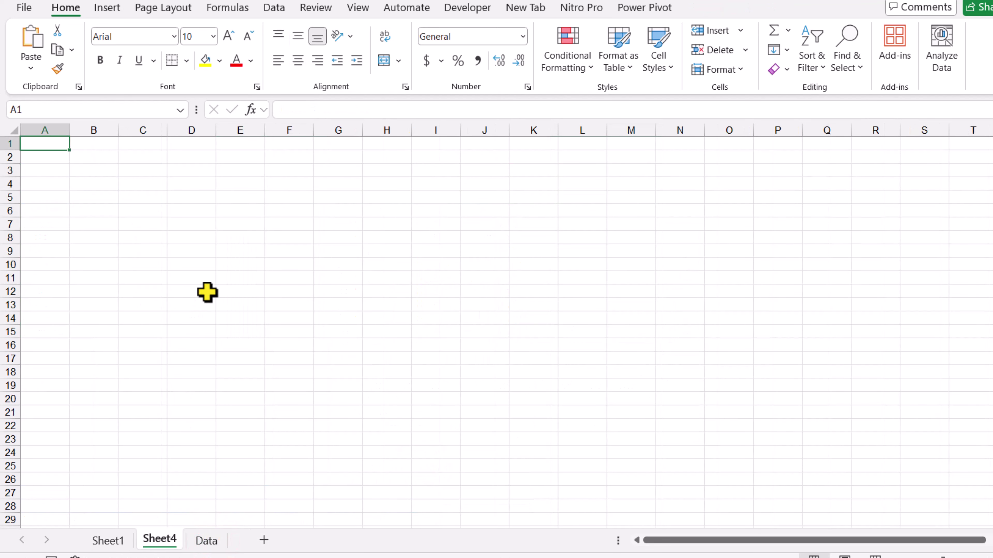
key("ctrl+v")
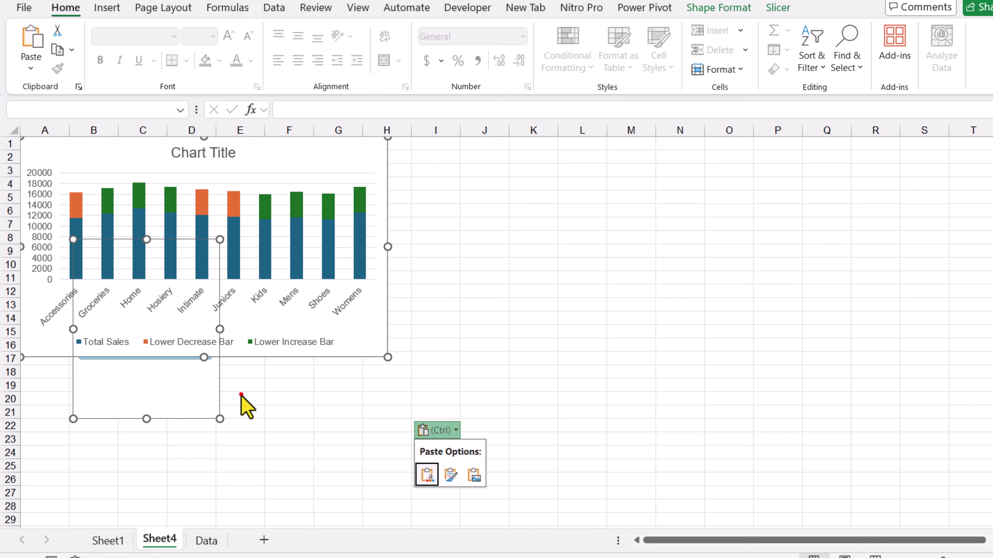
Enlarge the chart to cover about B4:M25 and place the narrowed Year slicer beside it, matched to the chart's height
left_click(241, 395)
left_click(256, 404)
left_click_drag(175, 383, 607, 336)
left_click_drag(352, 343, 401, 383)
left_click_drag(436, 288, 805, 371)
left_click_drag(639, 287, 680, 299)
left_click_drag(723, 368, 733, 326)
left_click_drag(828, 267, 752, 252)
left_click(368, 394)
left_click_drag(374, 398, 374, 465)
left_click_drag(687, 359, 693, 359)
left_click_drag(723, 357, 723, 461)
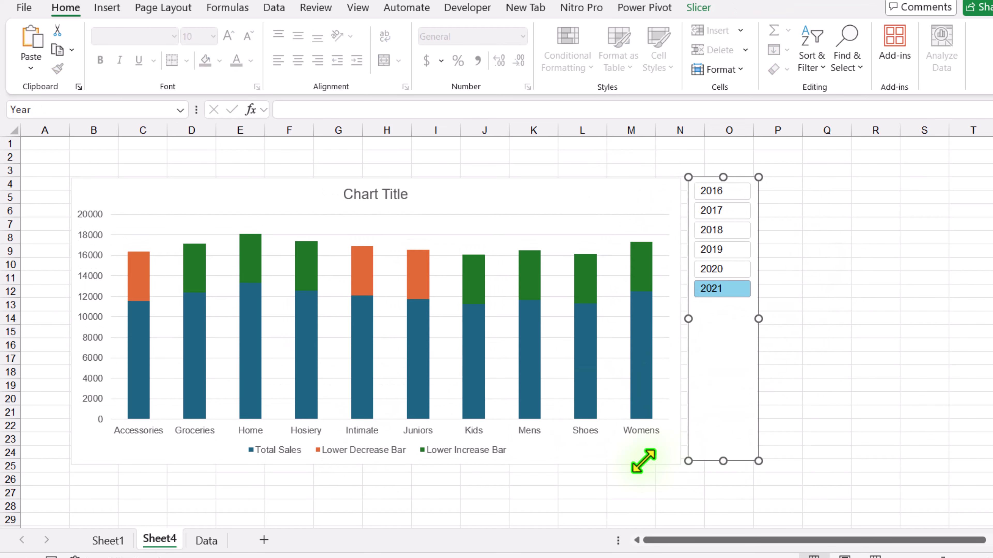
Reorder the chart's data series so that Total Sales comes last, after Lower Decrease Bar and Lower Increase Bar
left_click(643, 461)
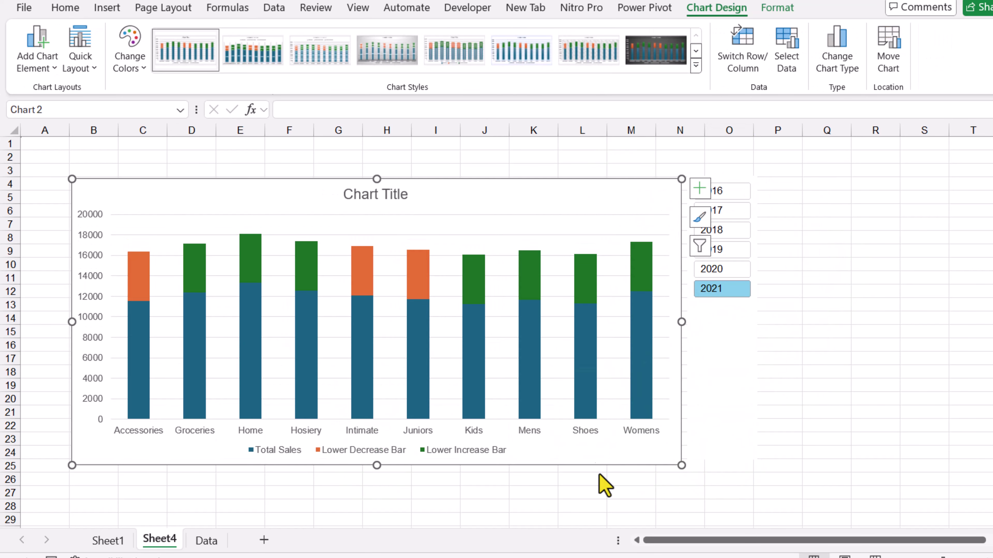
left_click(793, 40)
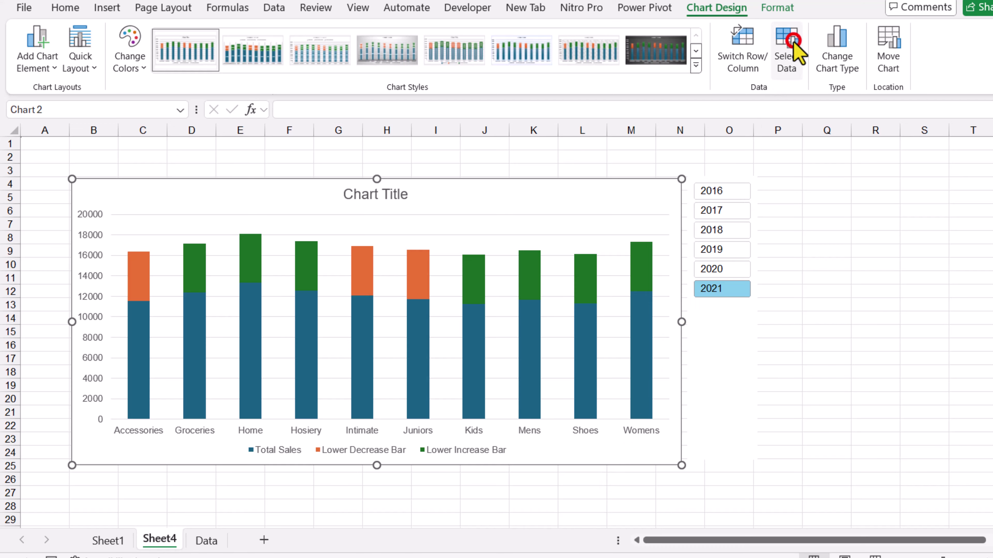
left_click(350, 294)
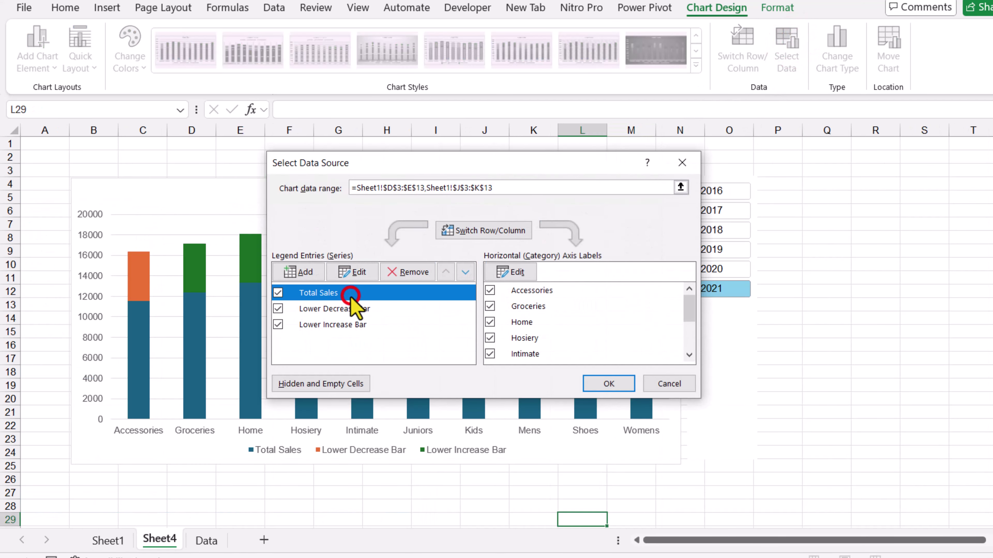
left_click(465, 272)
left_click(466, 272)
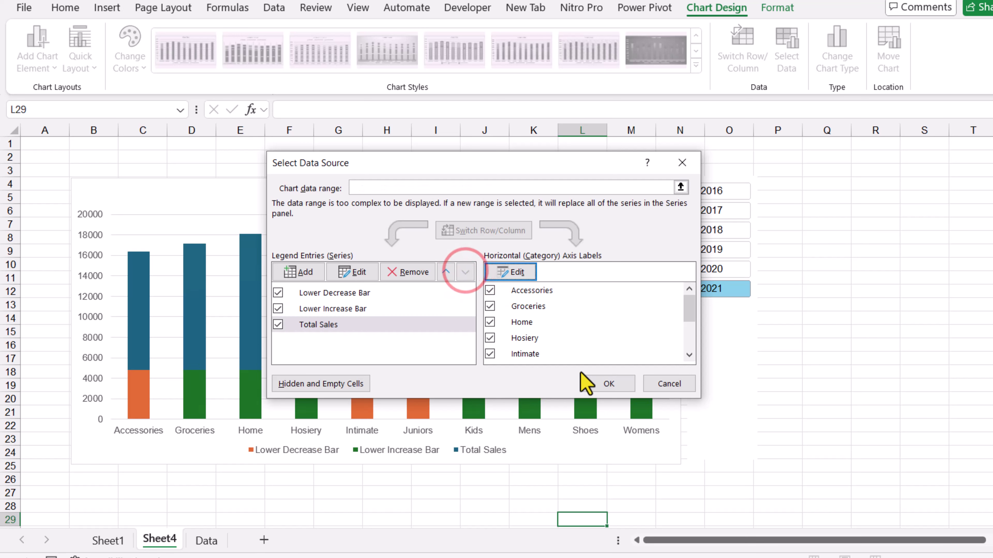
left_click(600, 387)
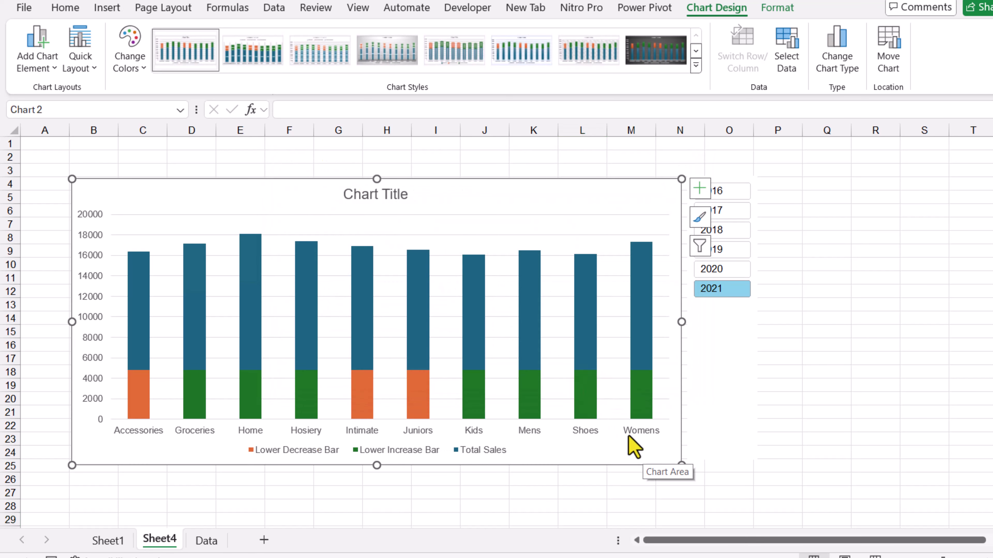
Set the gap width of the stacked columns to 10%
left_click(636, 405)
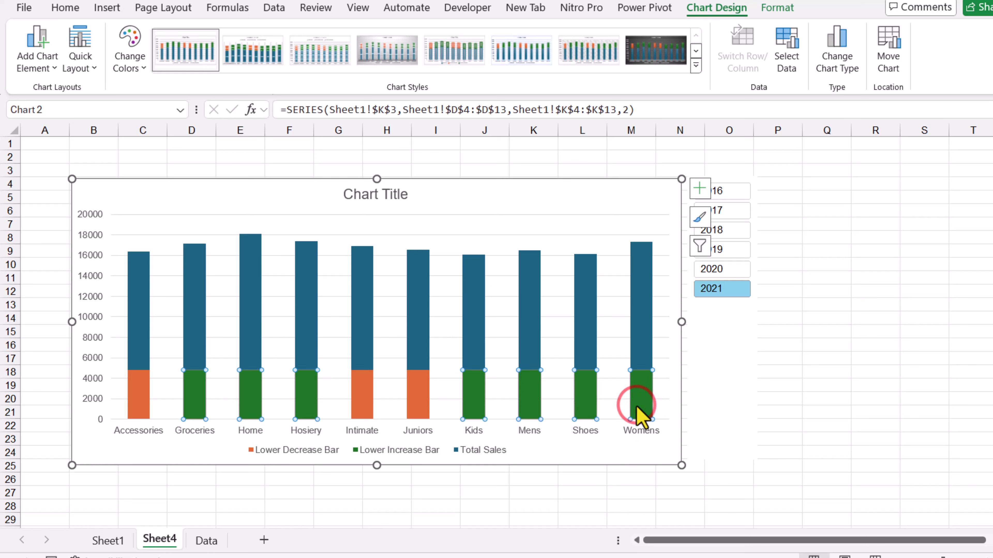
right_click(637, 407)
left_click(678, 395)
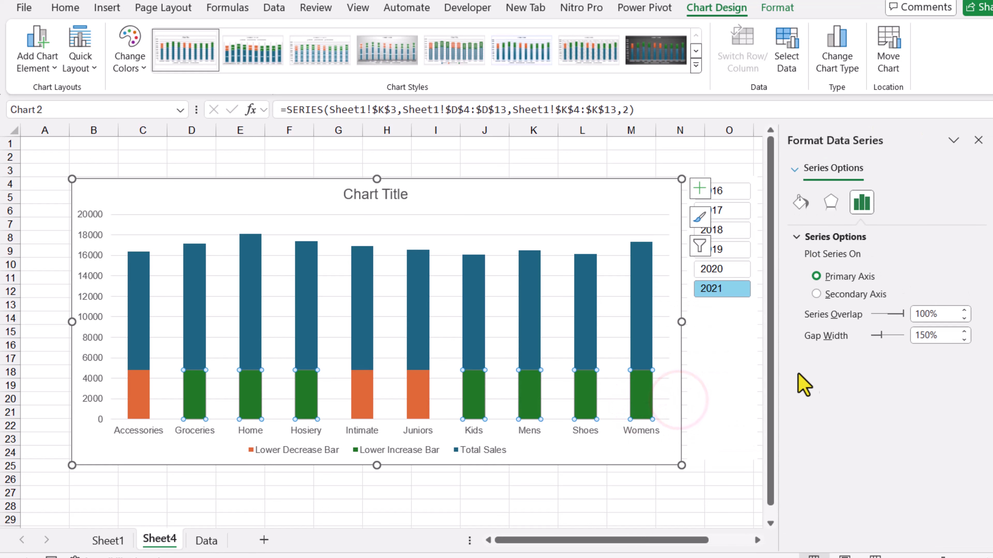
left_click_drag(938, 340, 908, 339)
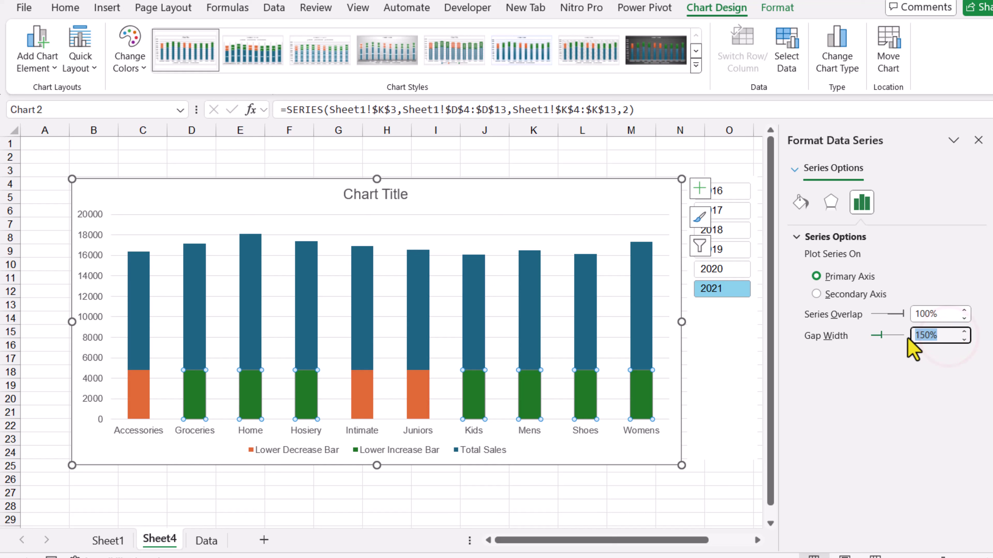
key("Return")
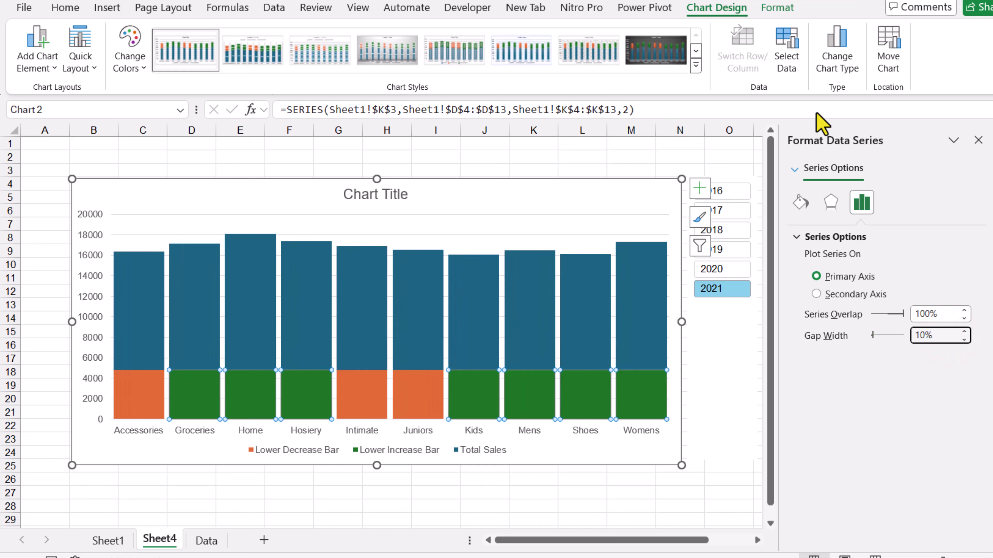
Fill the Lower Decrease Bar series with the lightest grey theme colour
left_click(776, 9)
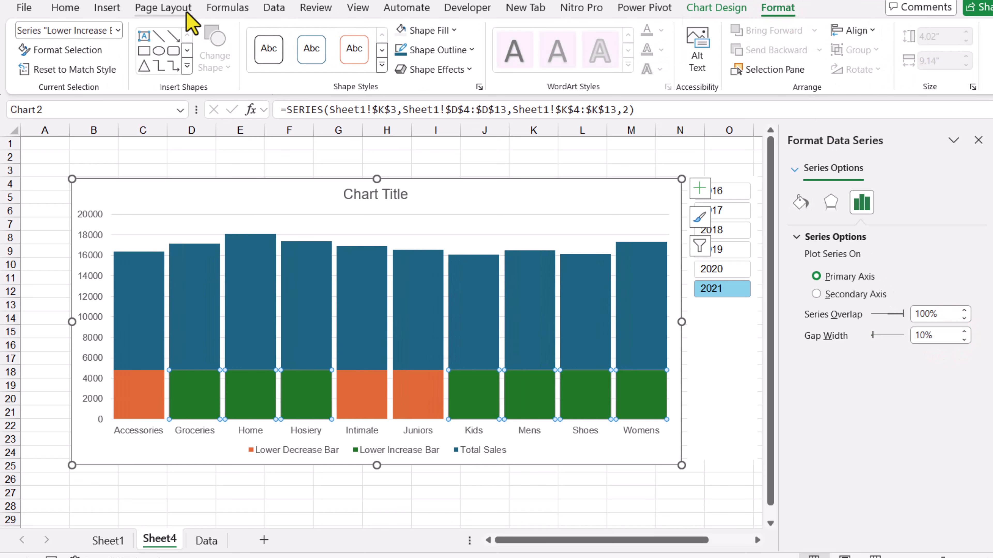
left_click(118, 30)
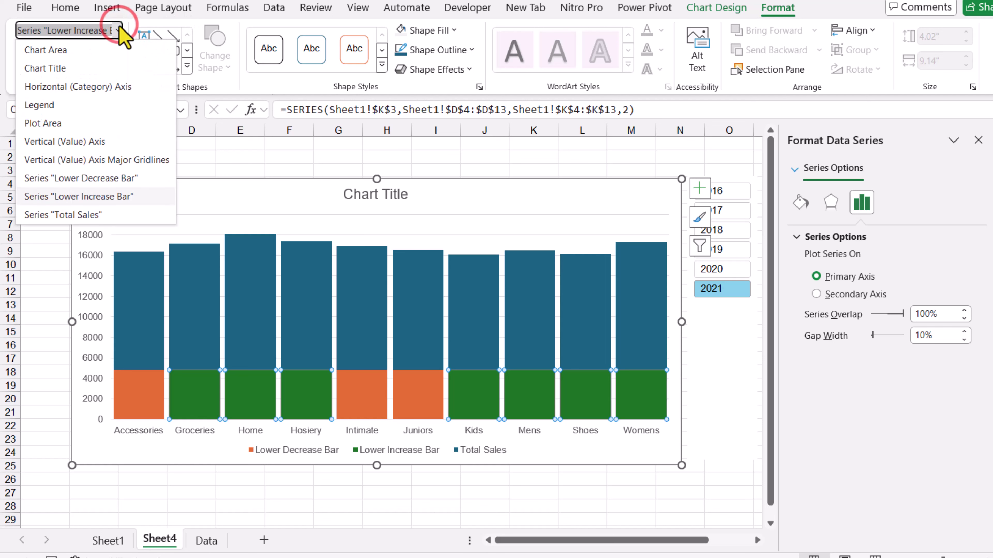
left_click(100, 179)
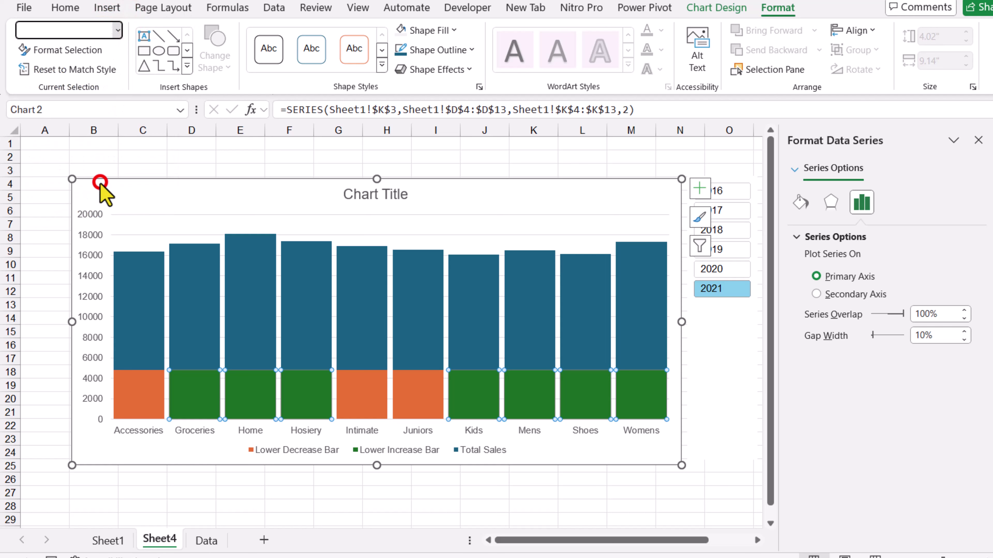
left_click(454, 30)
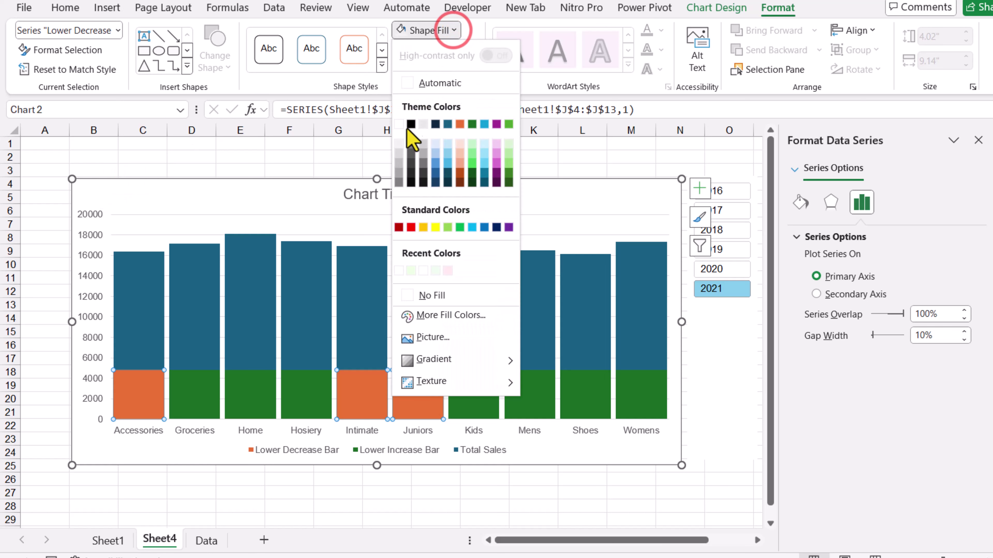
left_click(400, 144)
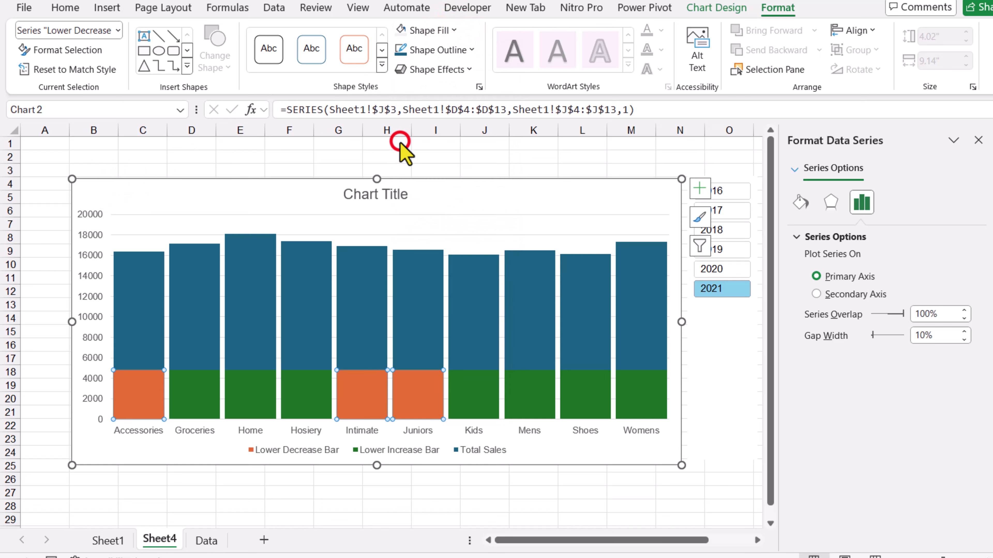
Add data labels to the Lower Decrease Bar series from Sheet1 cells H4:H13, with Value and leader lines turned off
left_click(700, 191)
left_click(733, 253)
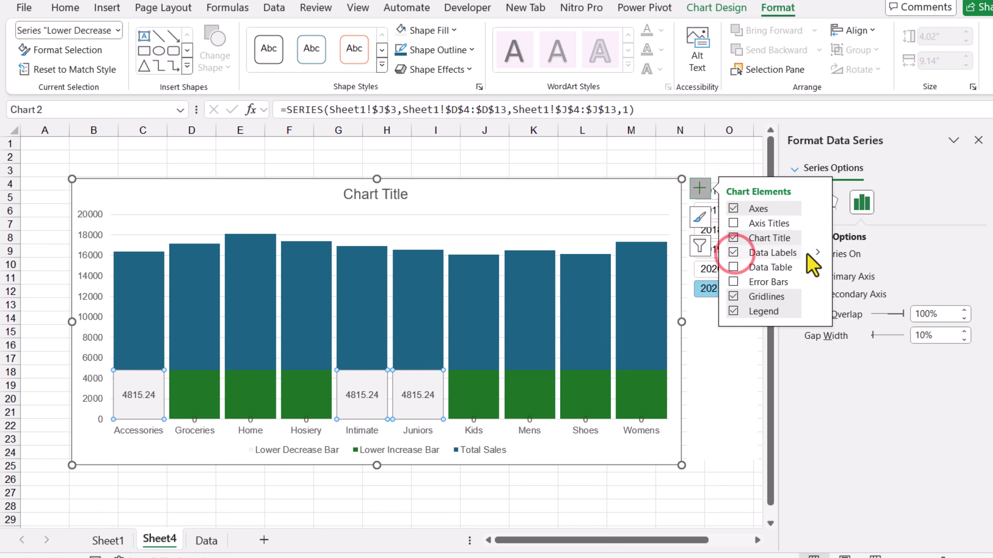
left_click(817, 252)
left_click(853, 333)
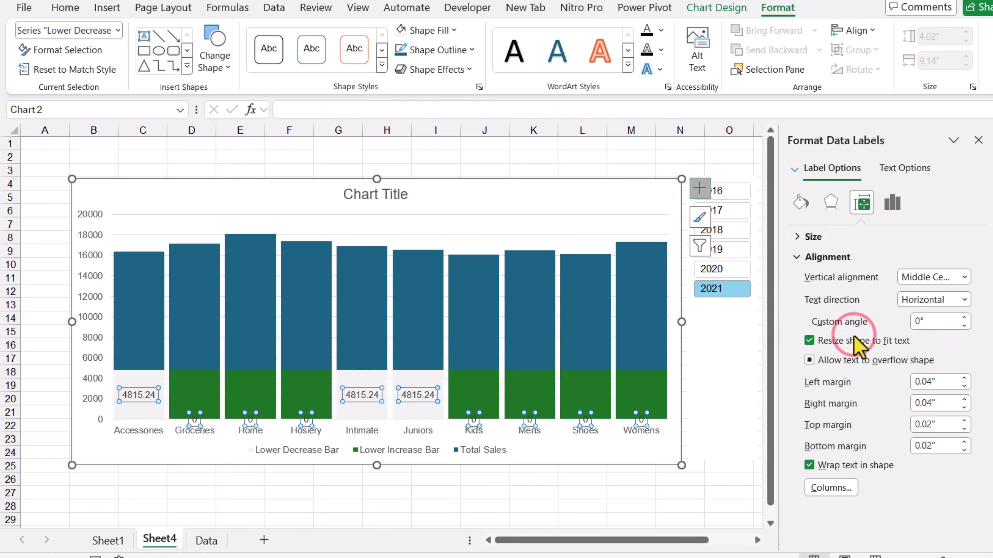
left_click(878, 270)
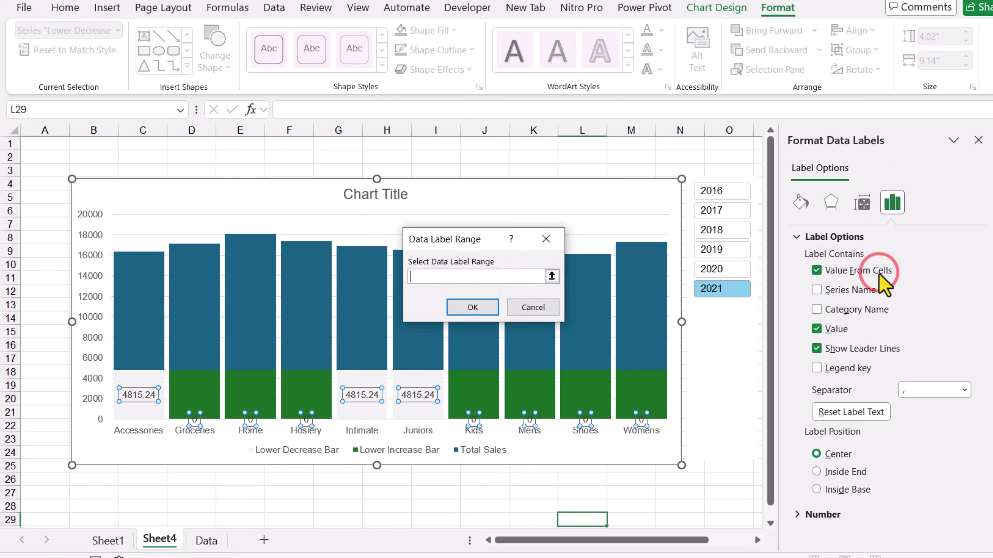
left_click(114, 539)
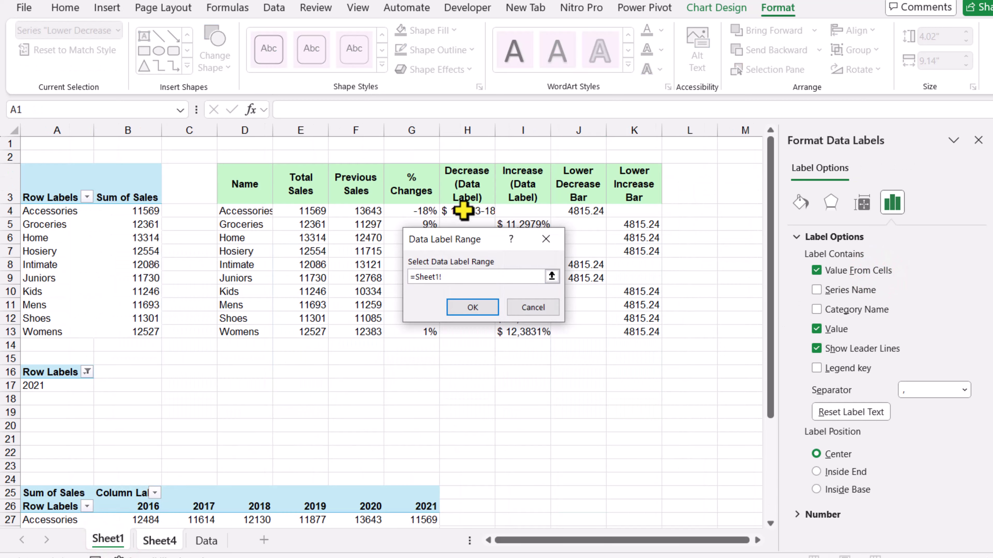
left_click_drag(463, 212, 460, 333)
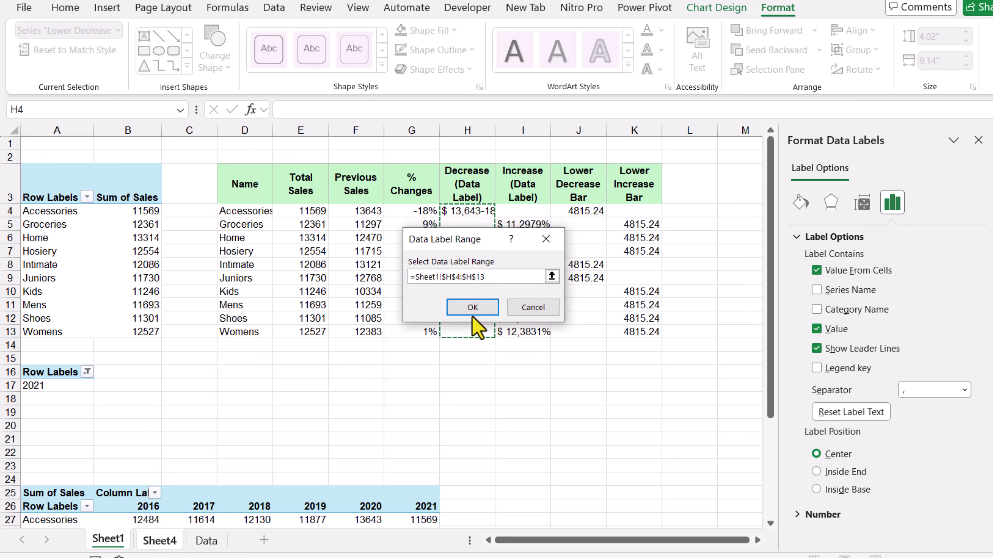
left_click(473, 309)
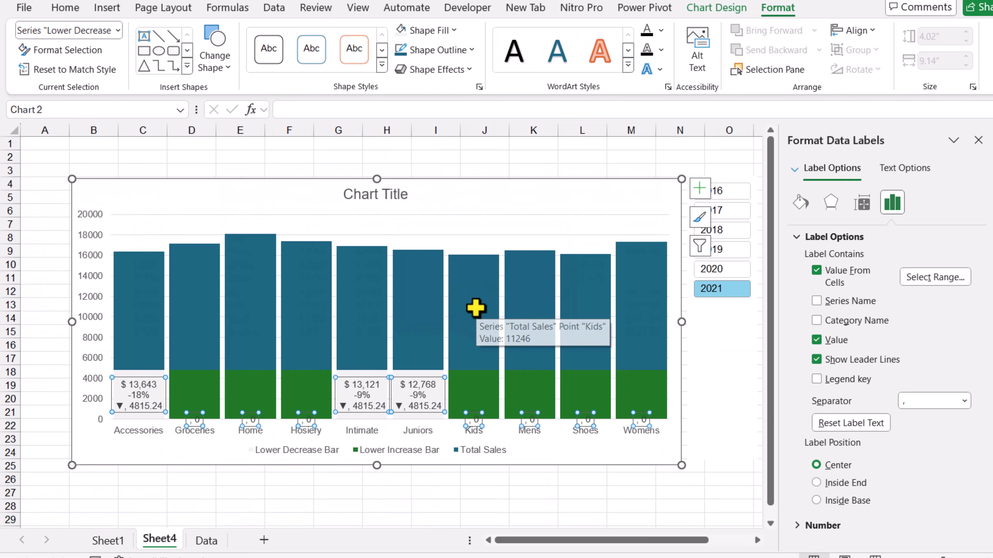
left_click(816, 340)
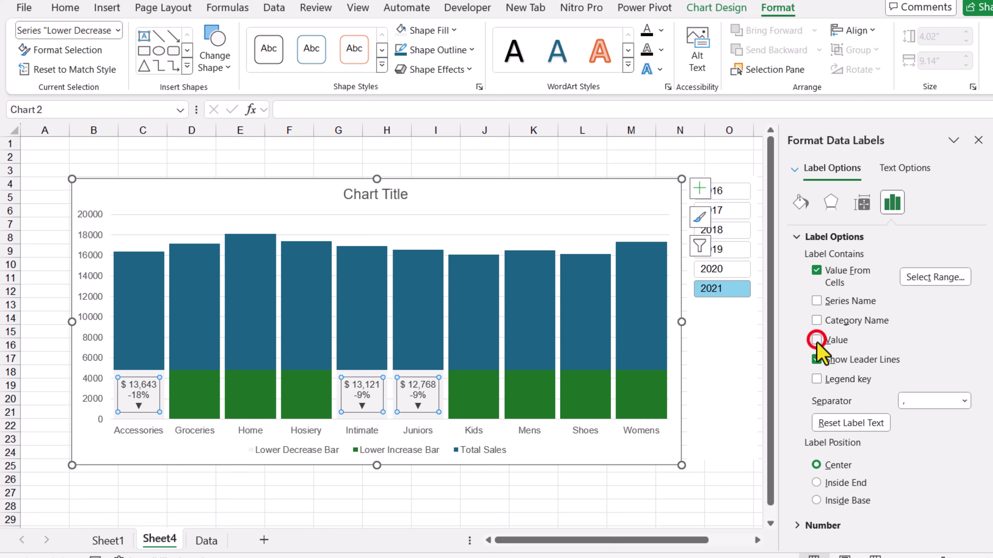
left_click(817, 360)
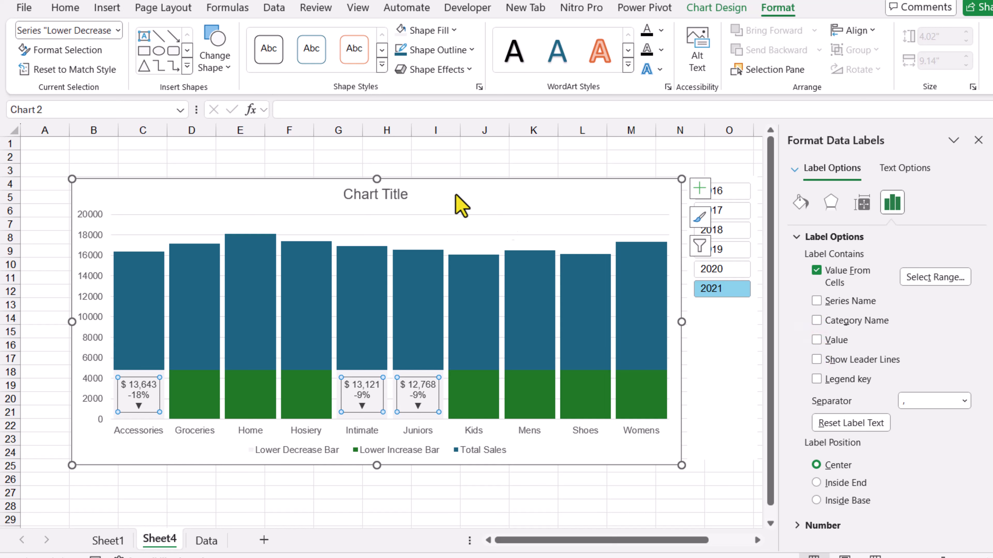
Format the Lower Decrease Bar data labels as bold, red text at size 10.5
left_click(66, 11)
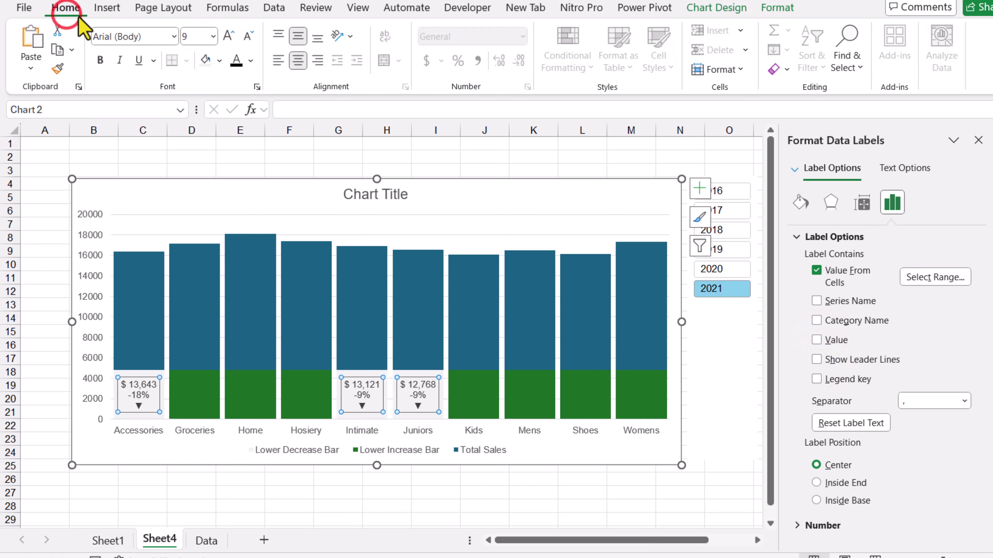
left_click(229, 36)
left_click(230, 36)
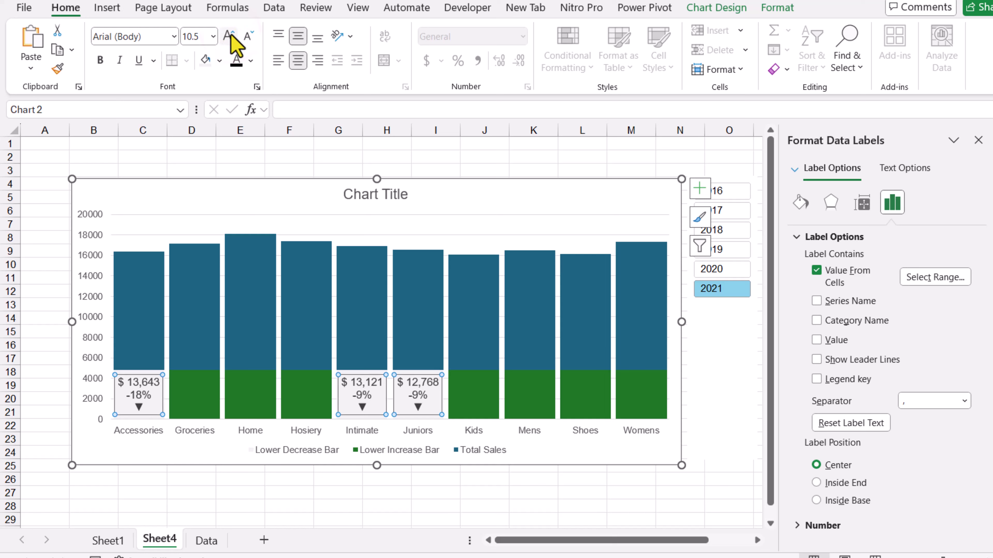
left_click(101, 60)
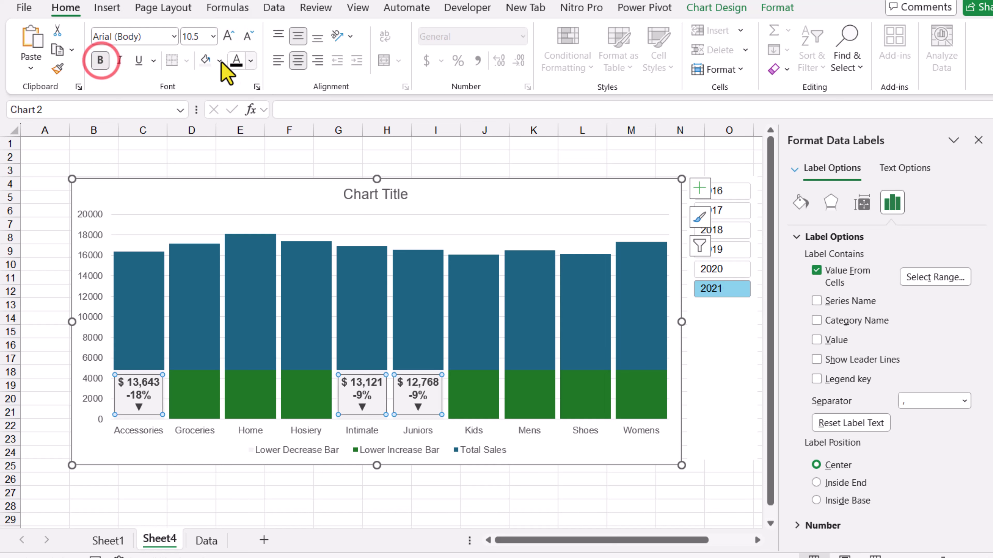
left_click(252, 62)
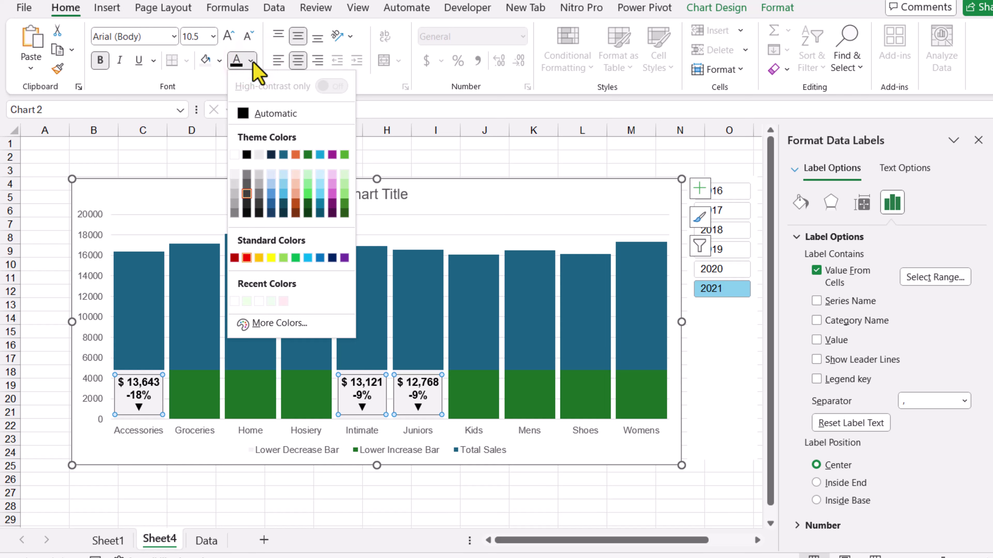
left_click(247, 258)
Fill the Lower Increase Bar series with the same light grey as the Lower Decrease Bar series
left_click(768, 12)
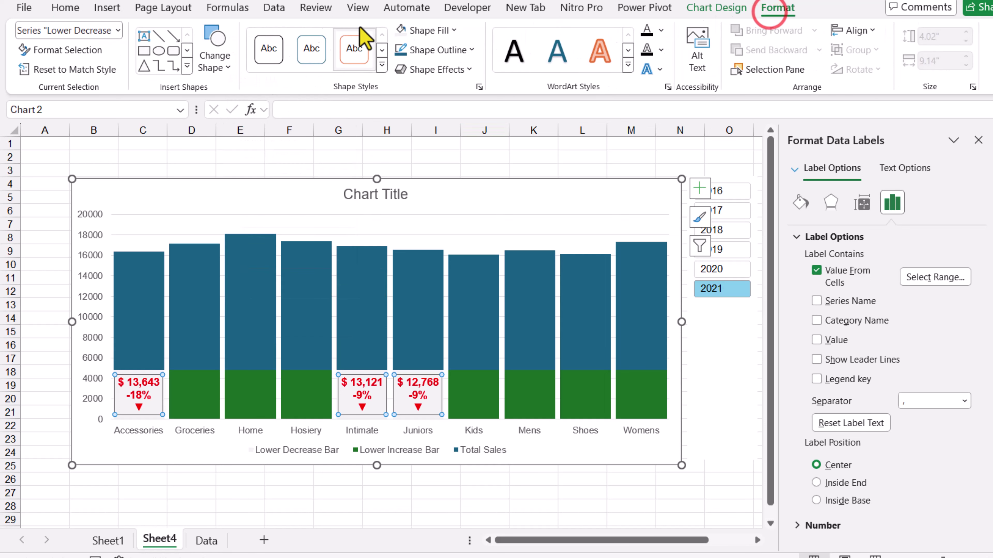
left_click(117, 30)
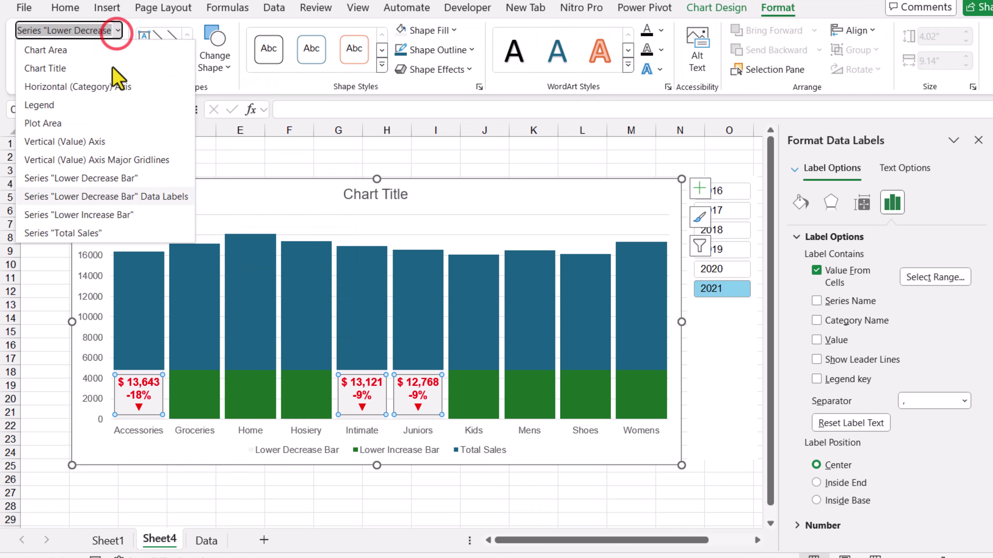
left_click(92, 217)
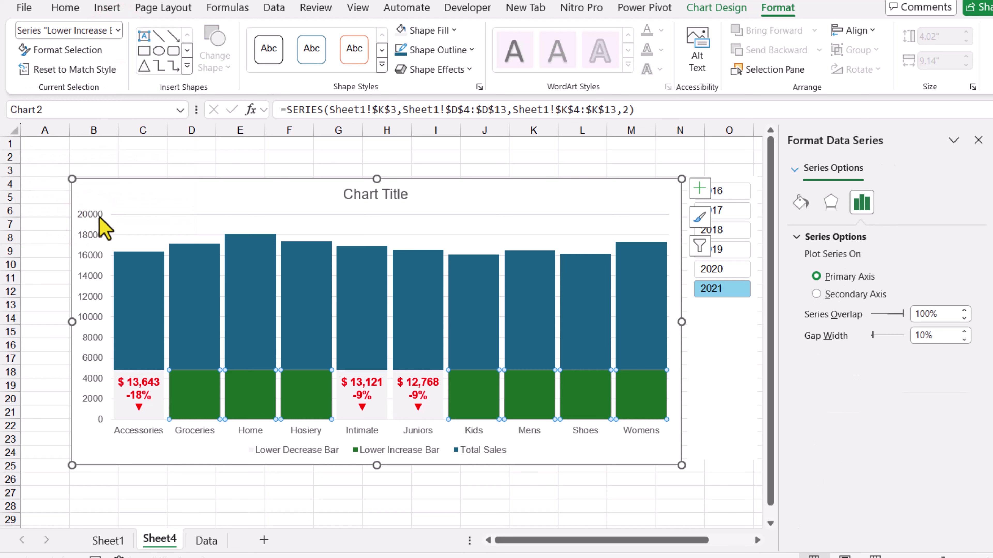
left_click(401, 29)
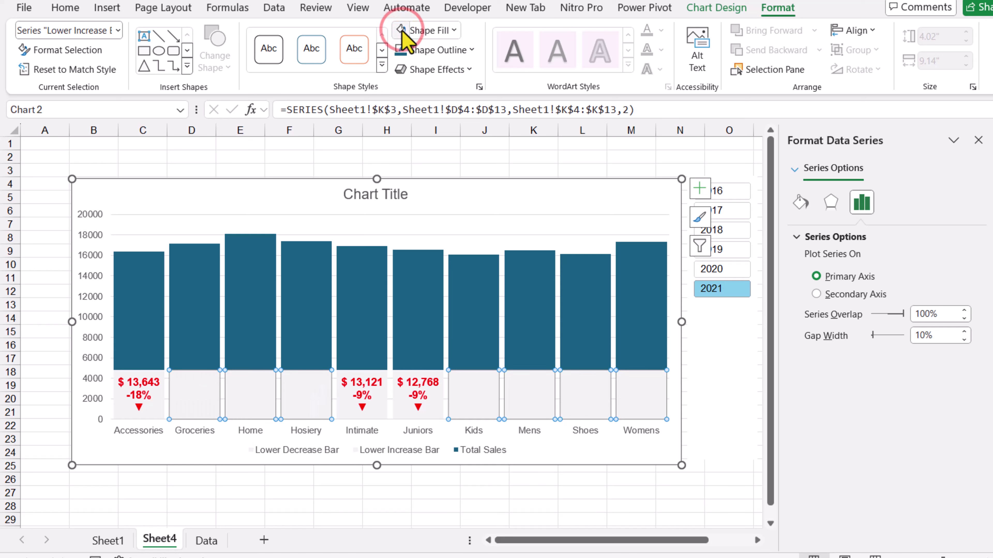
Add data labels to the Lower Increase Bar series from Sheet1 cells I4:I13, with Value and leader lines turned off
left_click(699, 190)
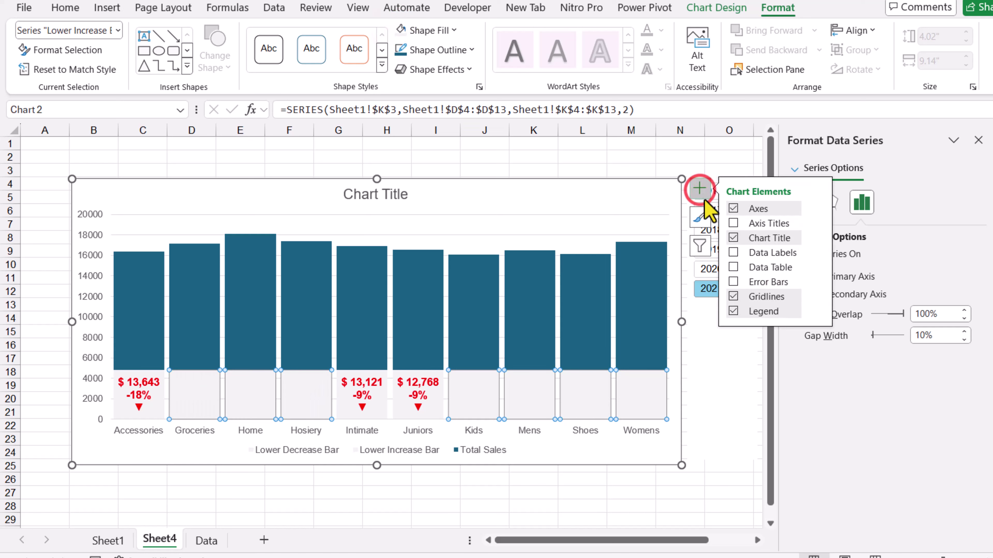
left_click(735, 254)
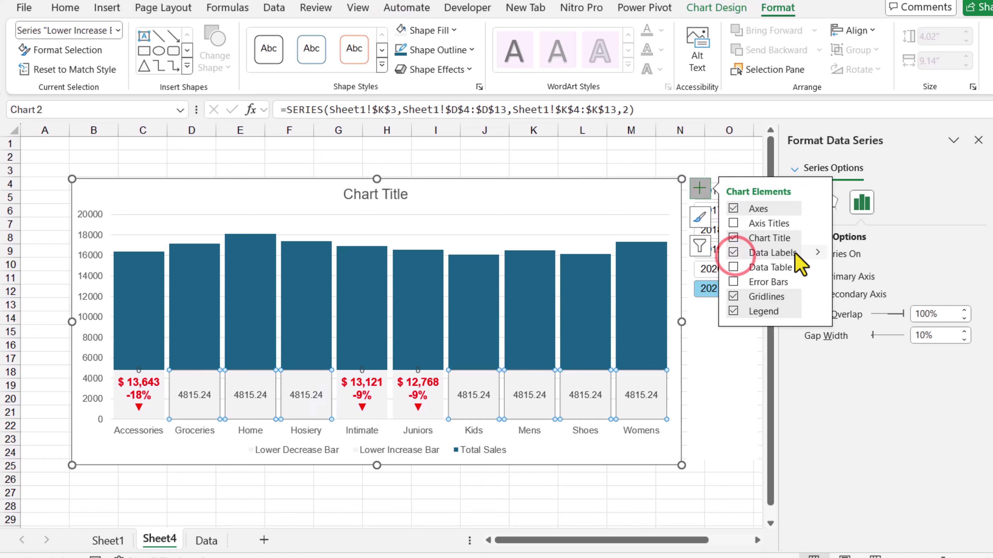
left_click(818, 252)
left_click(869, 333)
left_click(892, 202)
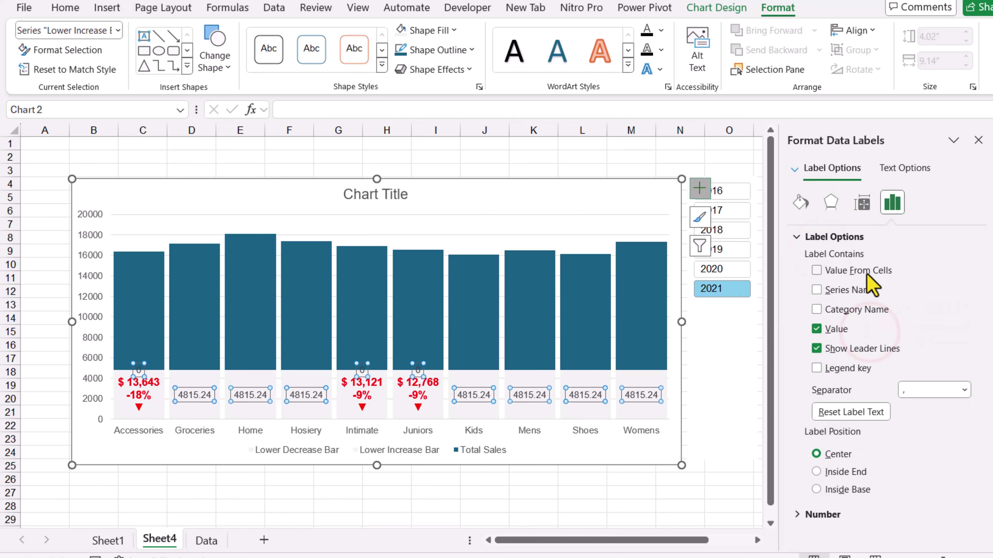
left_click(865, 270)
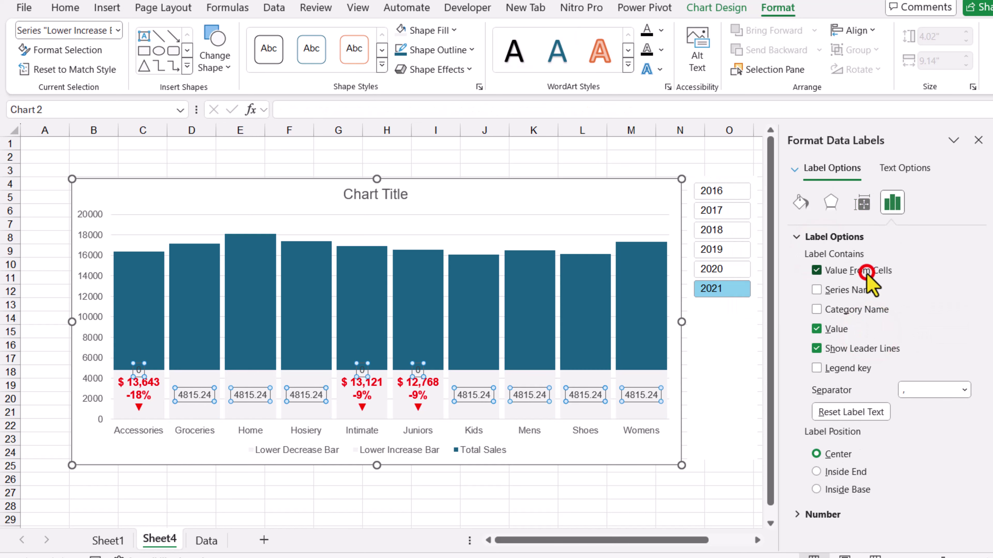
left_click(109, 544)
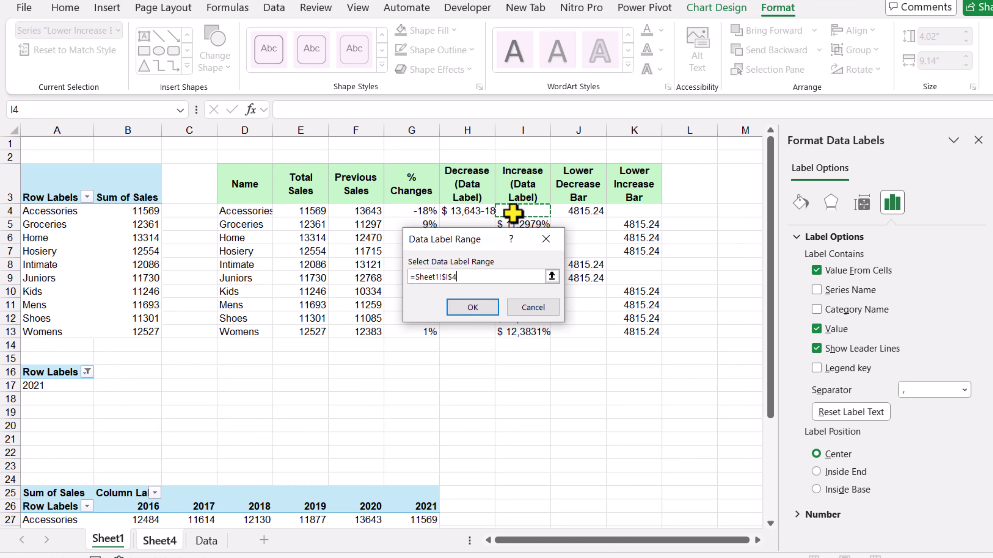
left_click_drag(513, 213, 510, 336)
left_click(484, 305)
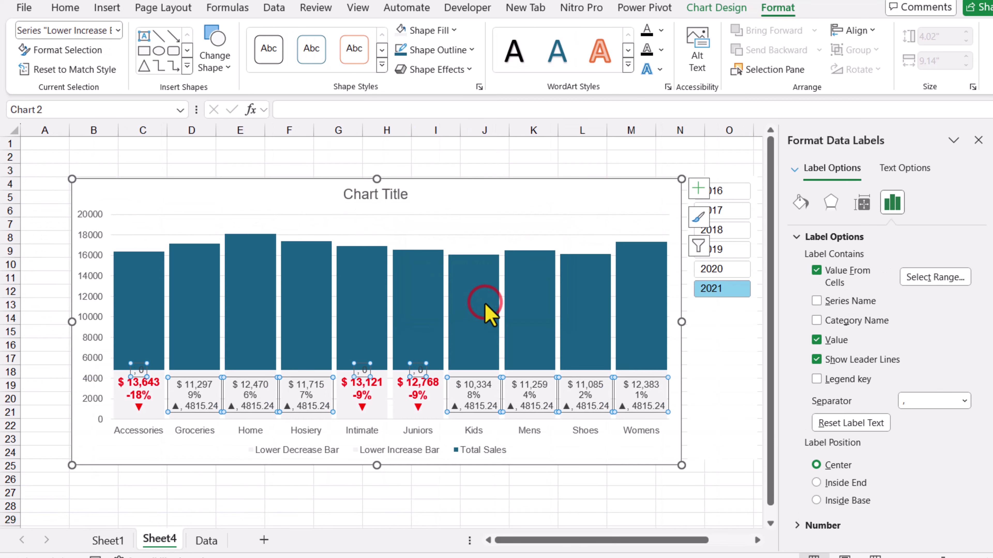
left_click(816, 340)
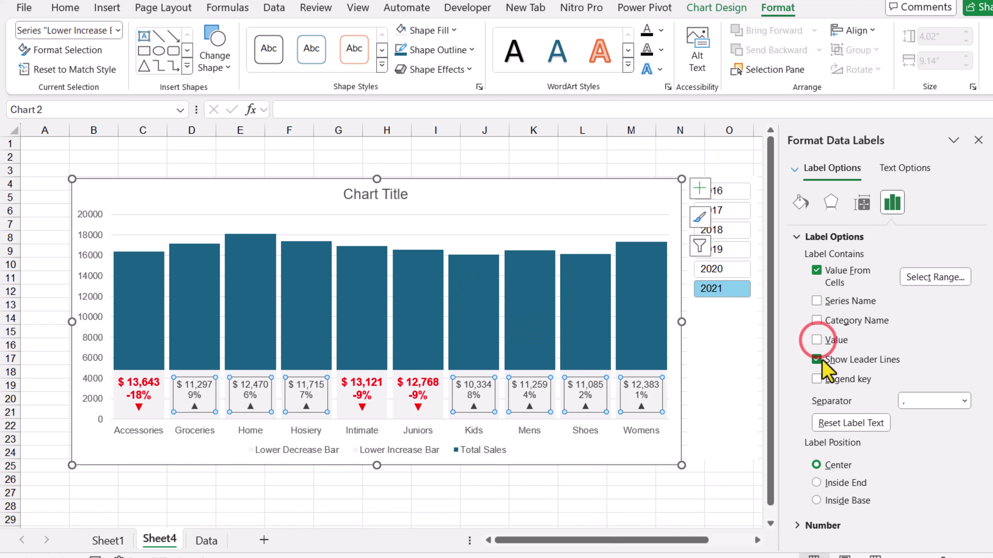
left_click(816, 358)
Format the Lower Increase Bar data labels as bold, green text at size 10.5
left_click(65, 8)
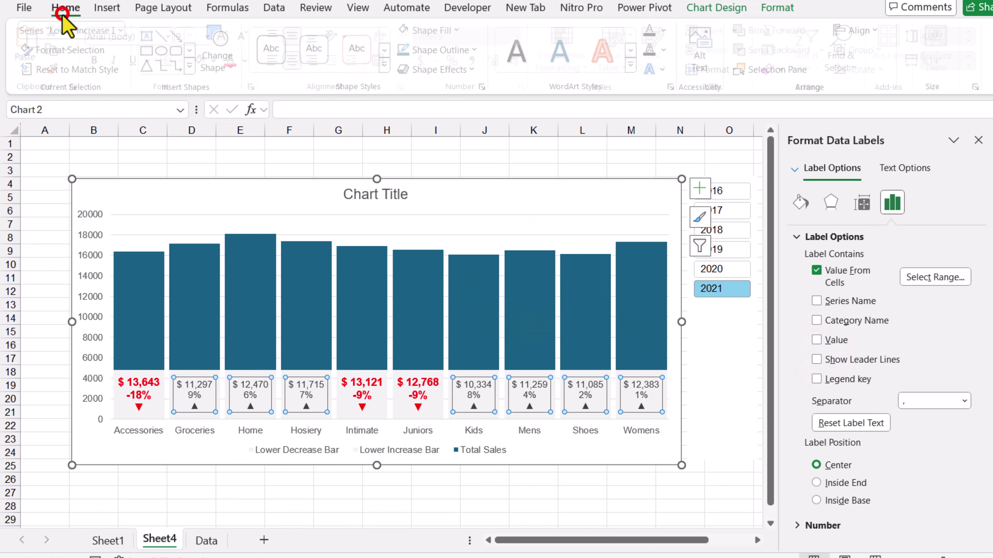
left_click(230, 36)
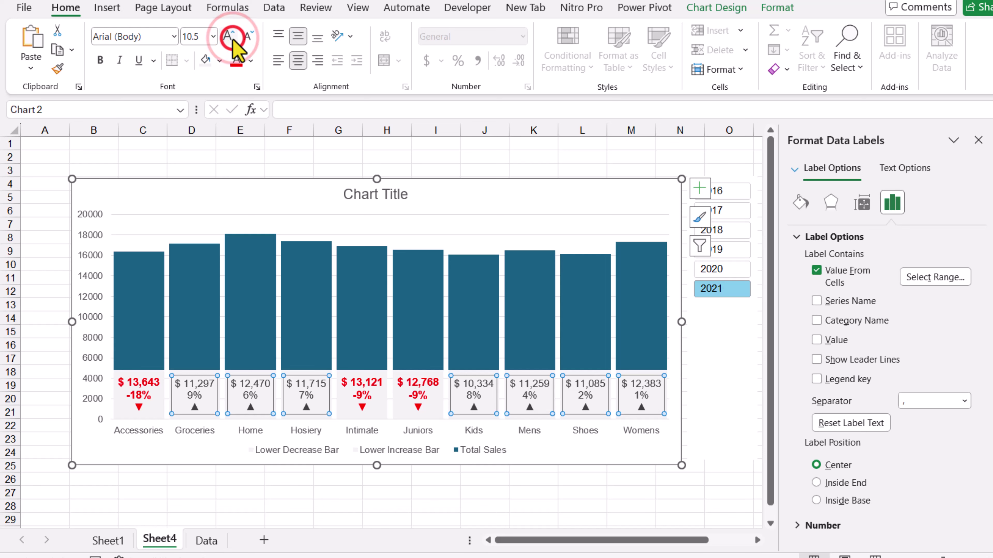
left_click(233, 41)
left_click(252, 60)
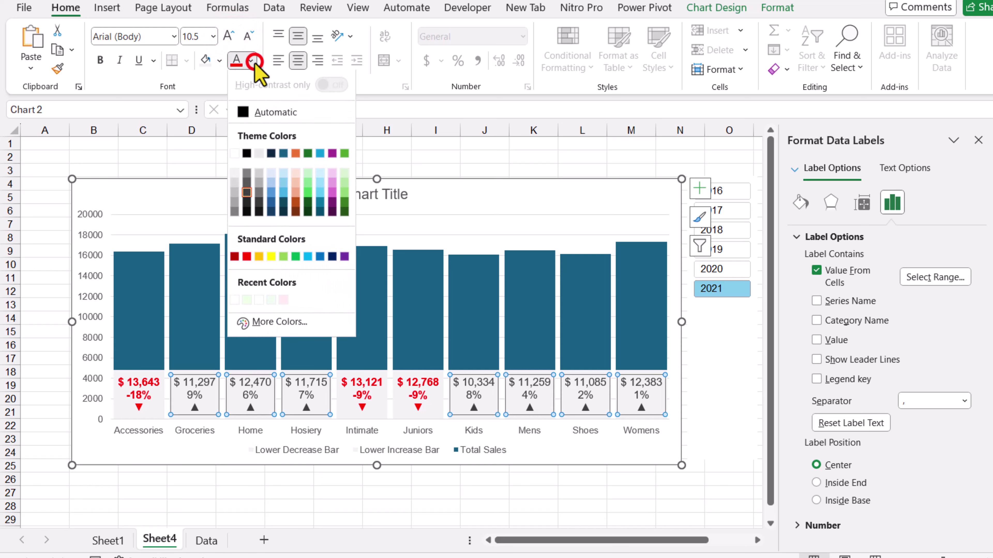
left_click(312, 151)
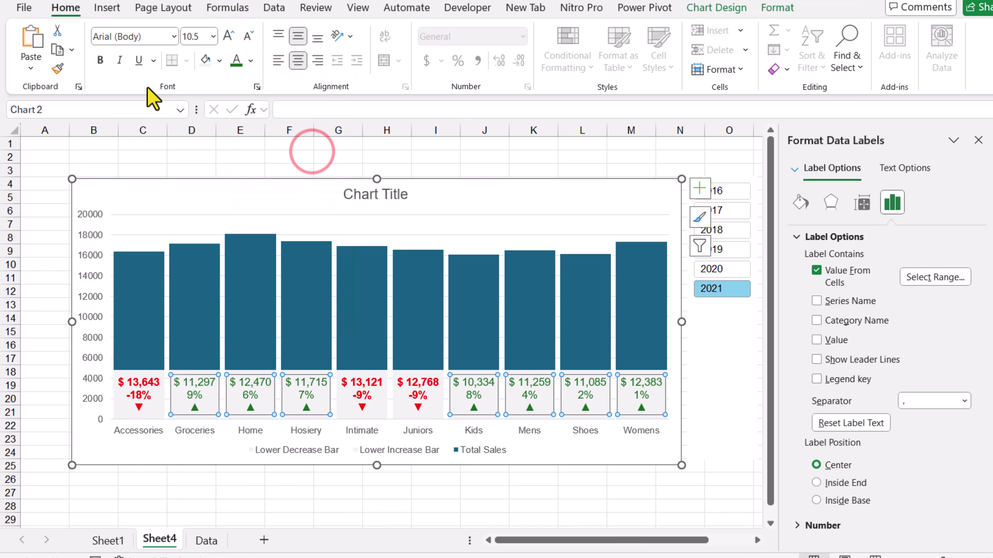
left_click(99, 61)
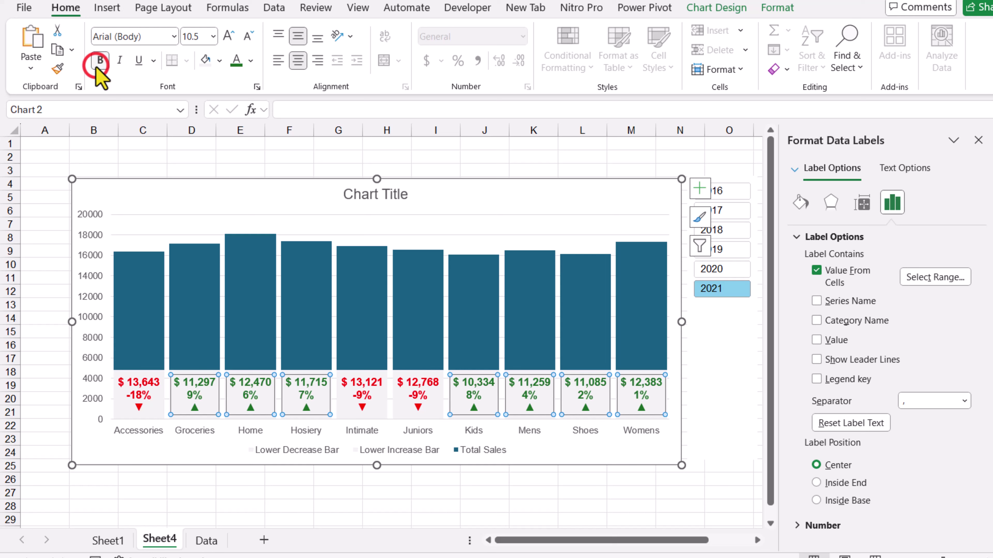
Remove the vertical axis, the legend and the gridlines from the chart
left_click(95, 244)
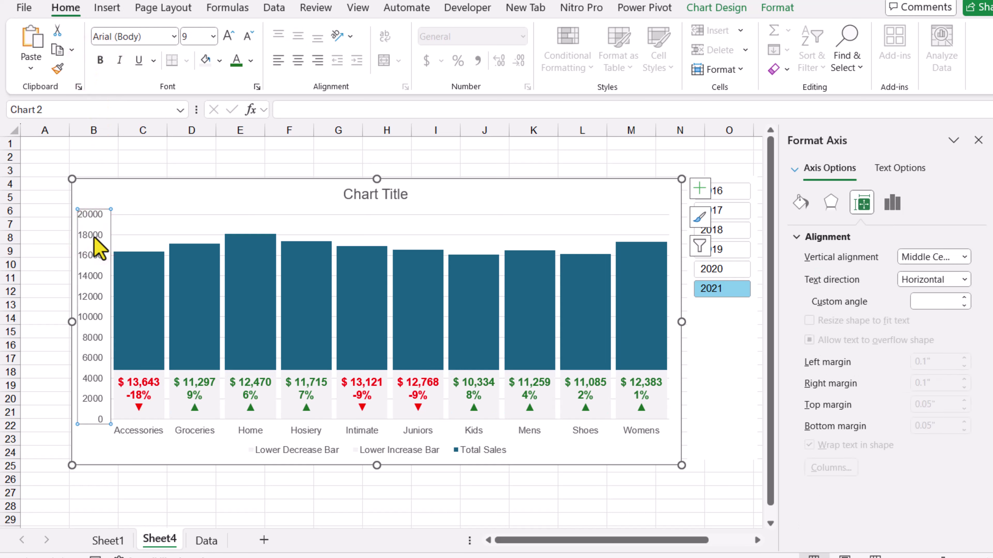
key("Delete")
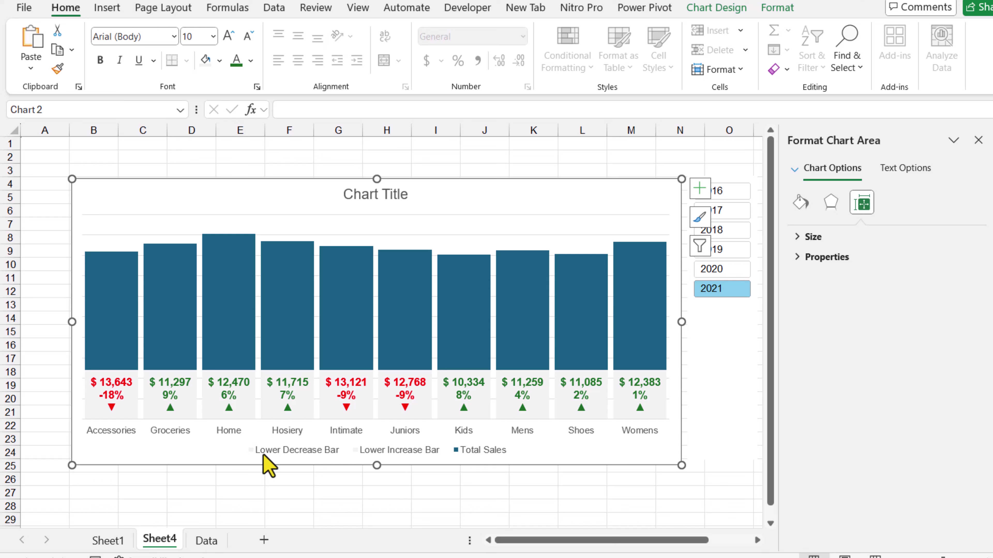
left_click(263, 456)
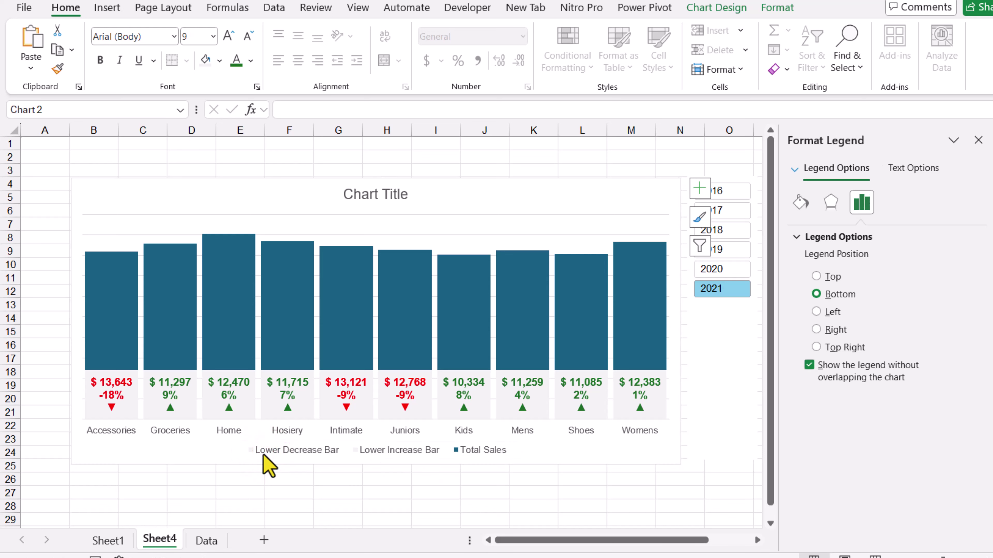
key("Delete")
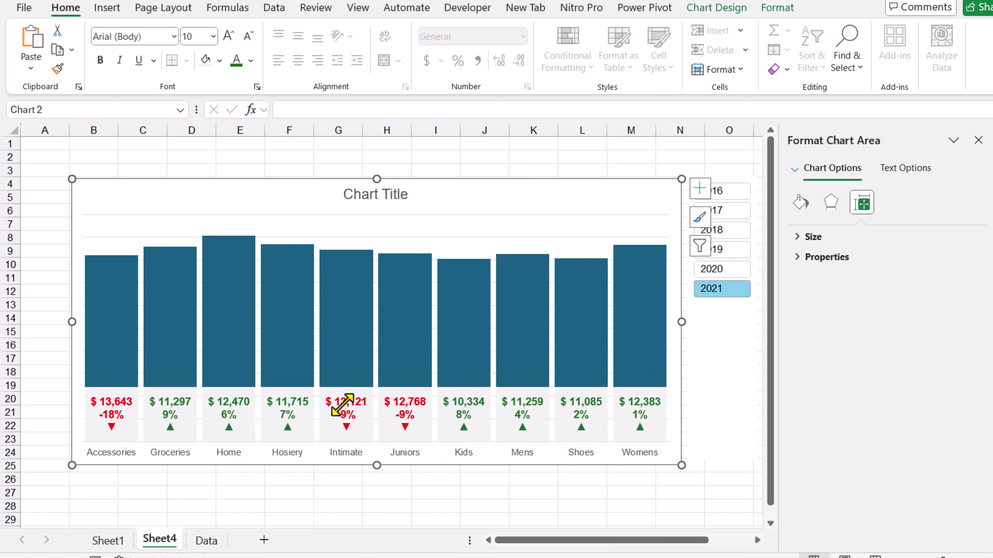
left_click(699, 189)
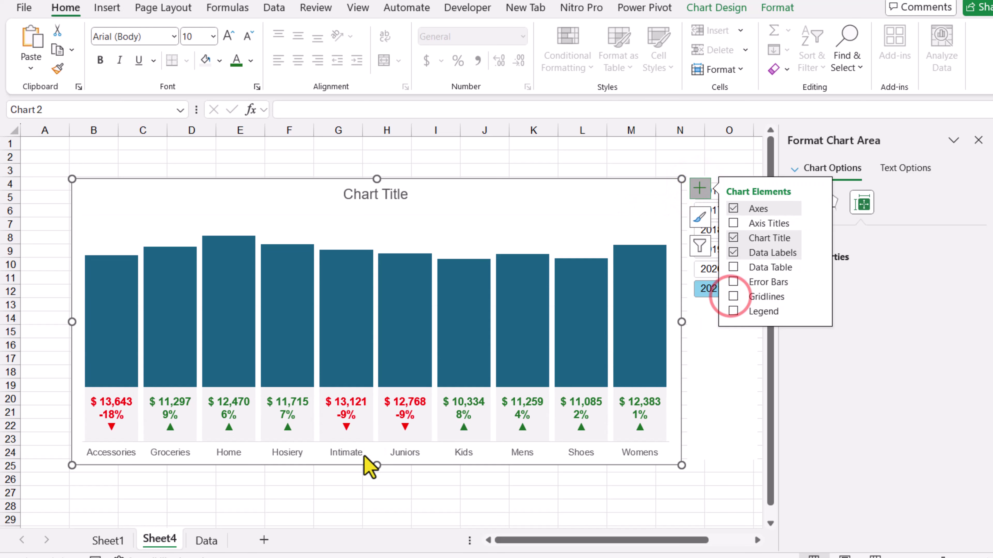
Add centred data labels to the Total Sales series in Currency format with the $ symbol and 0 decimal places
left_click(412, 322)
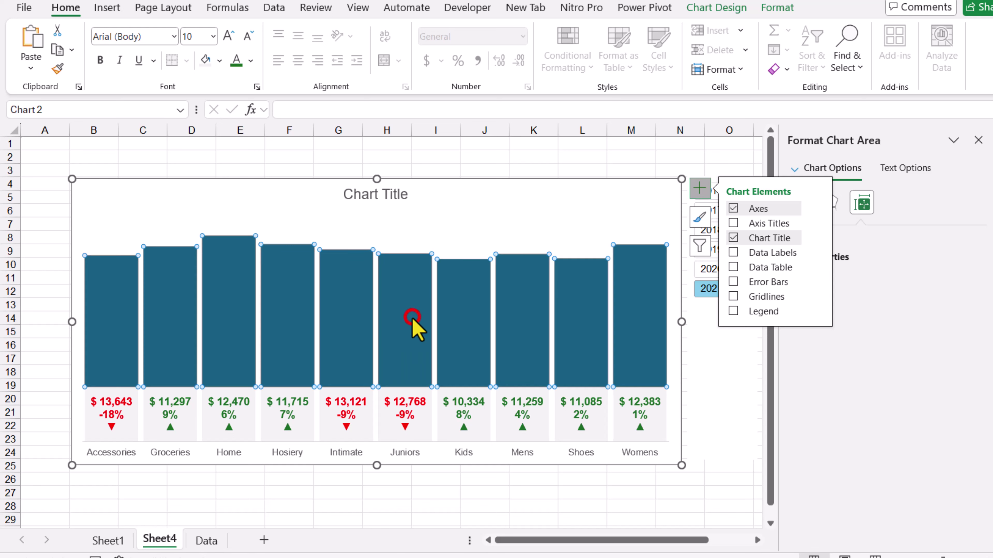
left_click(733, 252)
left_click(817, 252)
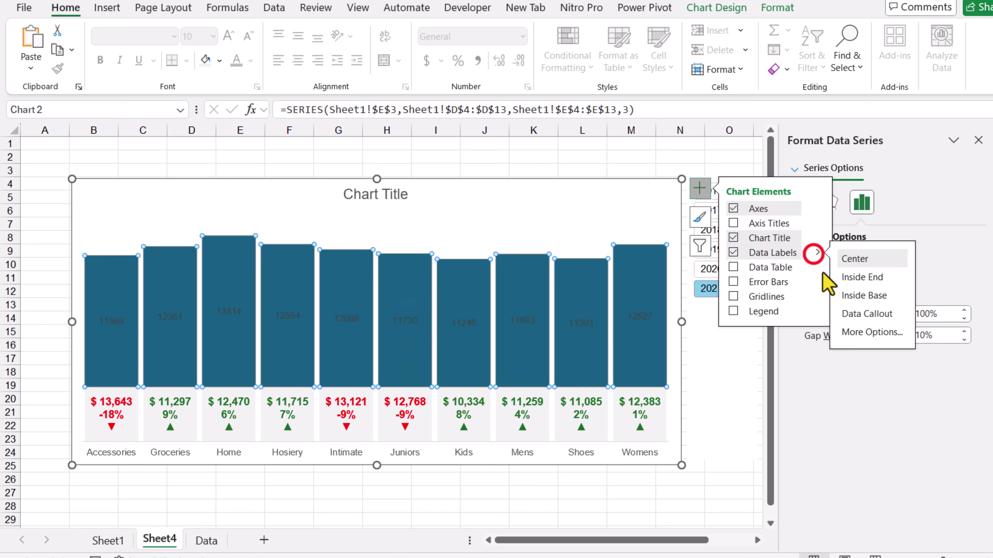
left_click(854, 332)
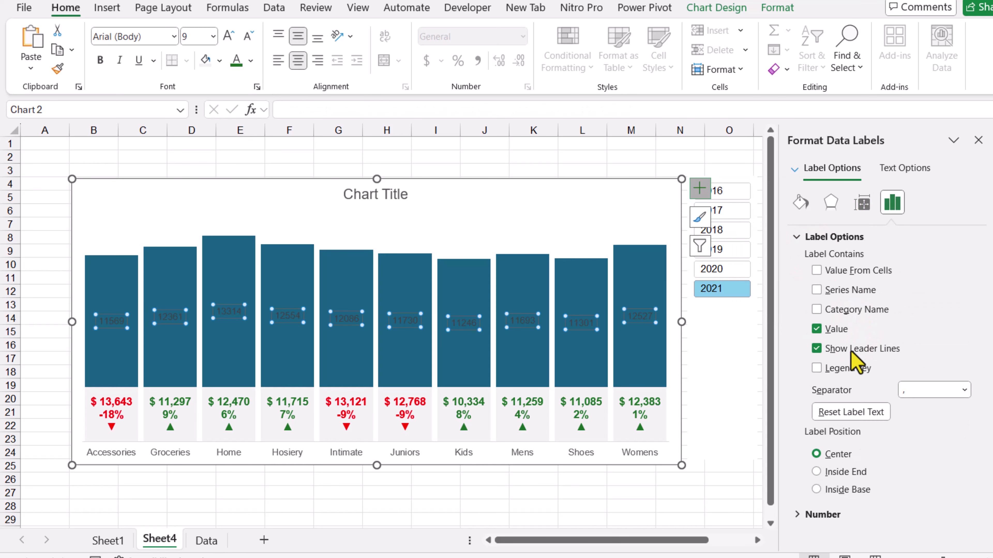
left_click(805, 515)
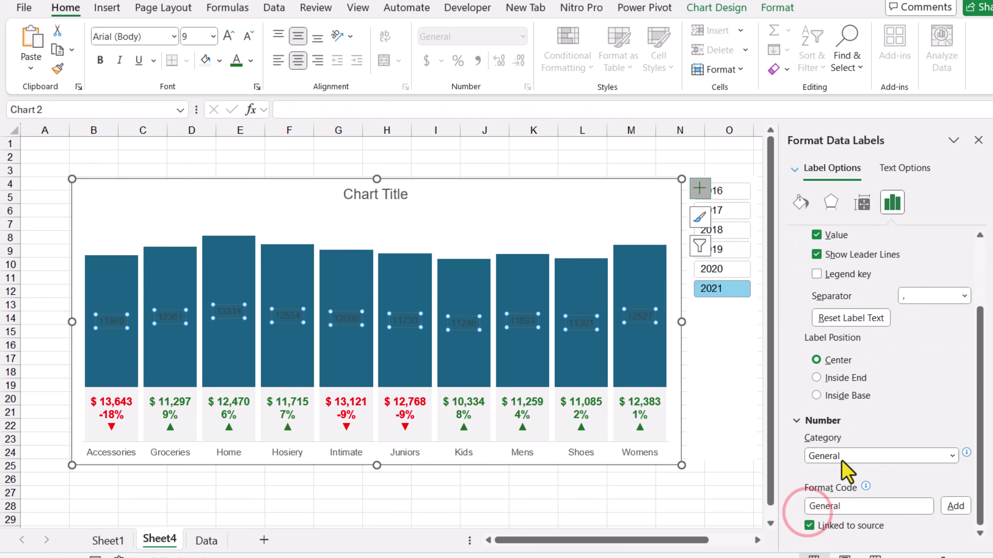
left_click(840, 457)
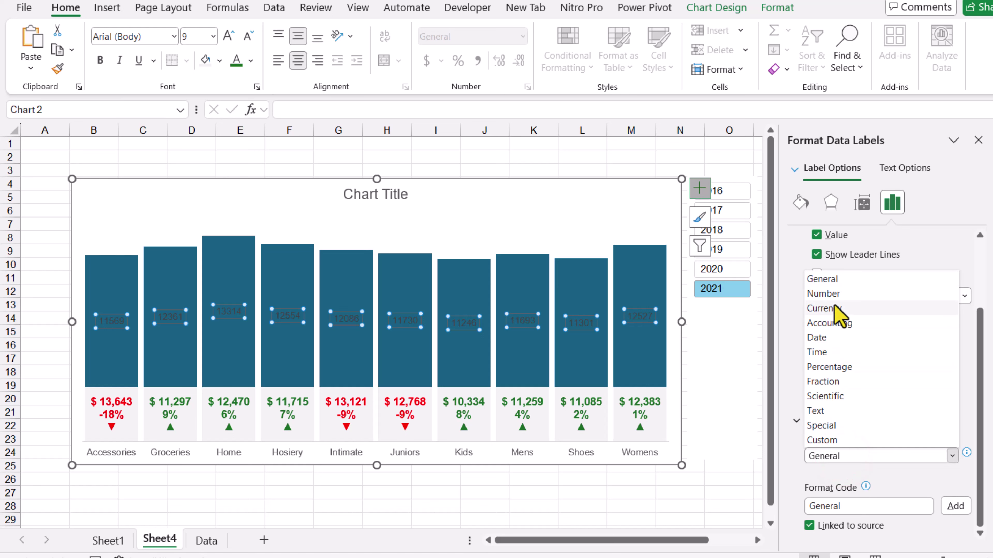
left_click(840, 309)
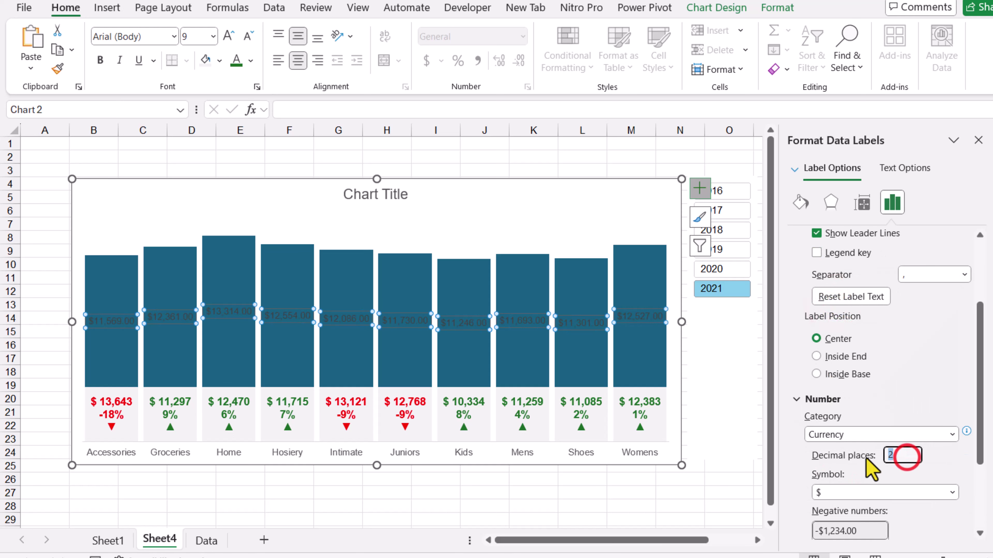
type("0")
Rotate the Total Sales data labels to a custom angle of -30°
left_click(862, 203)
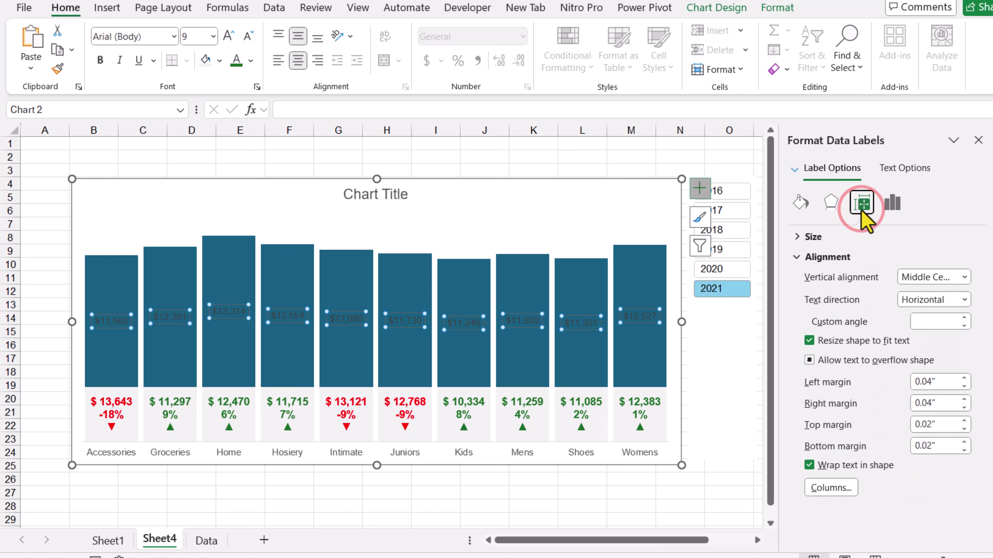
left_click(932, 325)
type("-30")
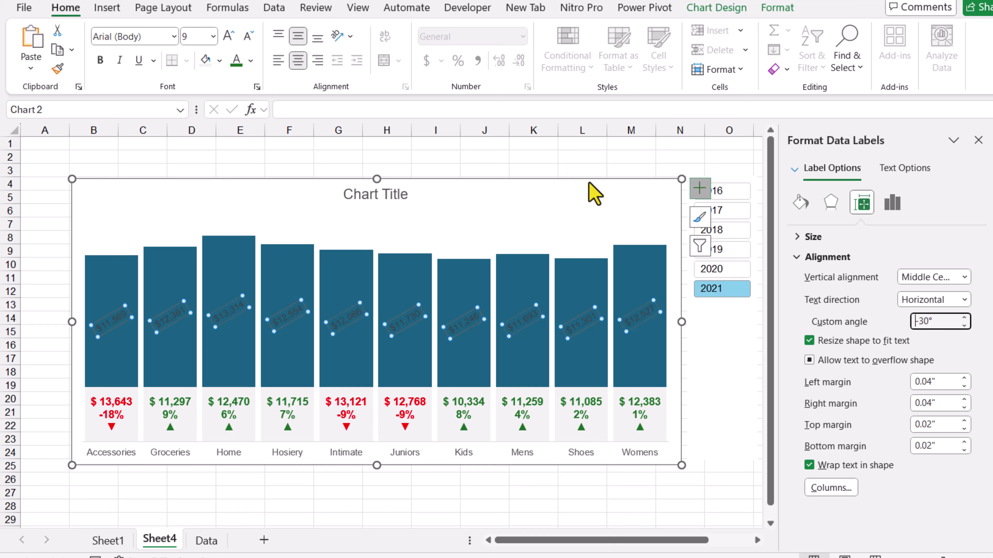
Format the Total Sales data labels as bold, white text at size 11
left_click(228, 35)
left_click(227, 35)
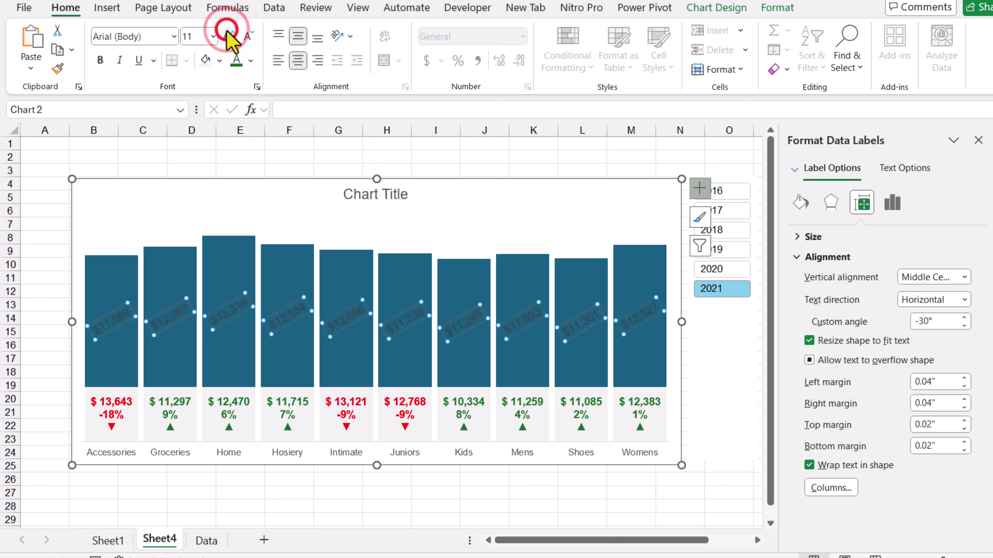
left_click(251, 60)
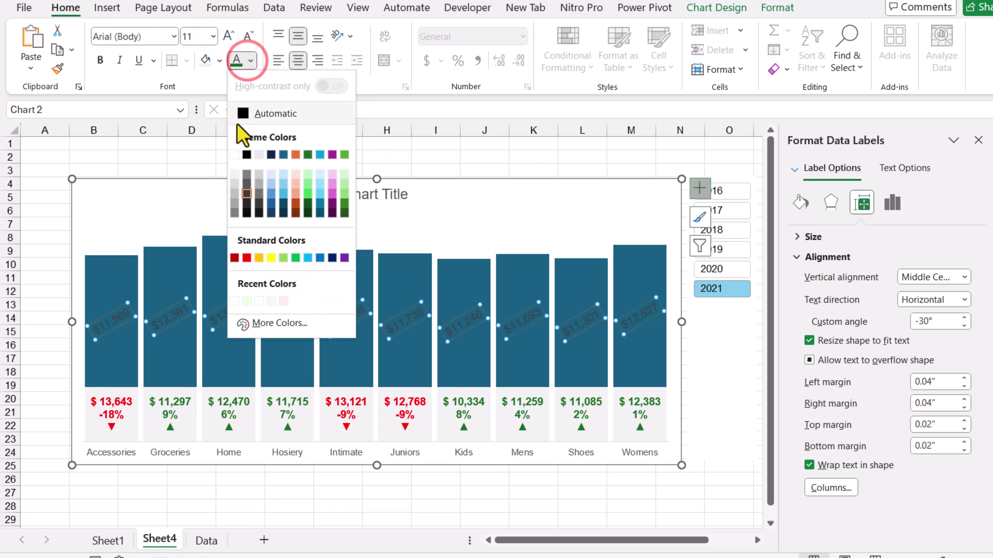
left_click(233, 155)
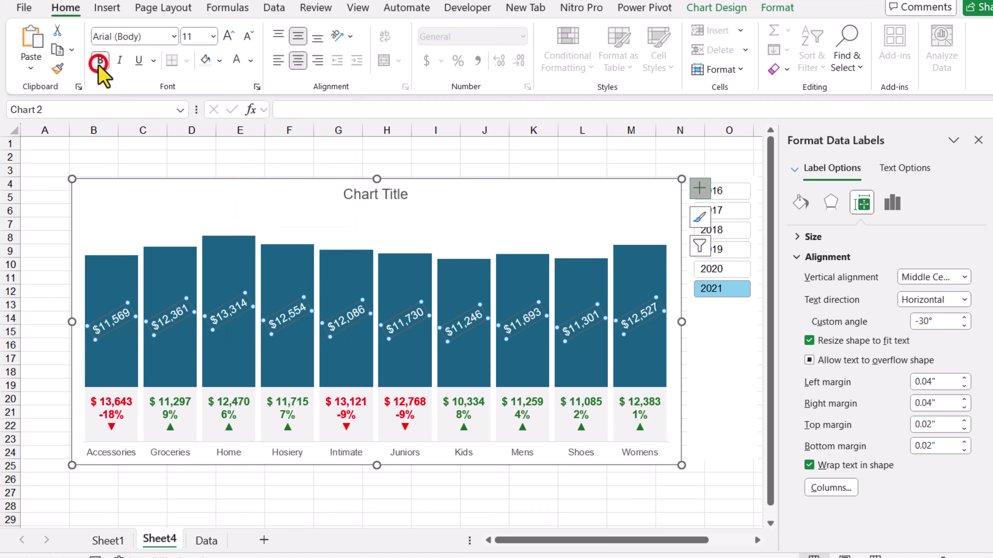
key("Escape")
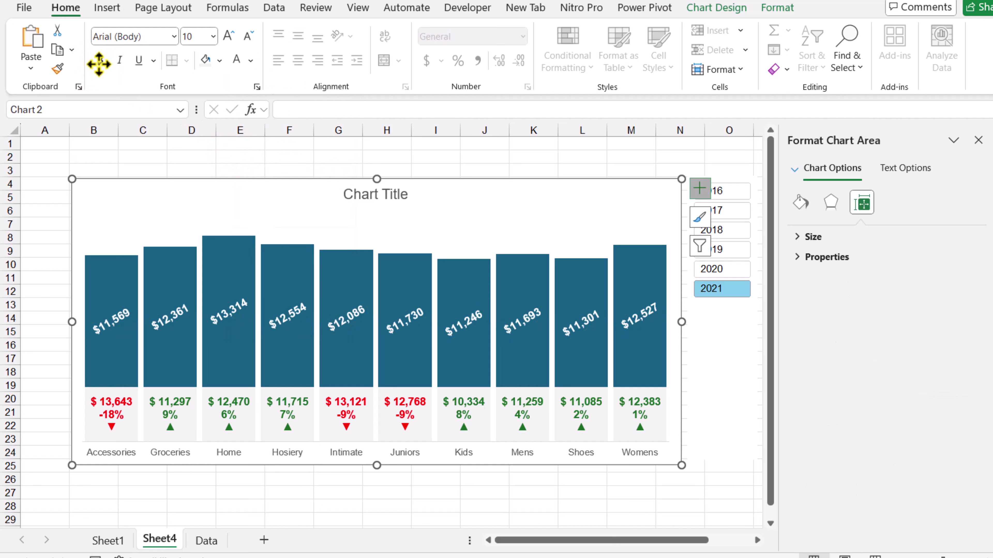
Apply the smallest light blue glow variation to the Total Sales columns
left_click(506, 262)
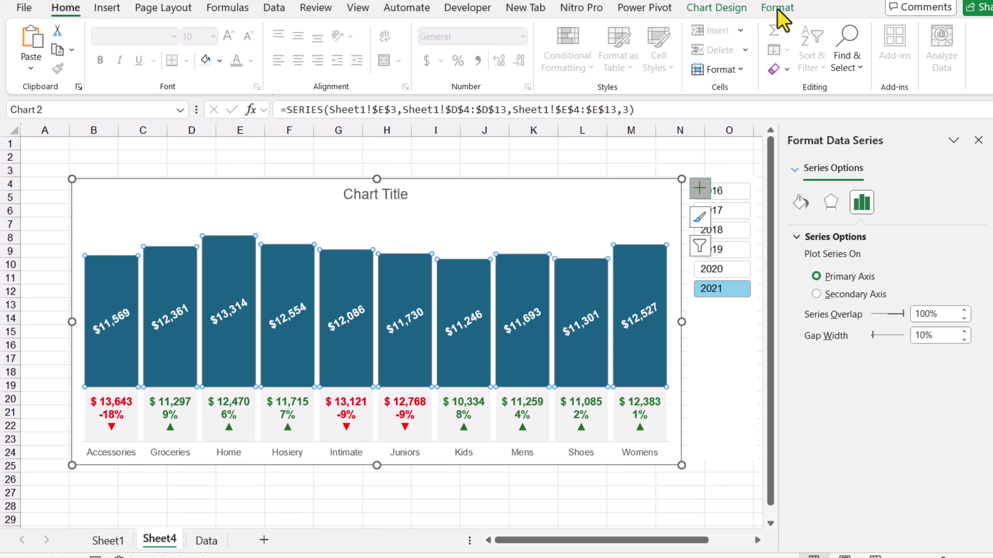
left_click(785, 6)
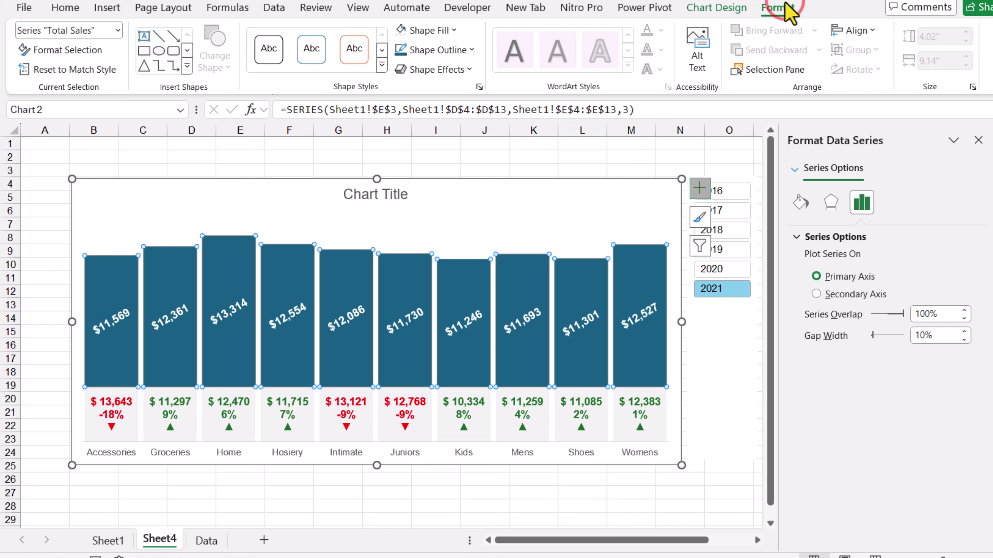
left_click(431, 68)
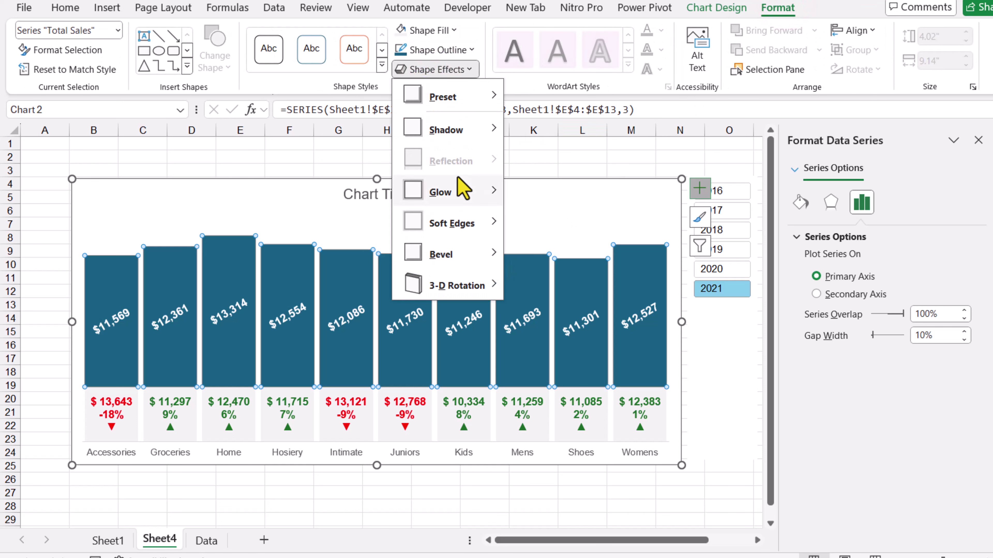
mouse_move(463, 189)
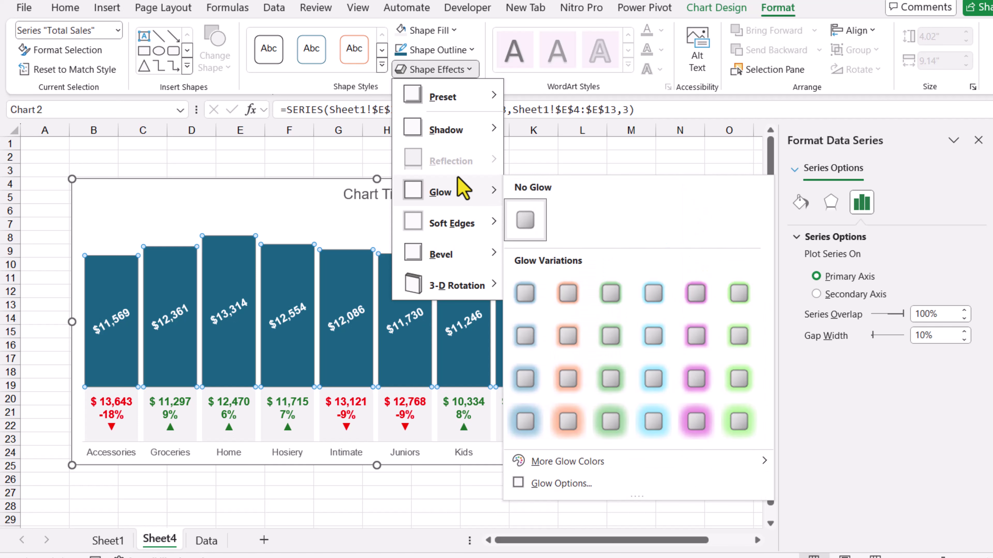
left_click(650, 296)
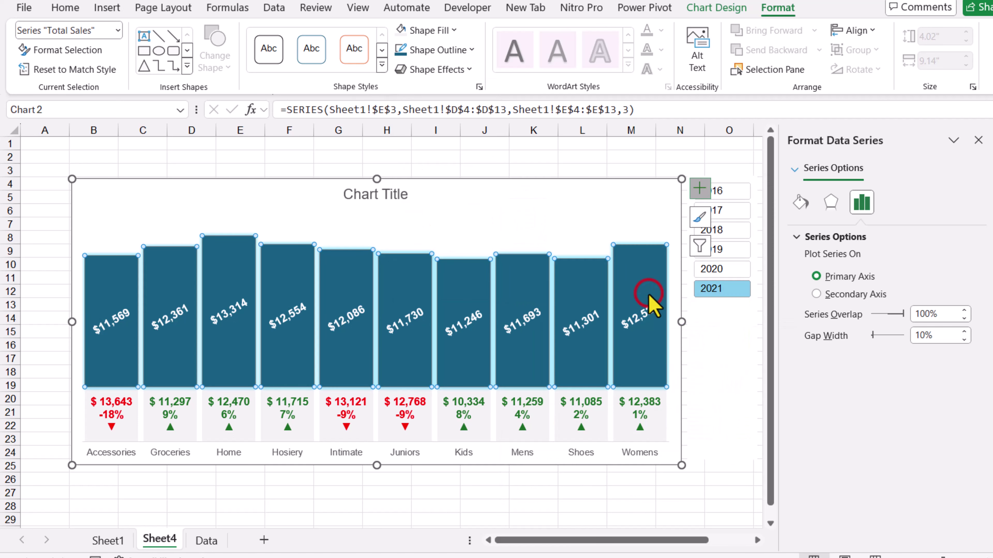
left_click(511, 171)
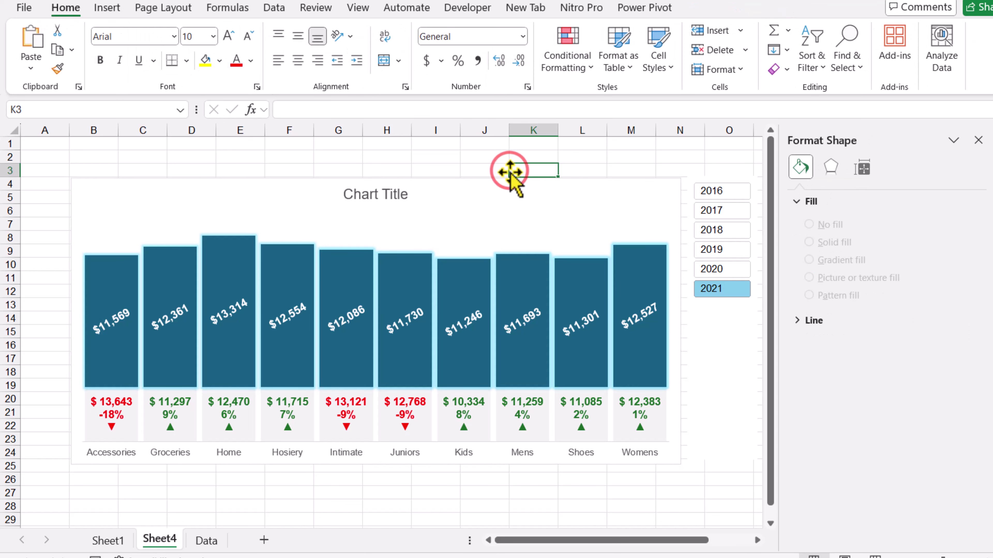
Close the formatting pane and set the chart area to have no outline
left_click(511, 184)
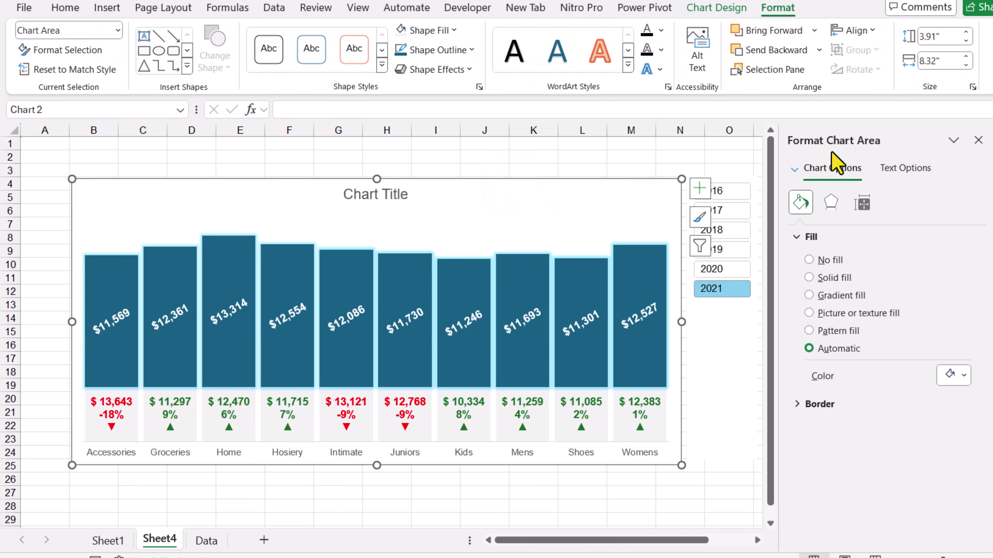
left_click(978, 139)
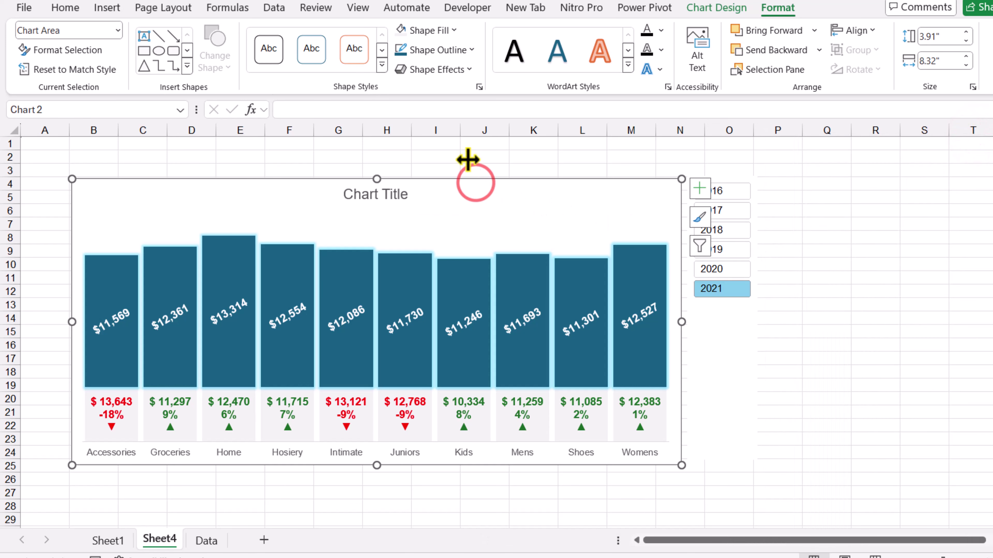
left_click(432, 50)
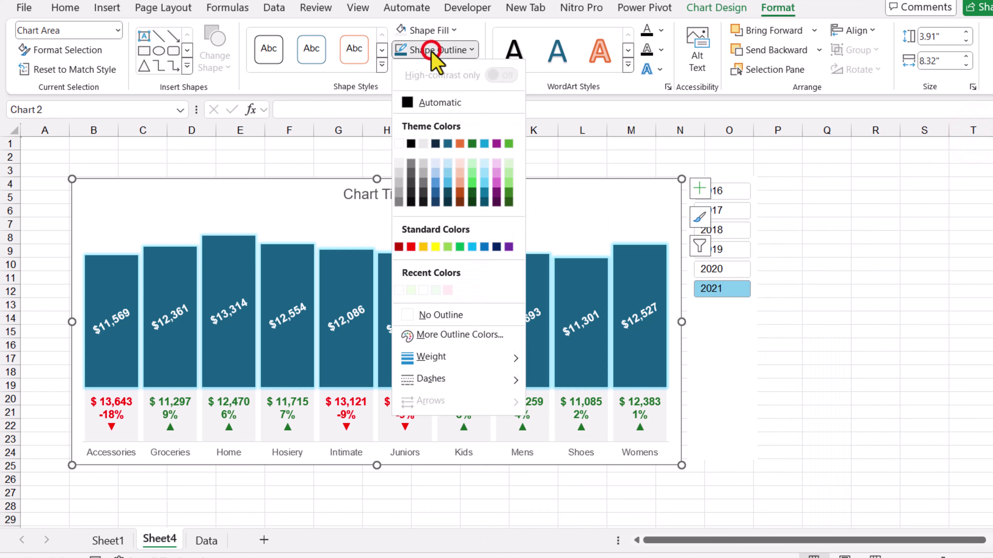
left_click(428, 315)
left_click(726, 361)
left_click(726, 360)
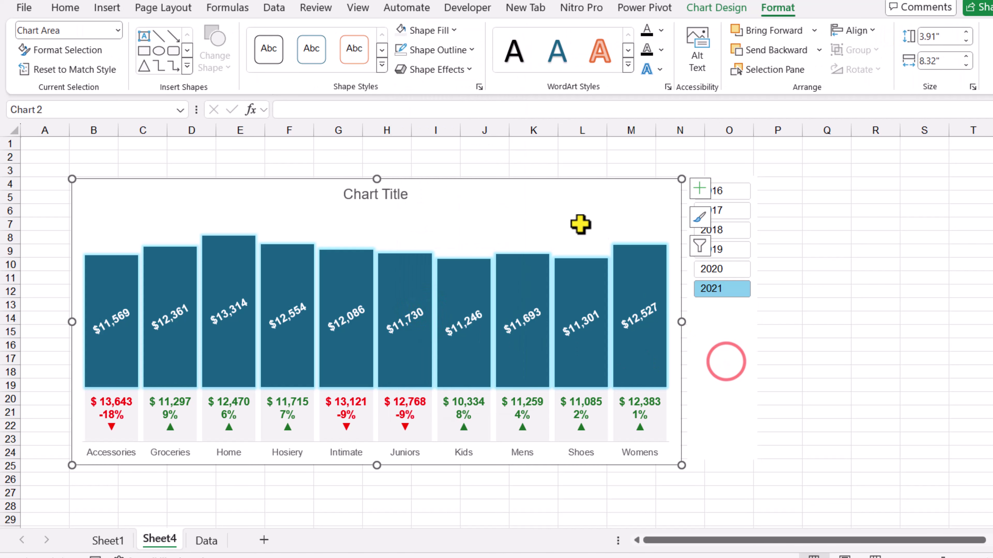
Hide the worksheet gridlines on Sheet4
left_click(350, 9)
left_click(467, 152)
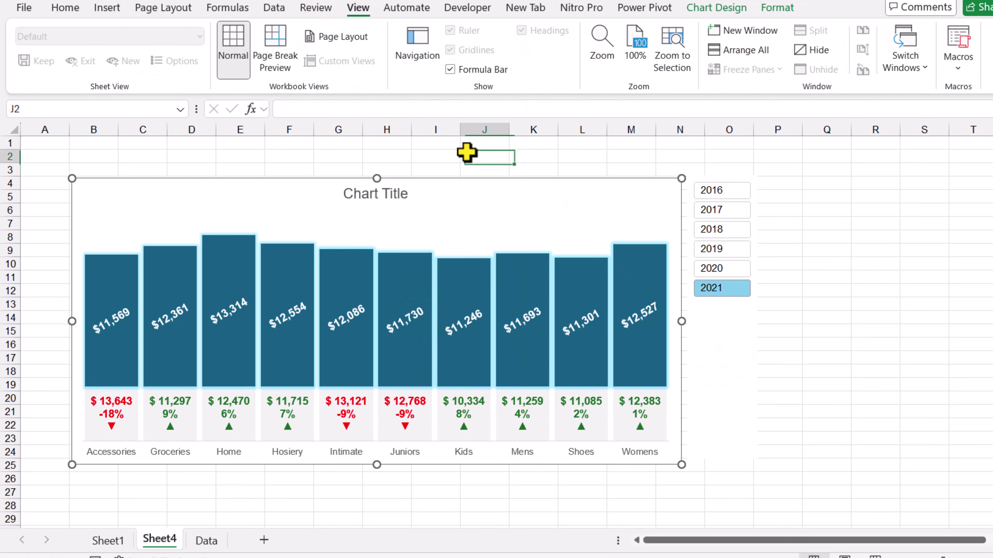
left_click(475, 49)
Draw a rounded rectangle about 4.12" high and 9.83" wide around the chart and Year slicer, with no fill
left_click(107, 9)
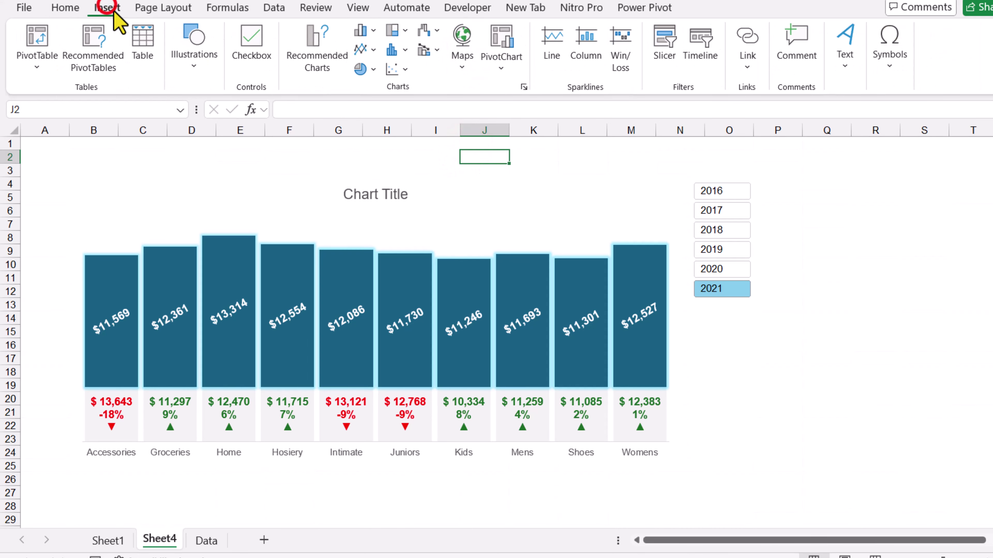
left_click(191, 67)
left_click(222, 148)
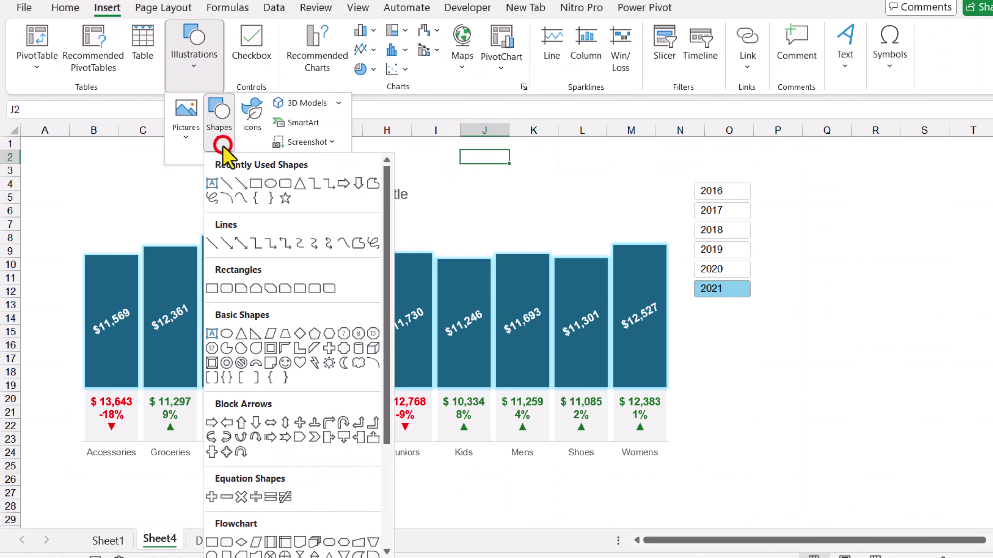
left_click(280, 185)
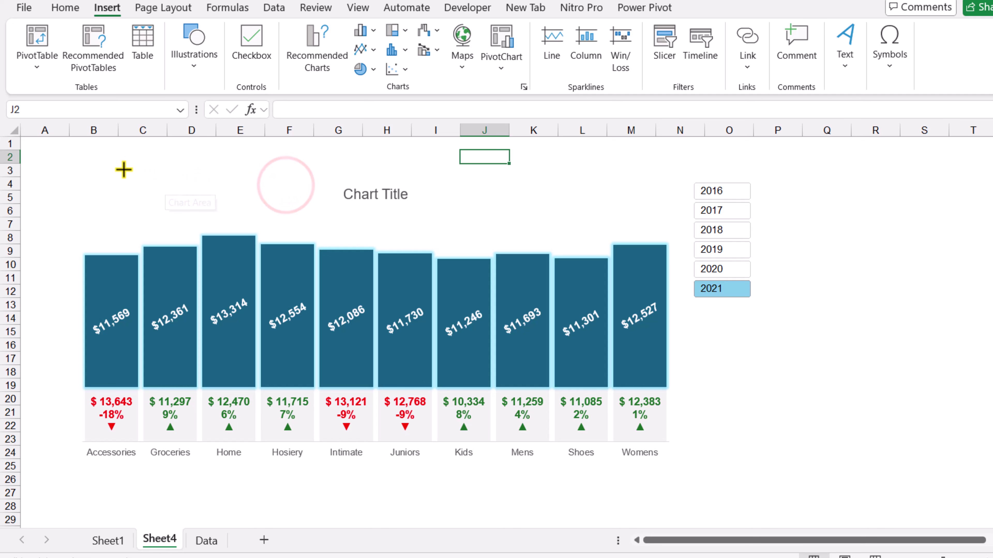
mouse_move(64, 164)
left_mouse_down()
mouse_move(519, 373)
mouse_move(793, 460)
mouse_move(783, 464)
left_mouse_up()
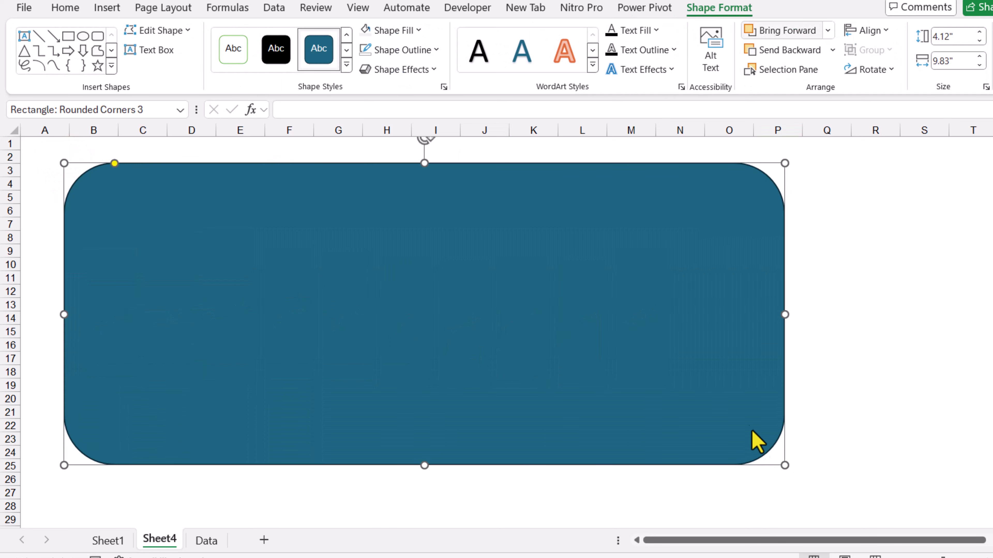
left_click(394, 31)
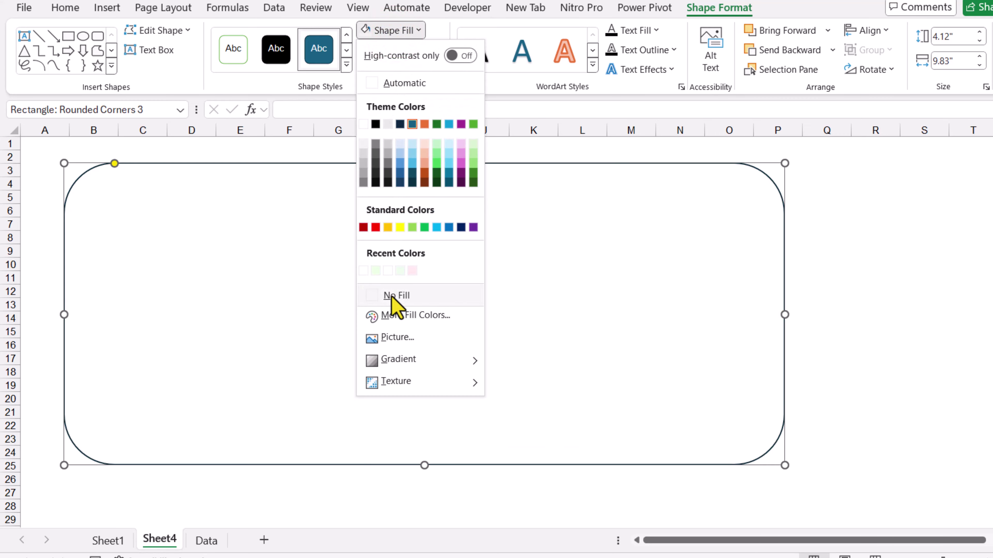
left_click(392, 296)
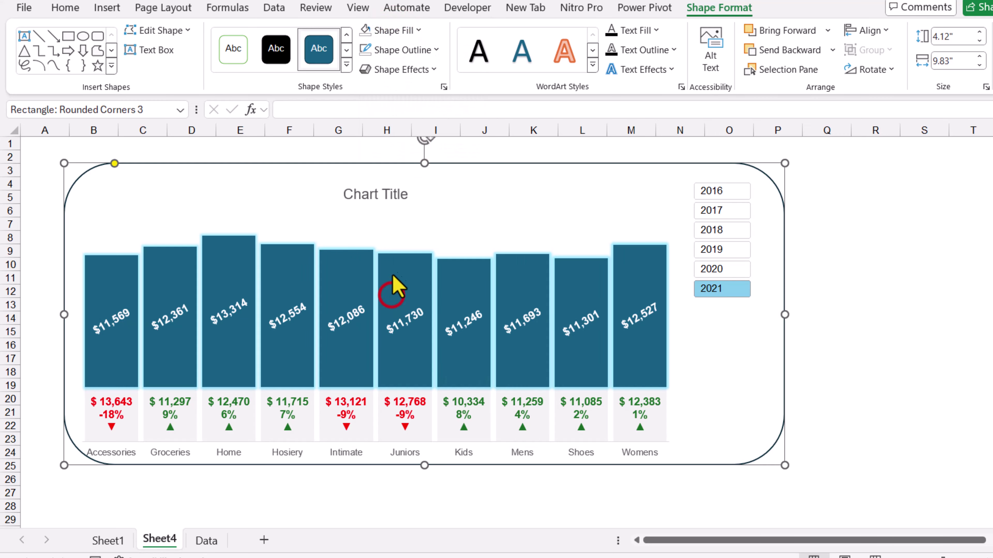
Give the rounded rectangle a 6 pt outline in the dark teal theme color that matches the columns
left_click(402, 51)
mouse_move(396, 356)
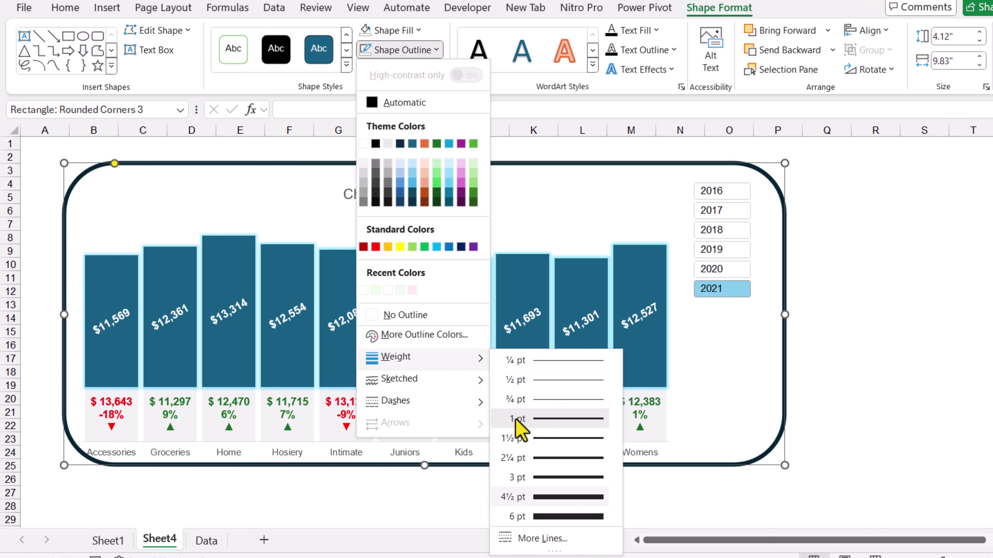
left_click(547, 516)
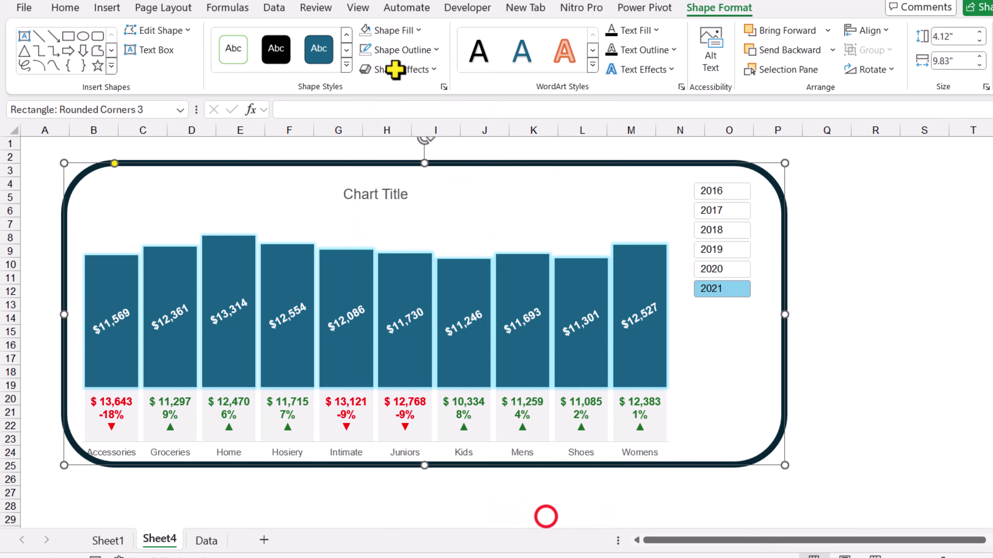
left_click(389, 50)
left_click(411, 143)
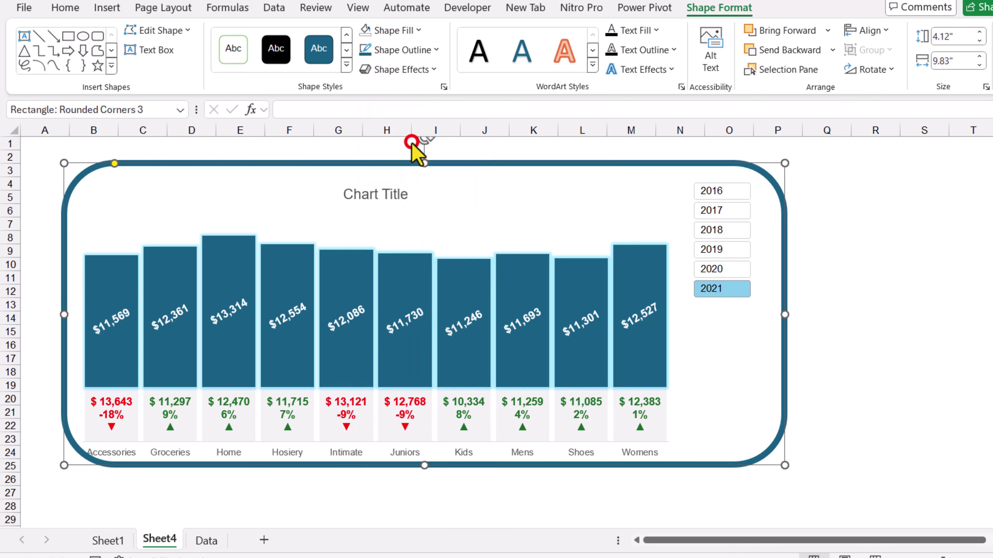
Narrow and reposition the rounded frame around the chart, and move the Year slicer slightly down inside it
left_click_drag(782, 317, 772, 316)
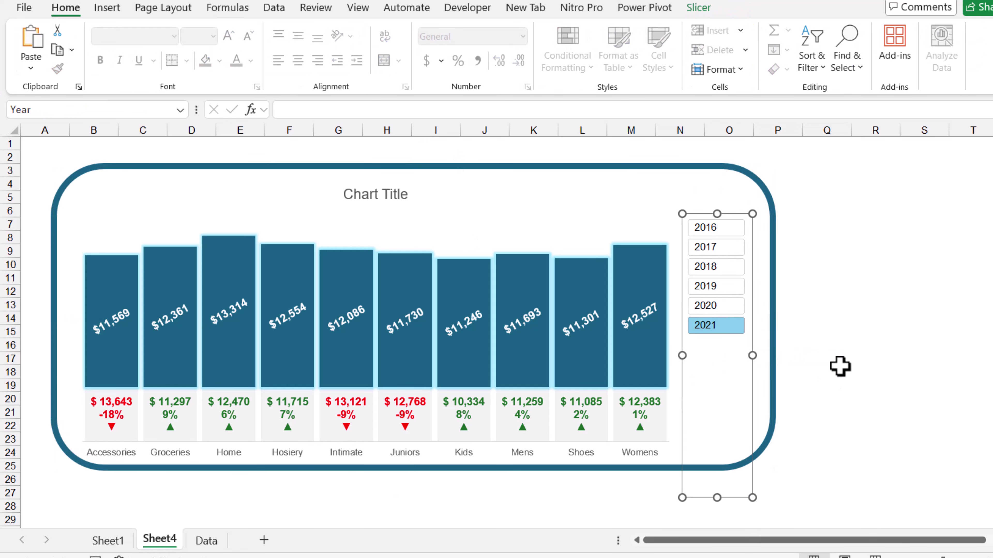
left_click(56, 321)
left_click(826, 345)
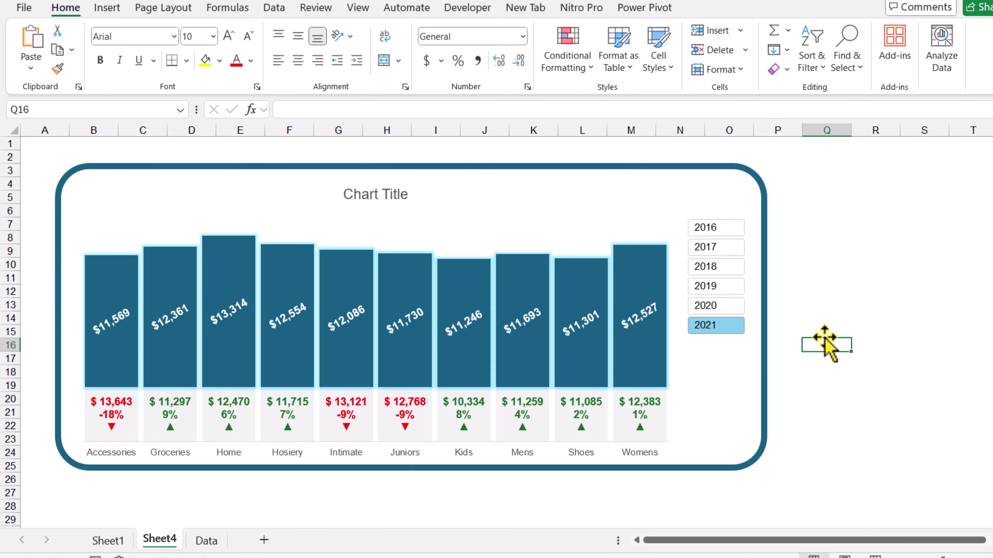
Test the chart with the Year slicer set to 2020 and 2018
left_click(731, 307)
left_click(722, 268)
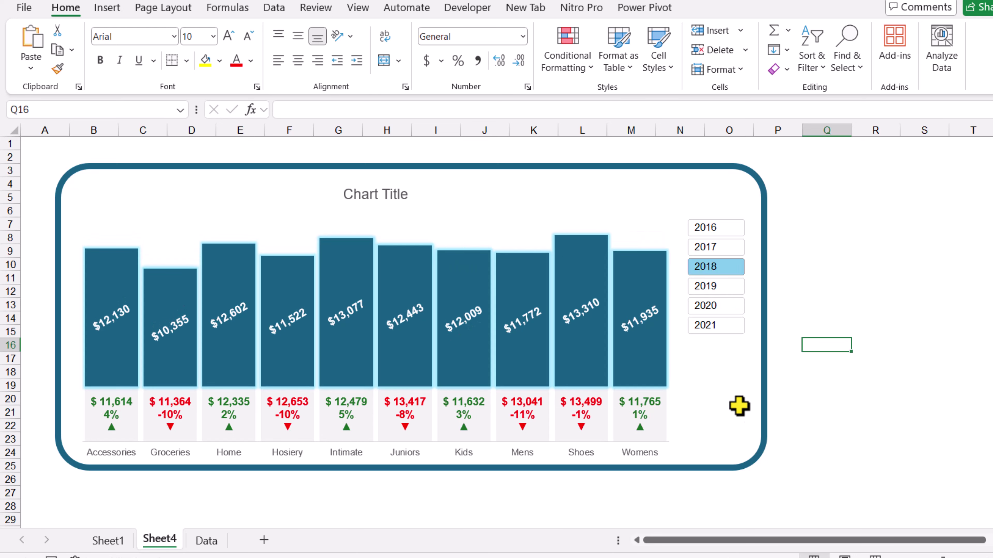
Group the chart, Year slicer and rounded frame into one object and shift the group slightly down and right
left_click(703, 380)
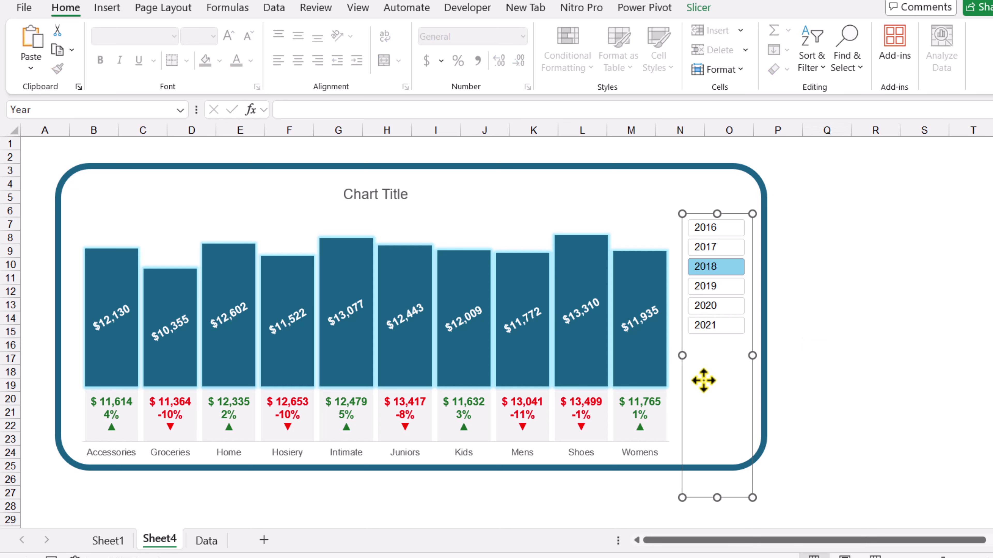
key("ctrl+a")
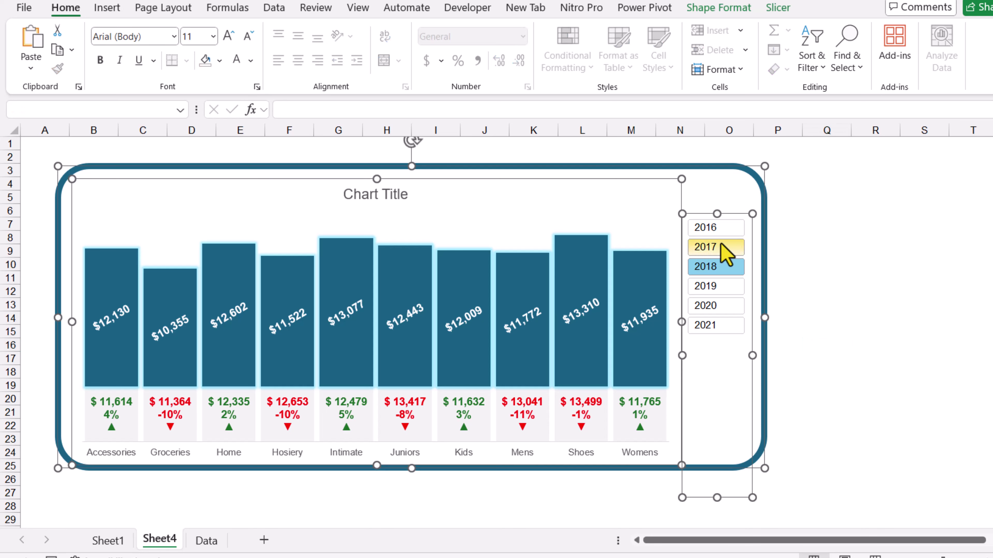
left_click(749, 7)
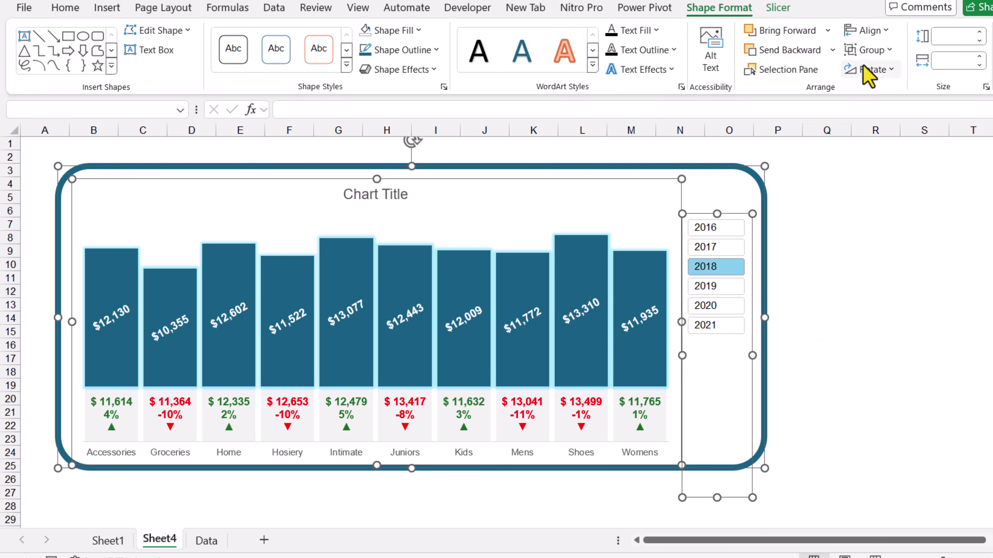
left_click(868, 49)
left_click(879, 70)
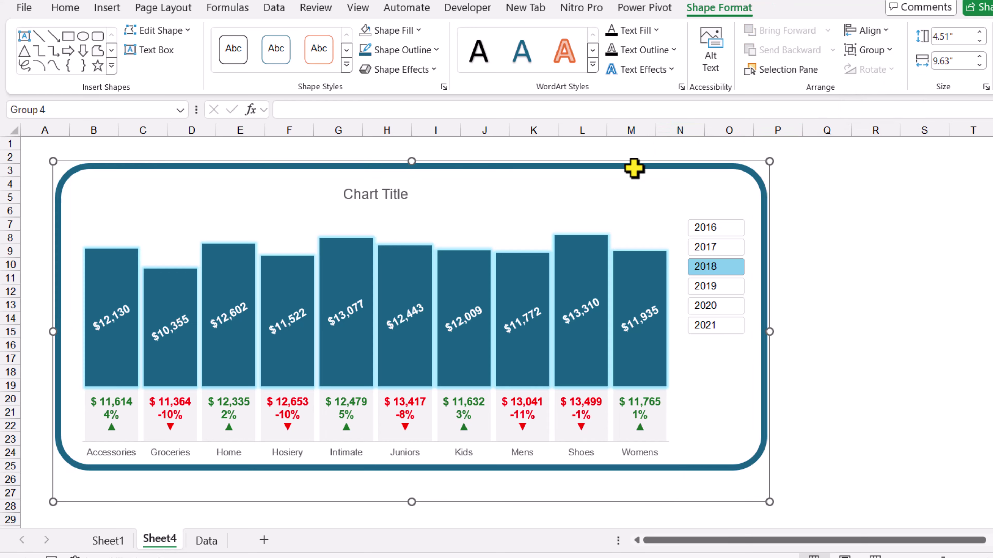
left_click_drag(634, 168, 650, 186)
Check the grouped chart by switching the Year slicer between 2019, 2021 and 2020, ending on 2019
left_click(722, 307)
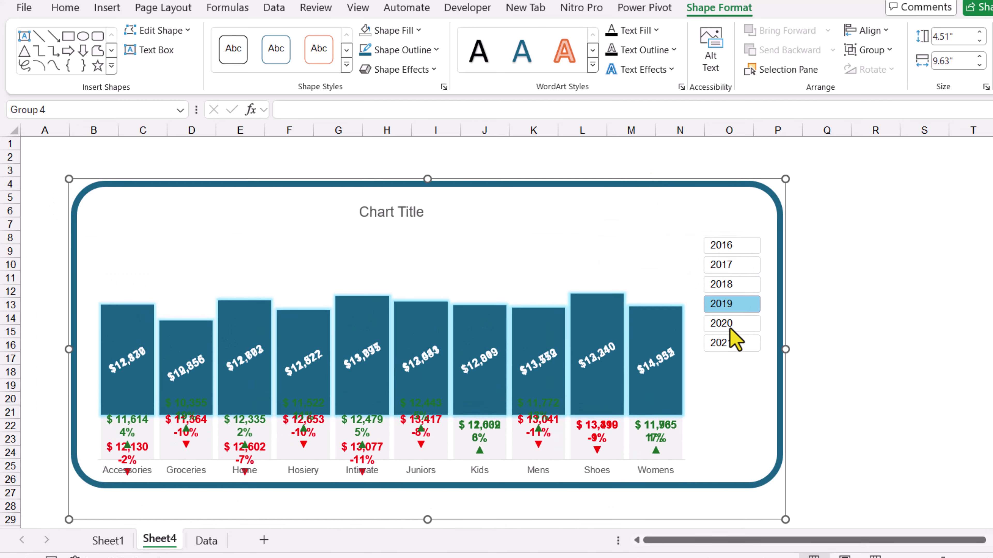
left_click(732, 343)
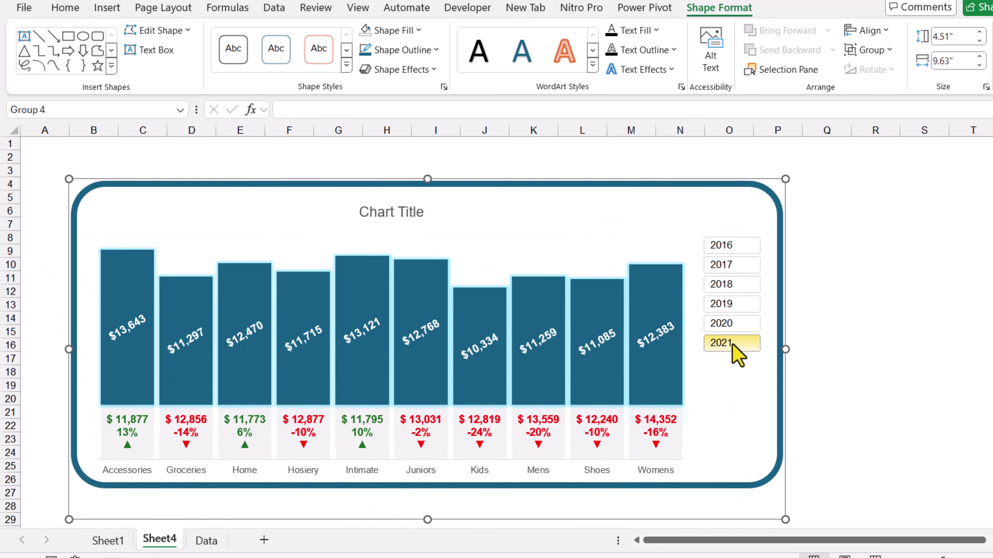
left_click(730, 327)
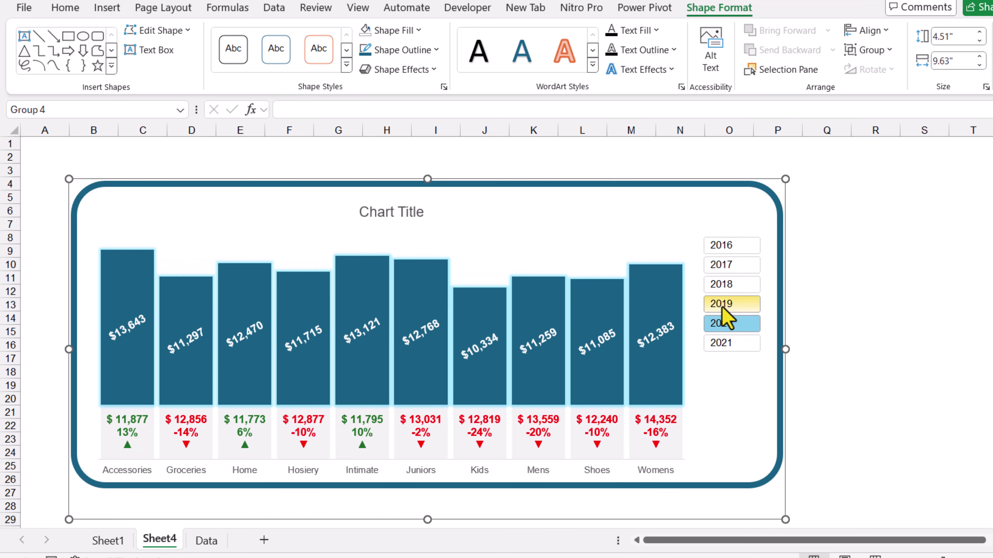
left_click(734, 304)
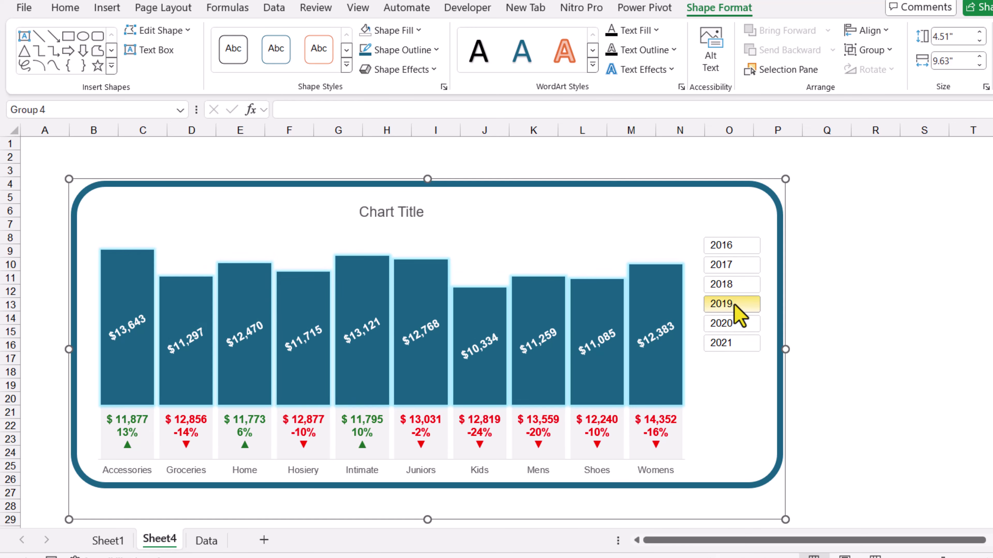